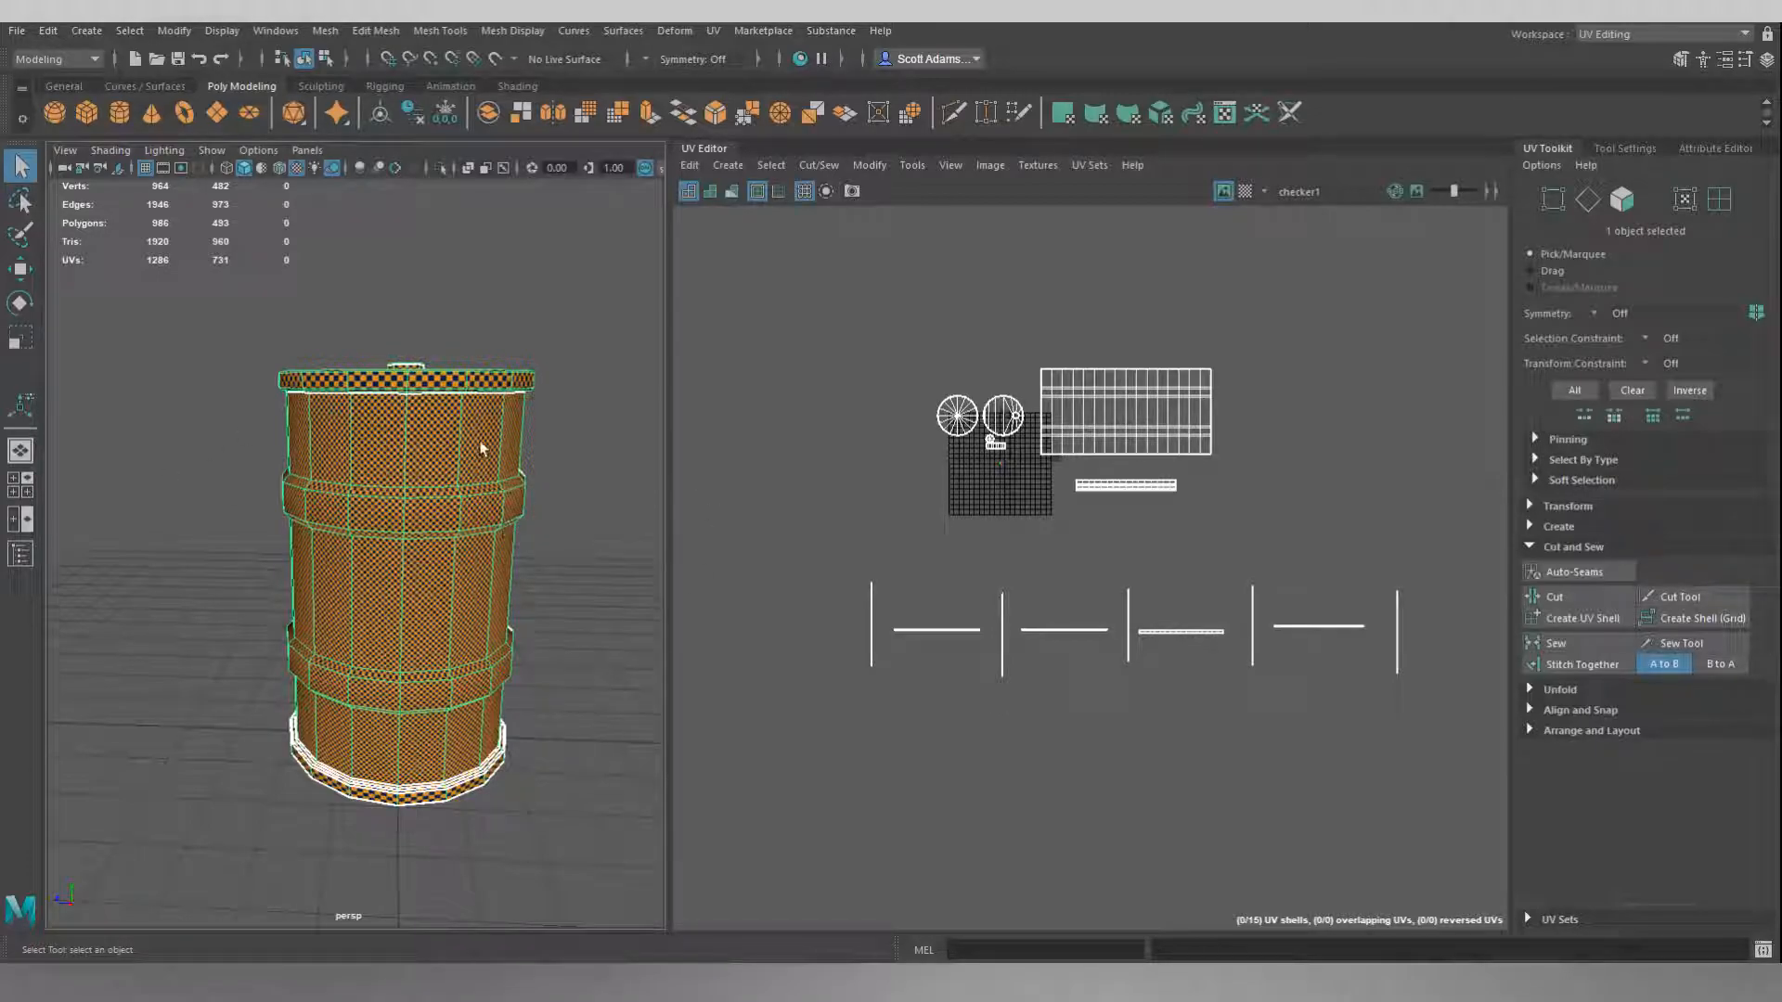
Examine the checker pattern across the barrel's lid, cap, ribbed body and base from several angles.
alt+drag(517, 526, 168, 639)
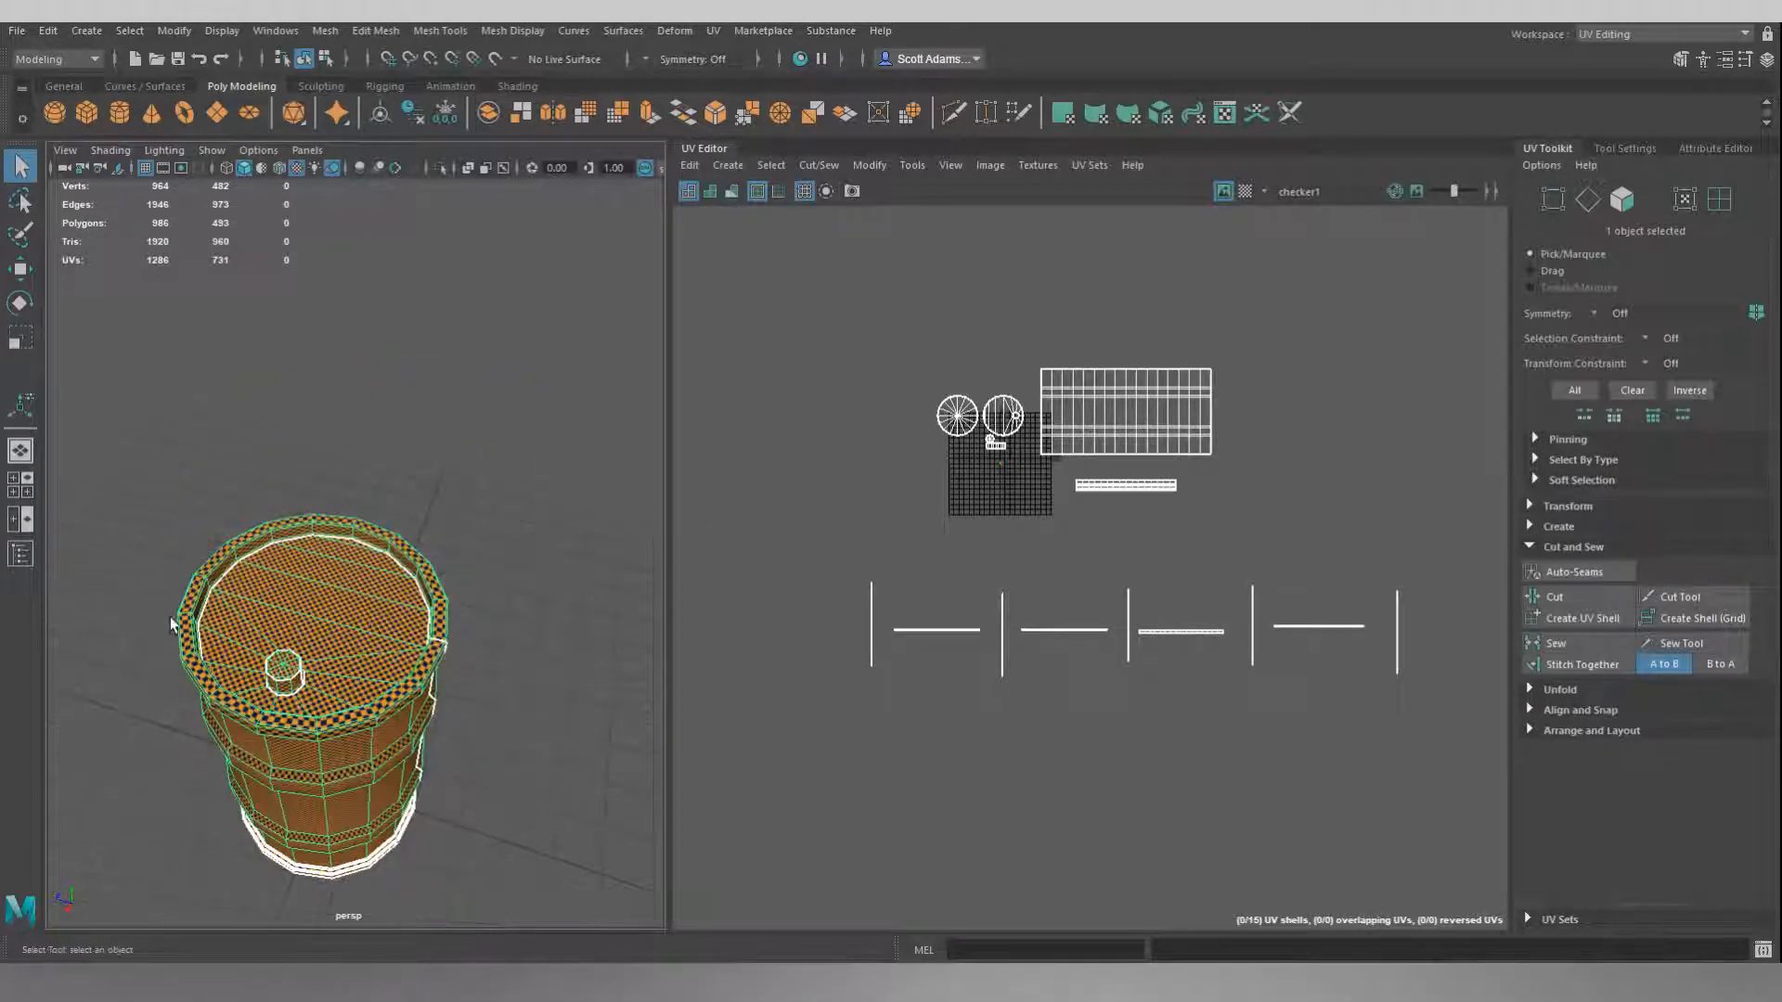
alt+drag(369, 588, 482, 424)
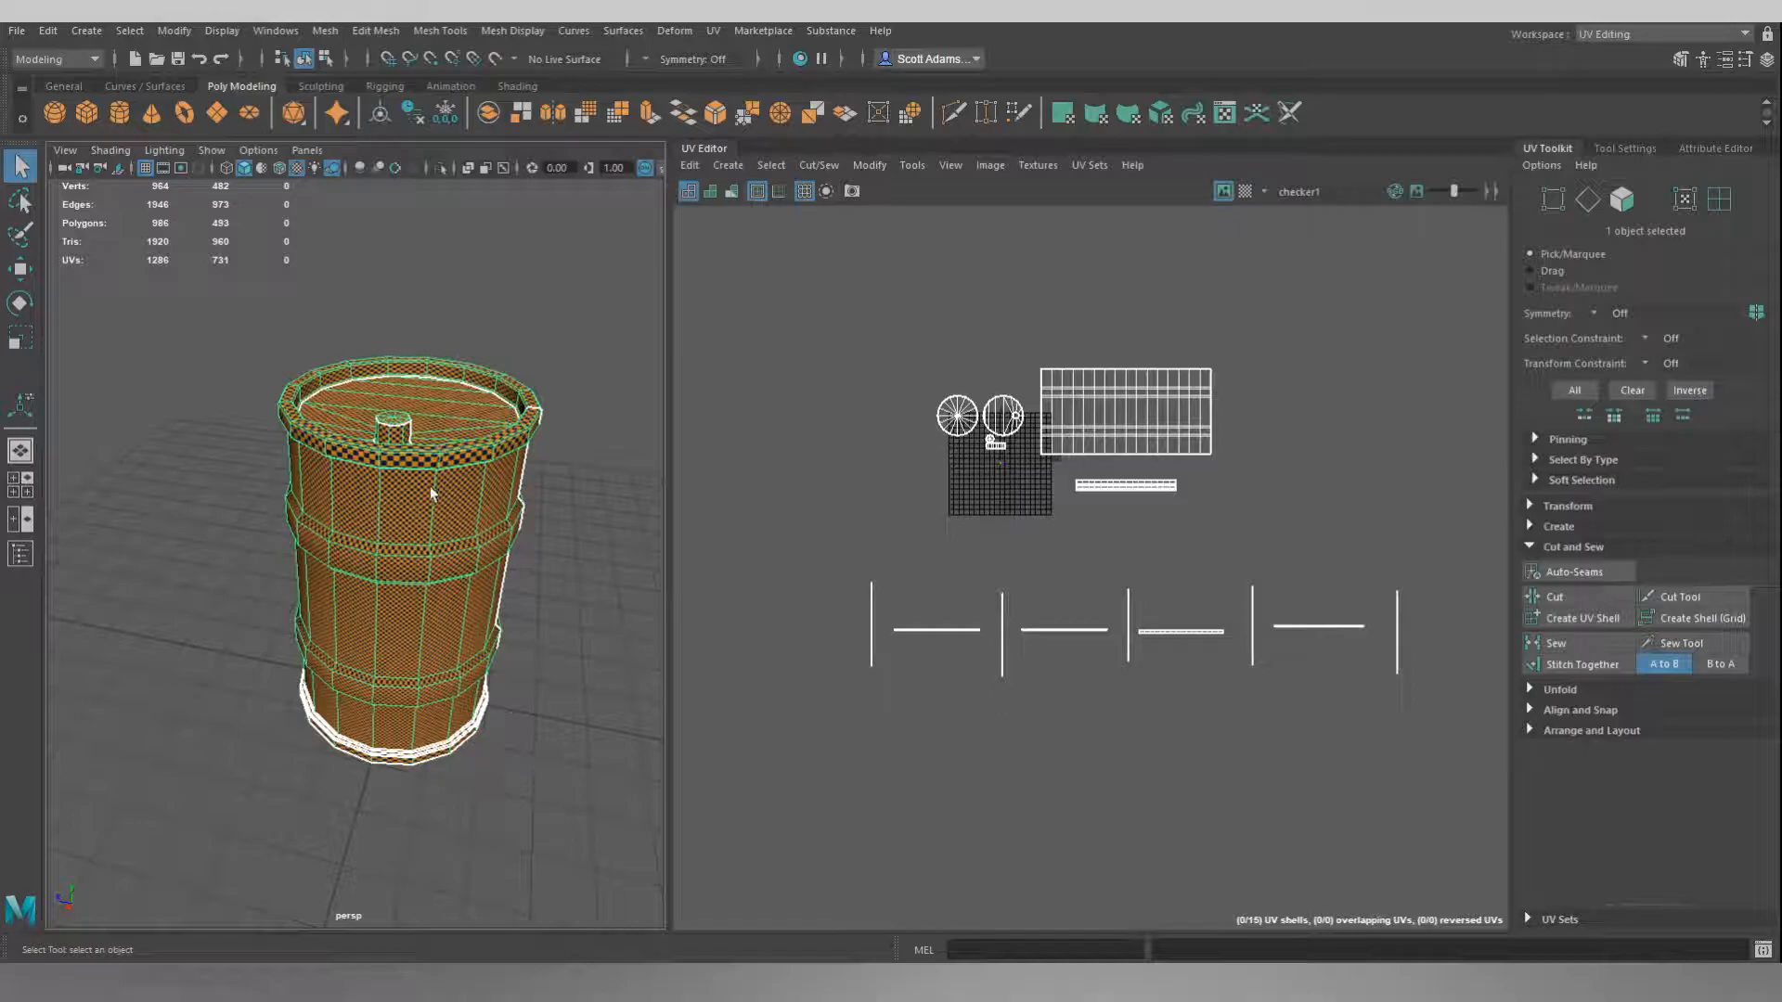
alt+drag(431, 528, 305, 559)
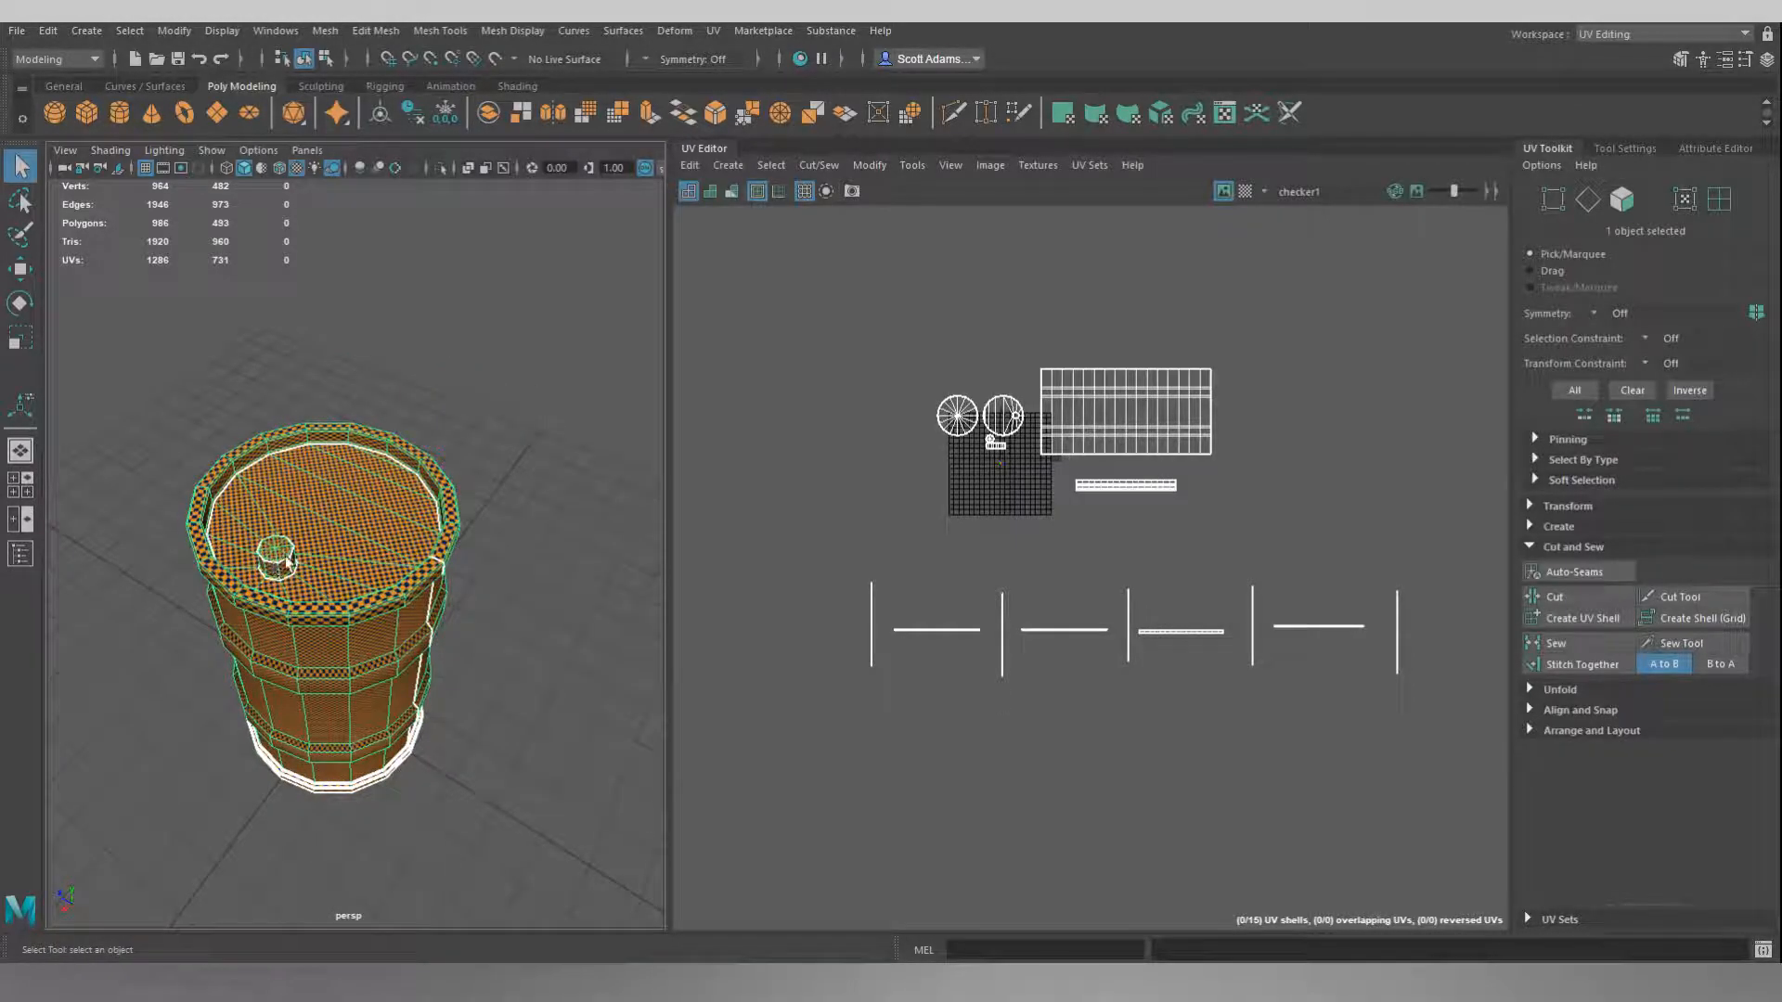
scroll(286, 555, up, 5)
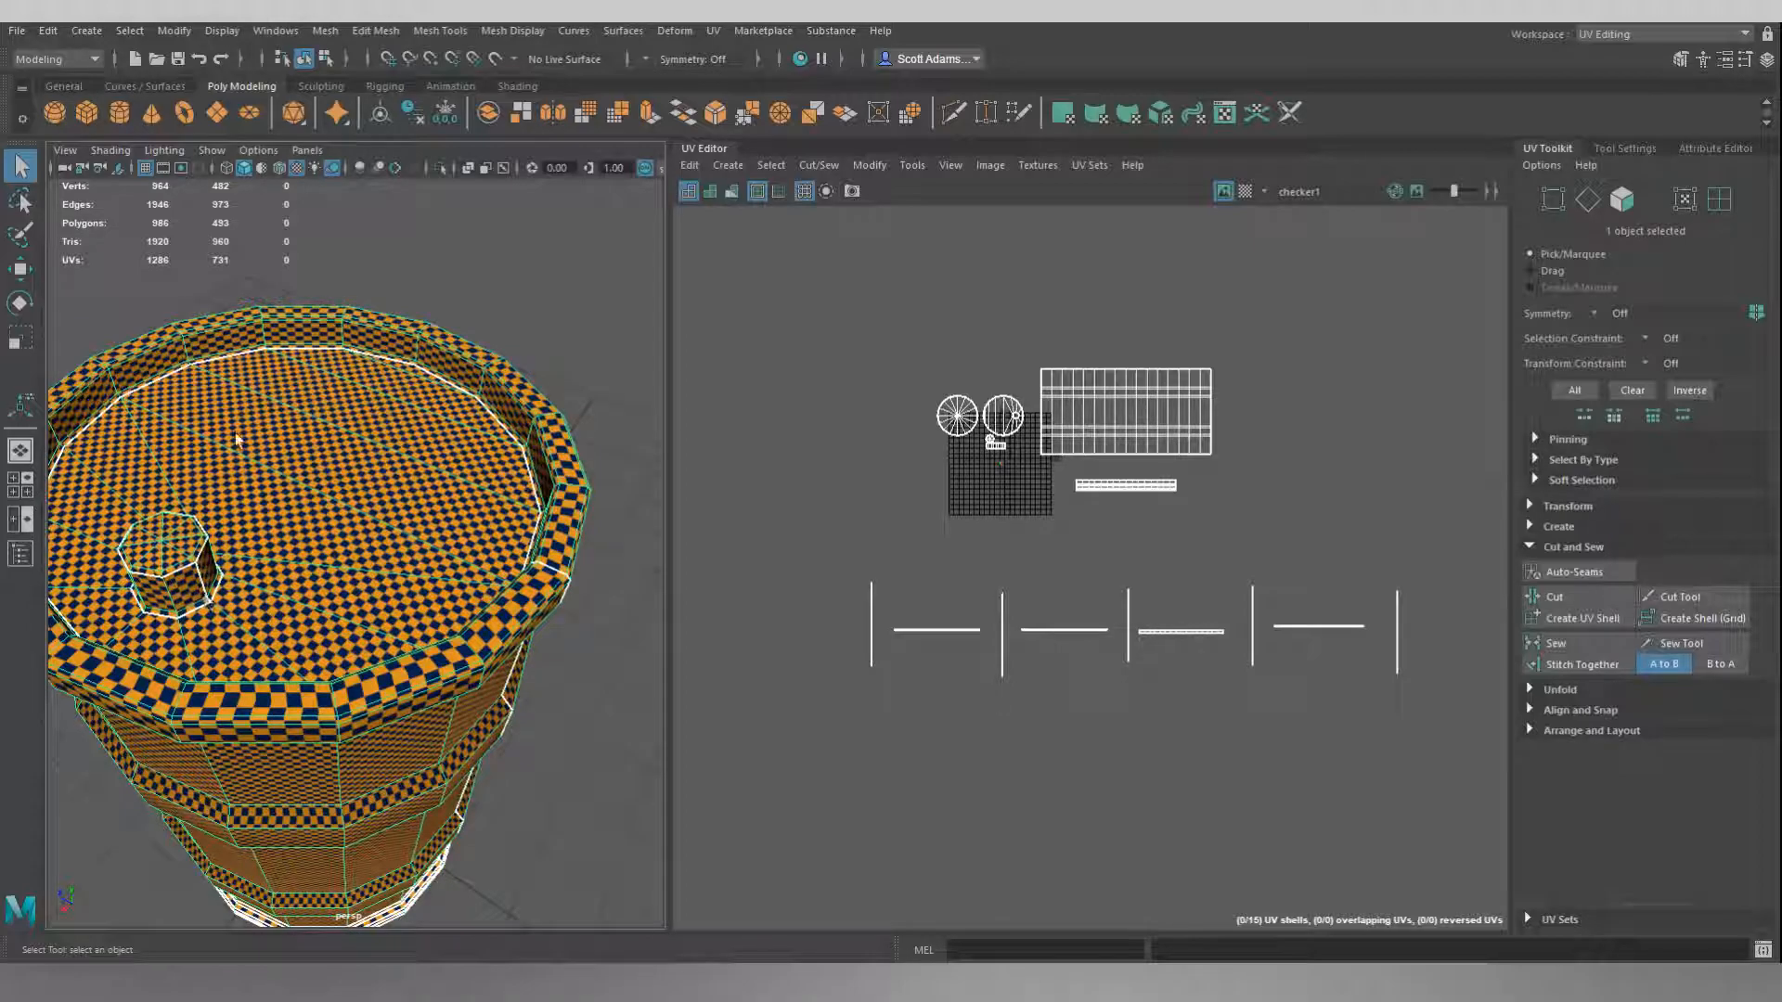
alt+drag(299, 511, 329, 366)
alt+middle_drag(329, 367, 352, 441)
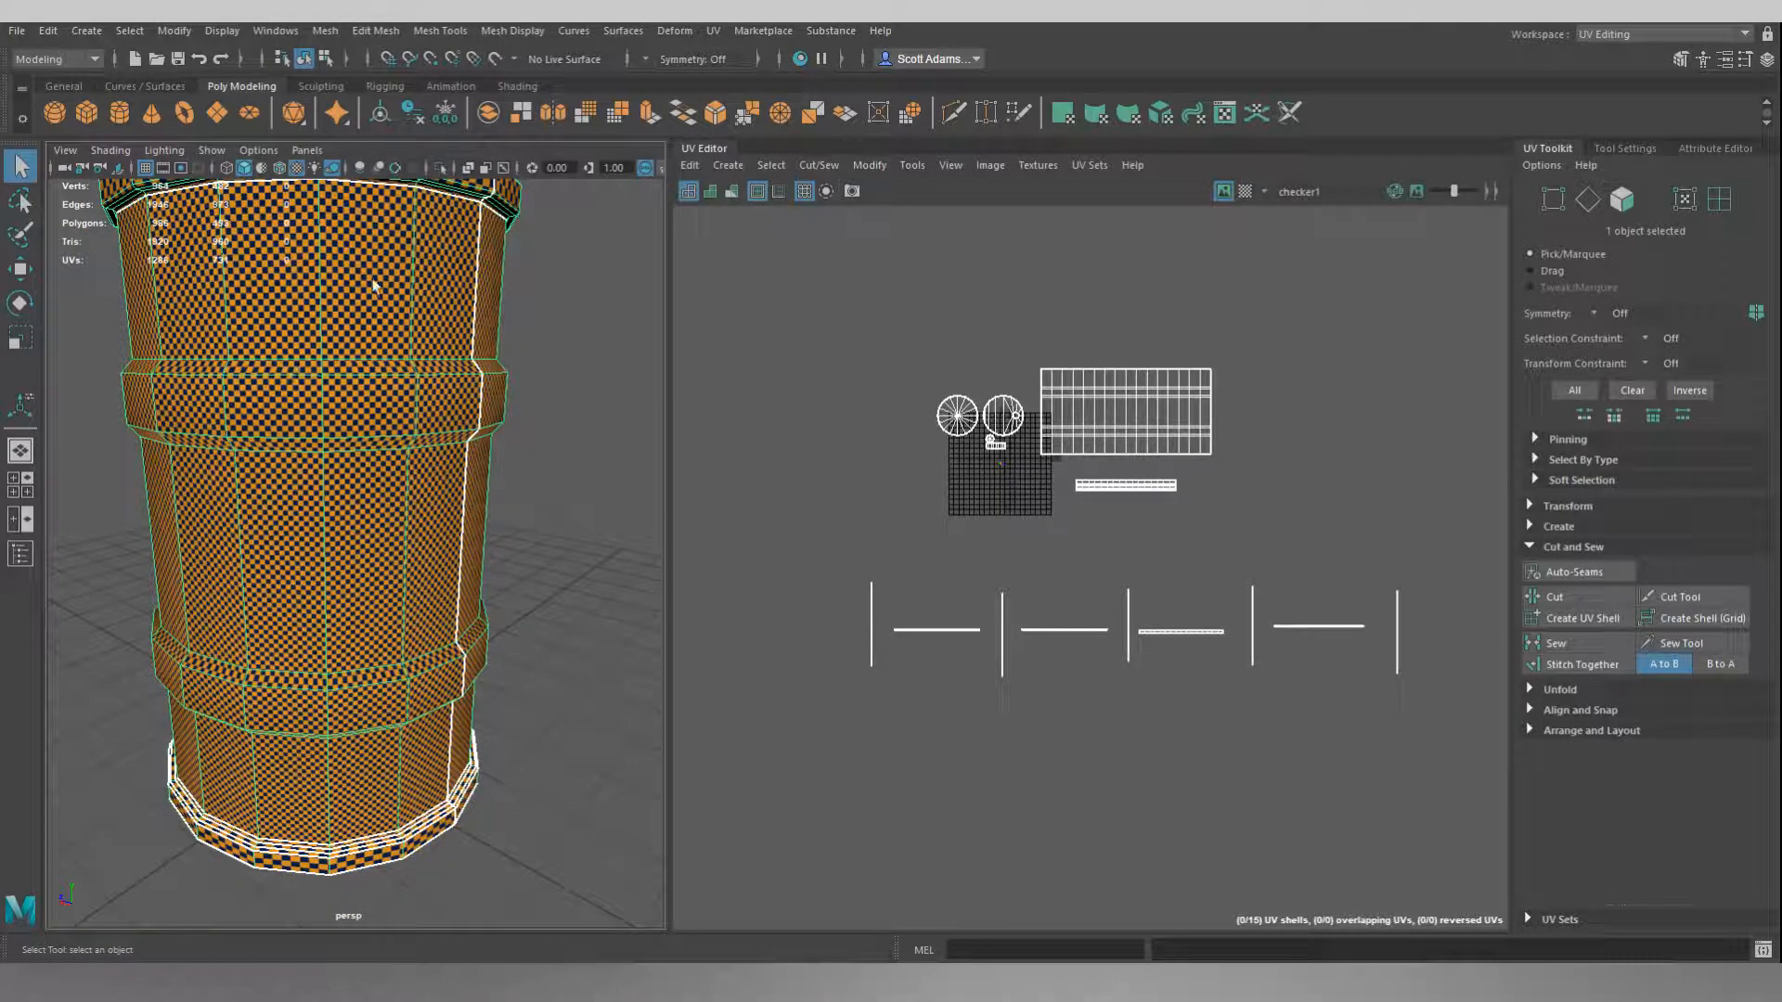
alt+drag(410, 331, 434, 372)
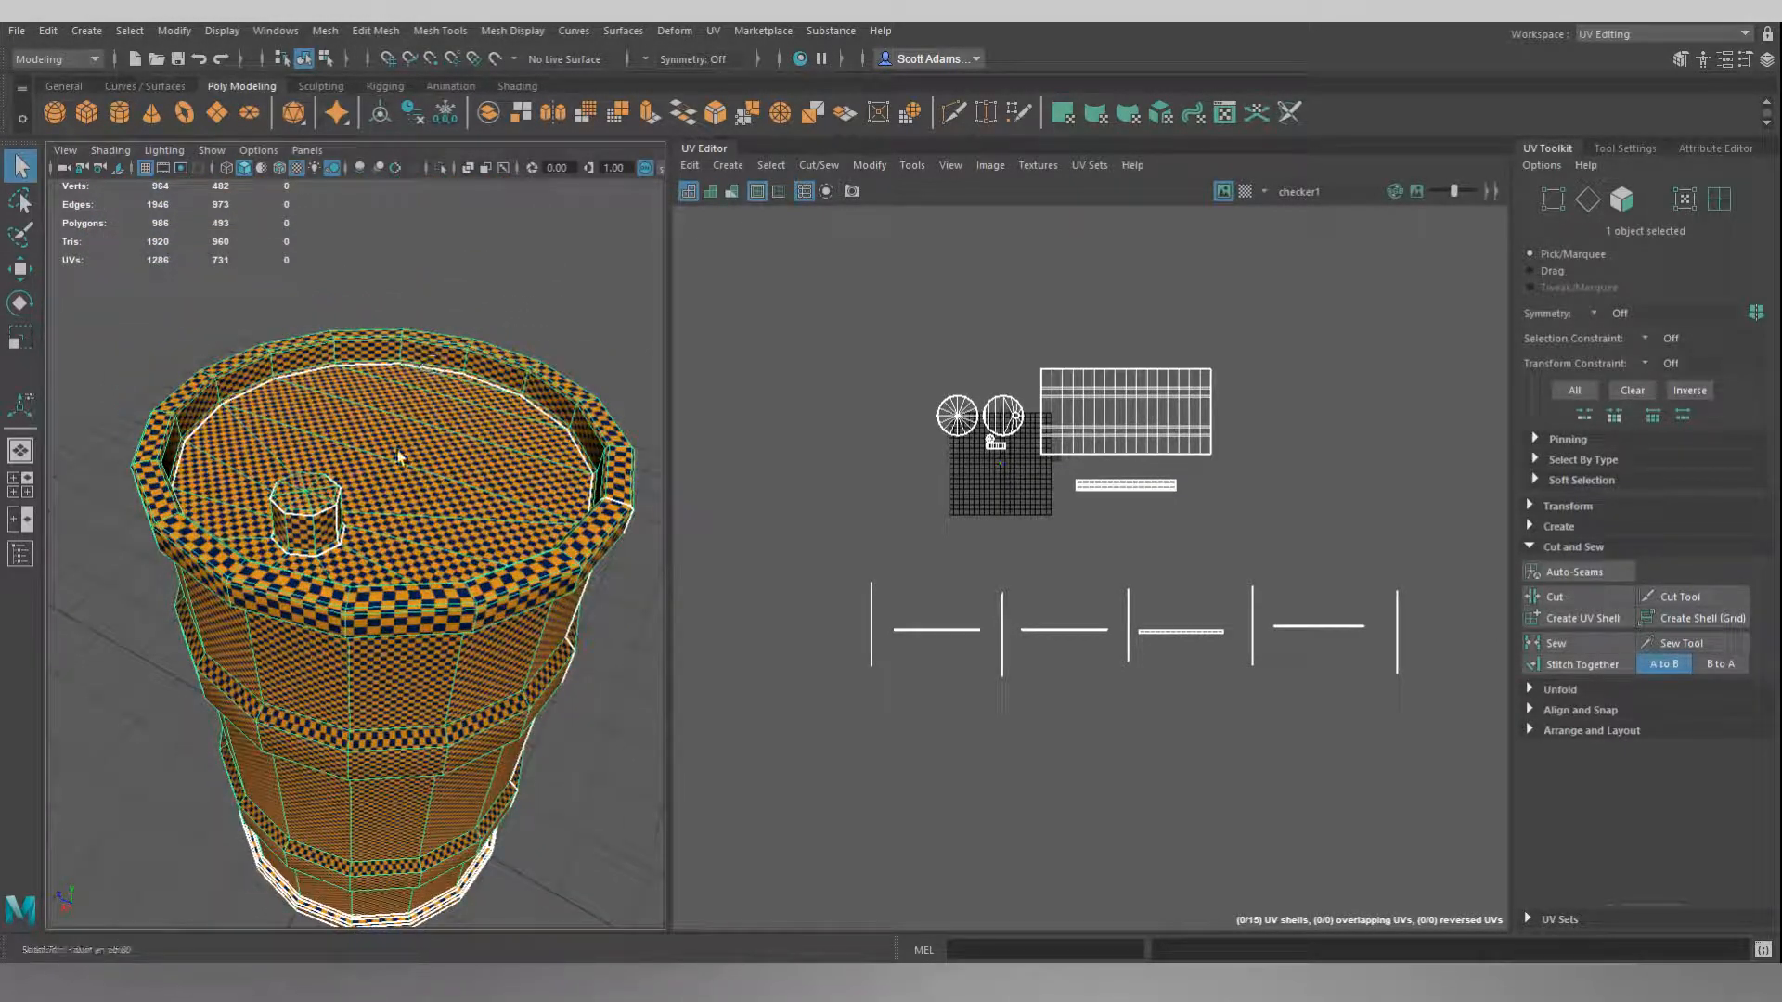
alt+drag(418, 657, 413, 738)
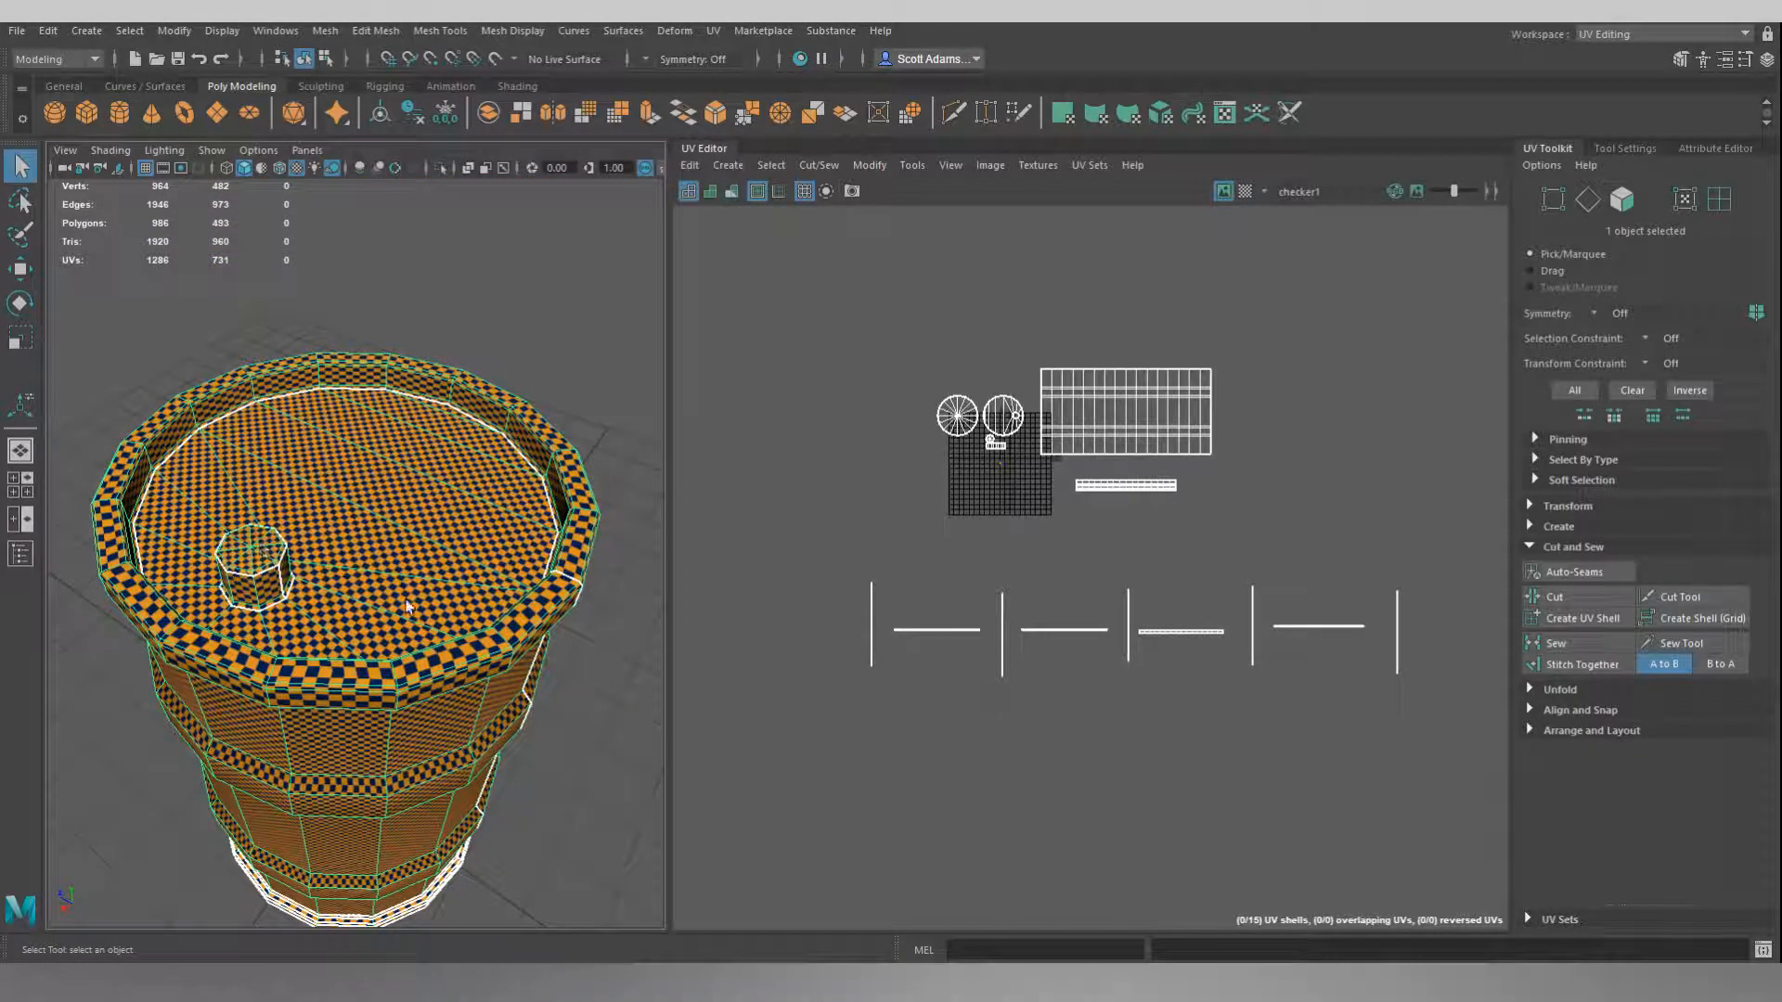
Examine the checker squares closely on the lid surface and around the inside and outside of the top rim.
scroll(517, 536, up, 6)
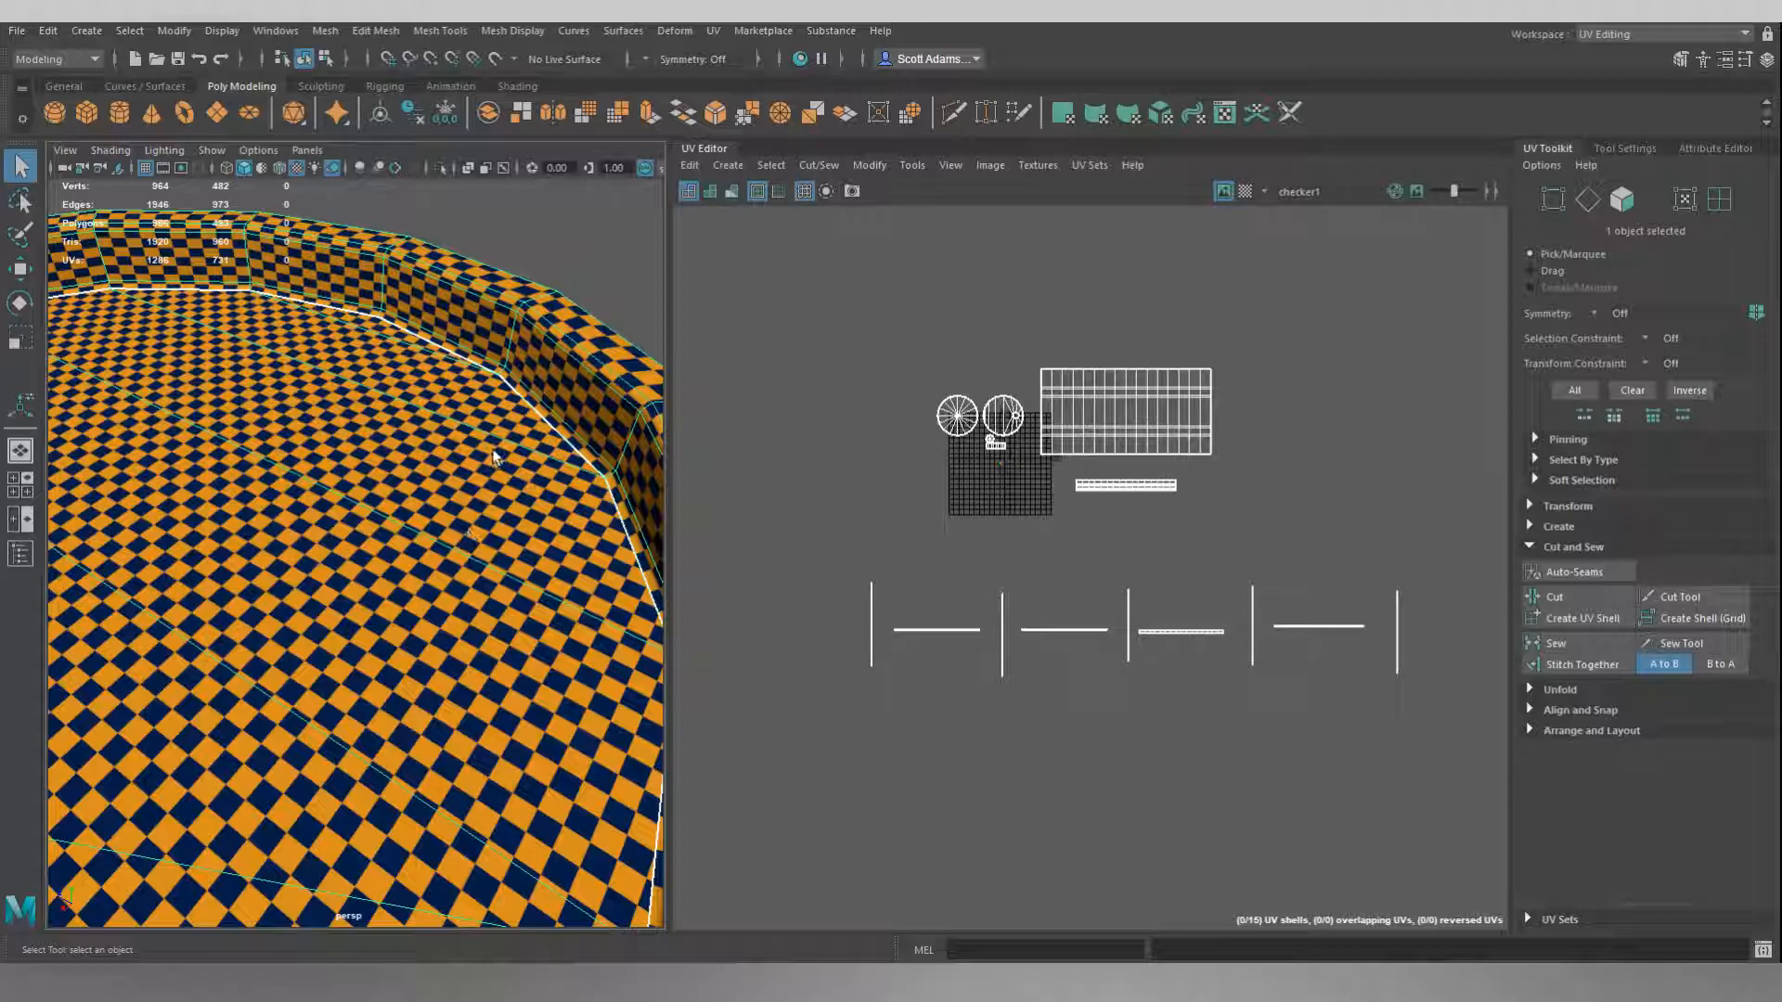
scroll(454, 493, down, 6)
alt+drag(379, 548, 449, 417)
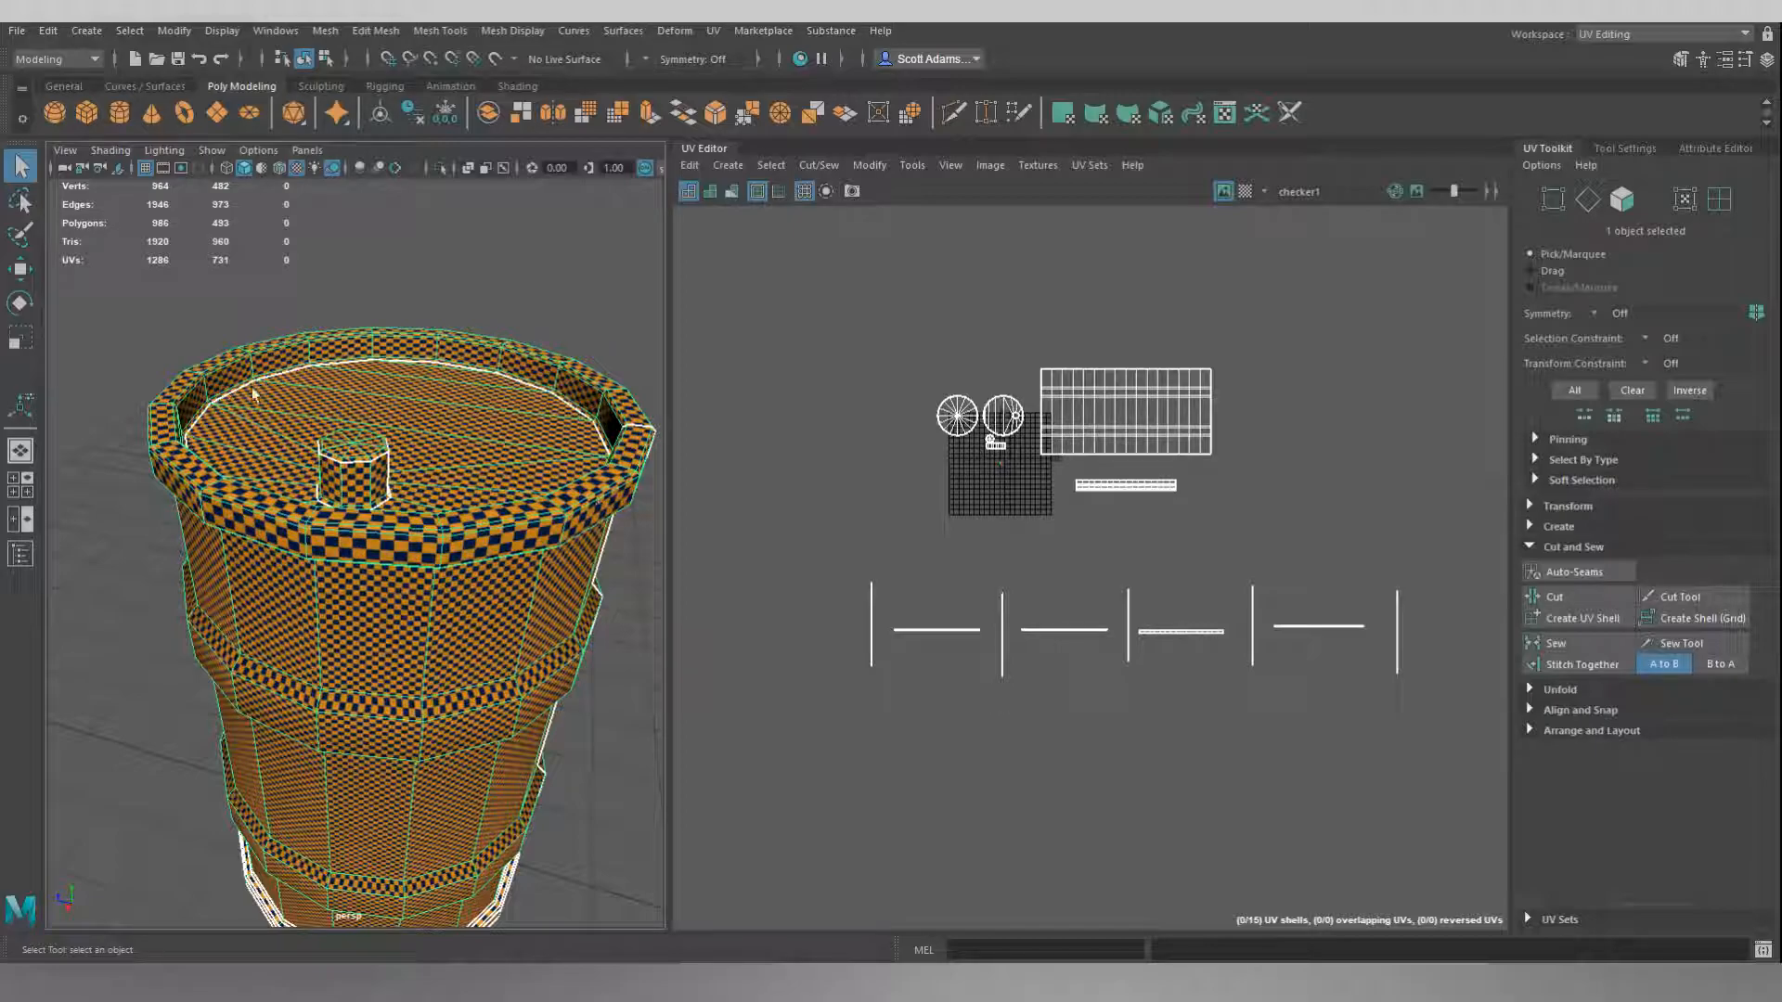
alt+drag(482, 536, 388, 431)
alt+middle_drag(388, 431, 382, 465)
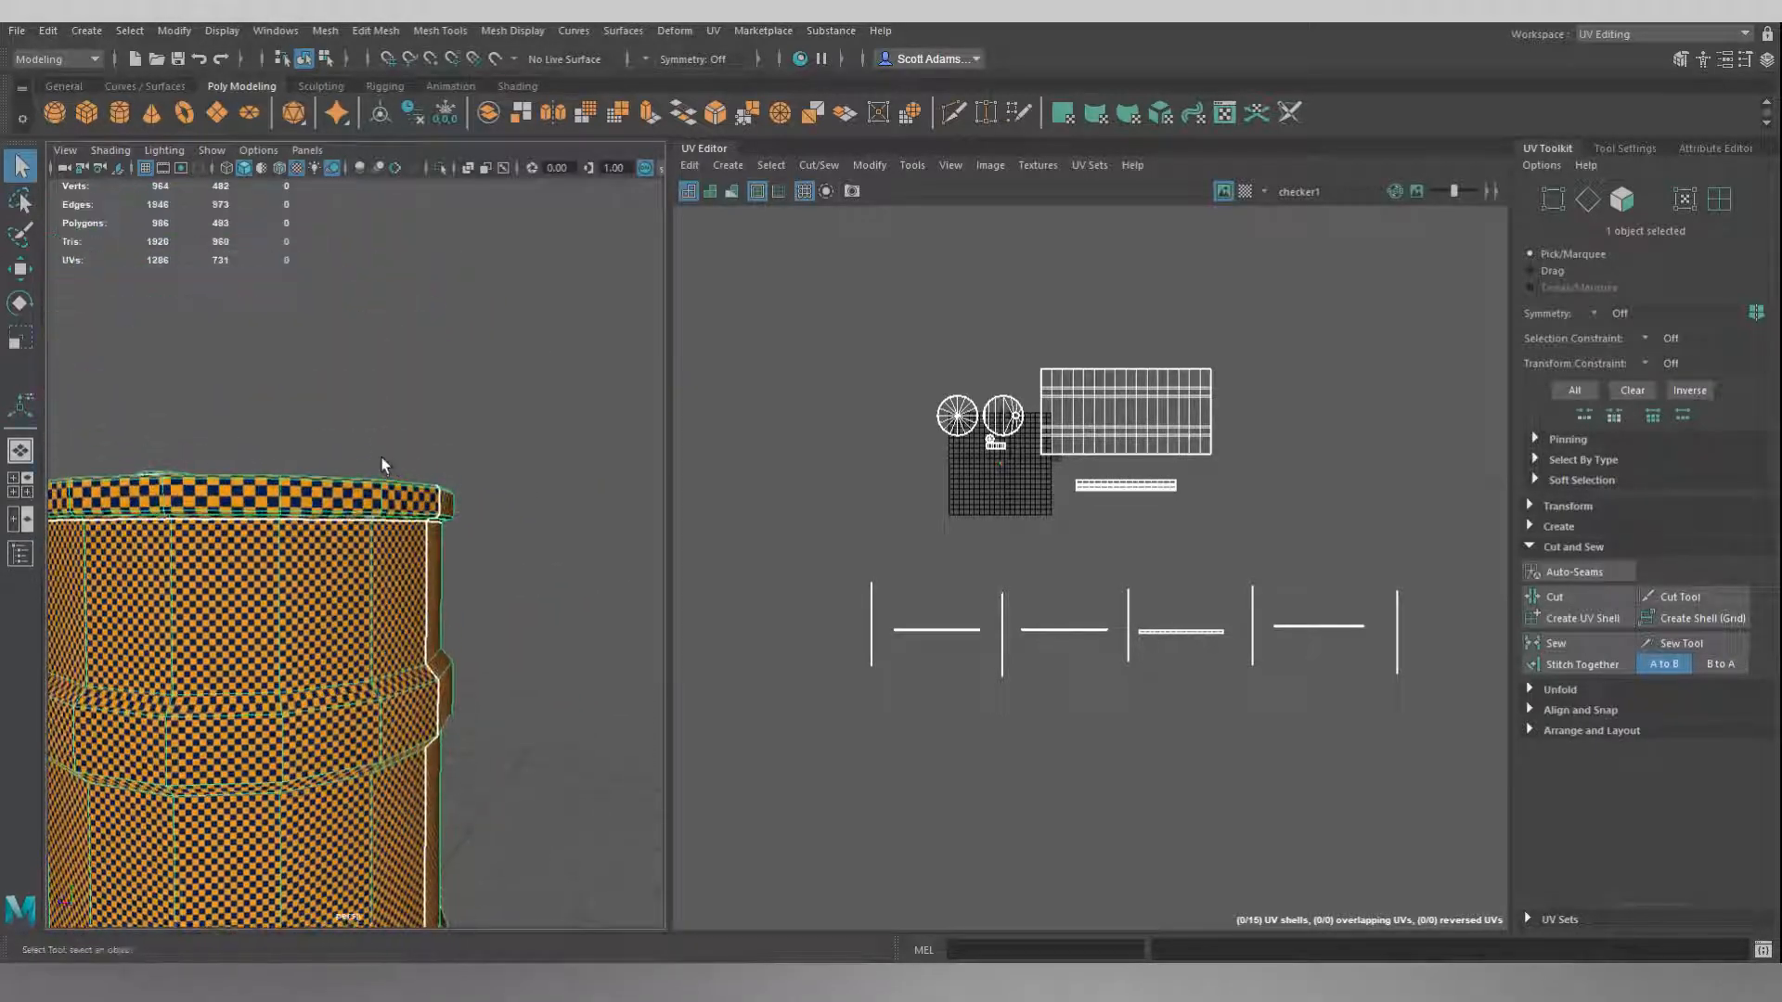
scroll(384, 465, up, 3)
mouse_move(448, 404)
alt+mouse_down()
mouse_move(436, 362)
mouse_move(442, 418)
alt+mouse_up()
alt+drag(423, 548, 457, 422)
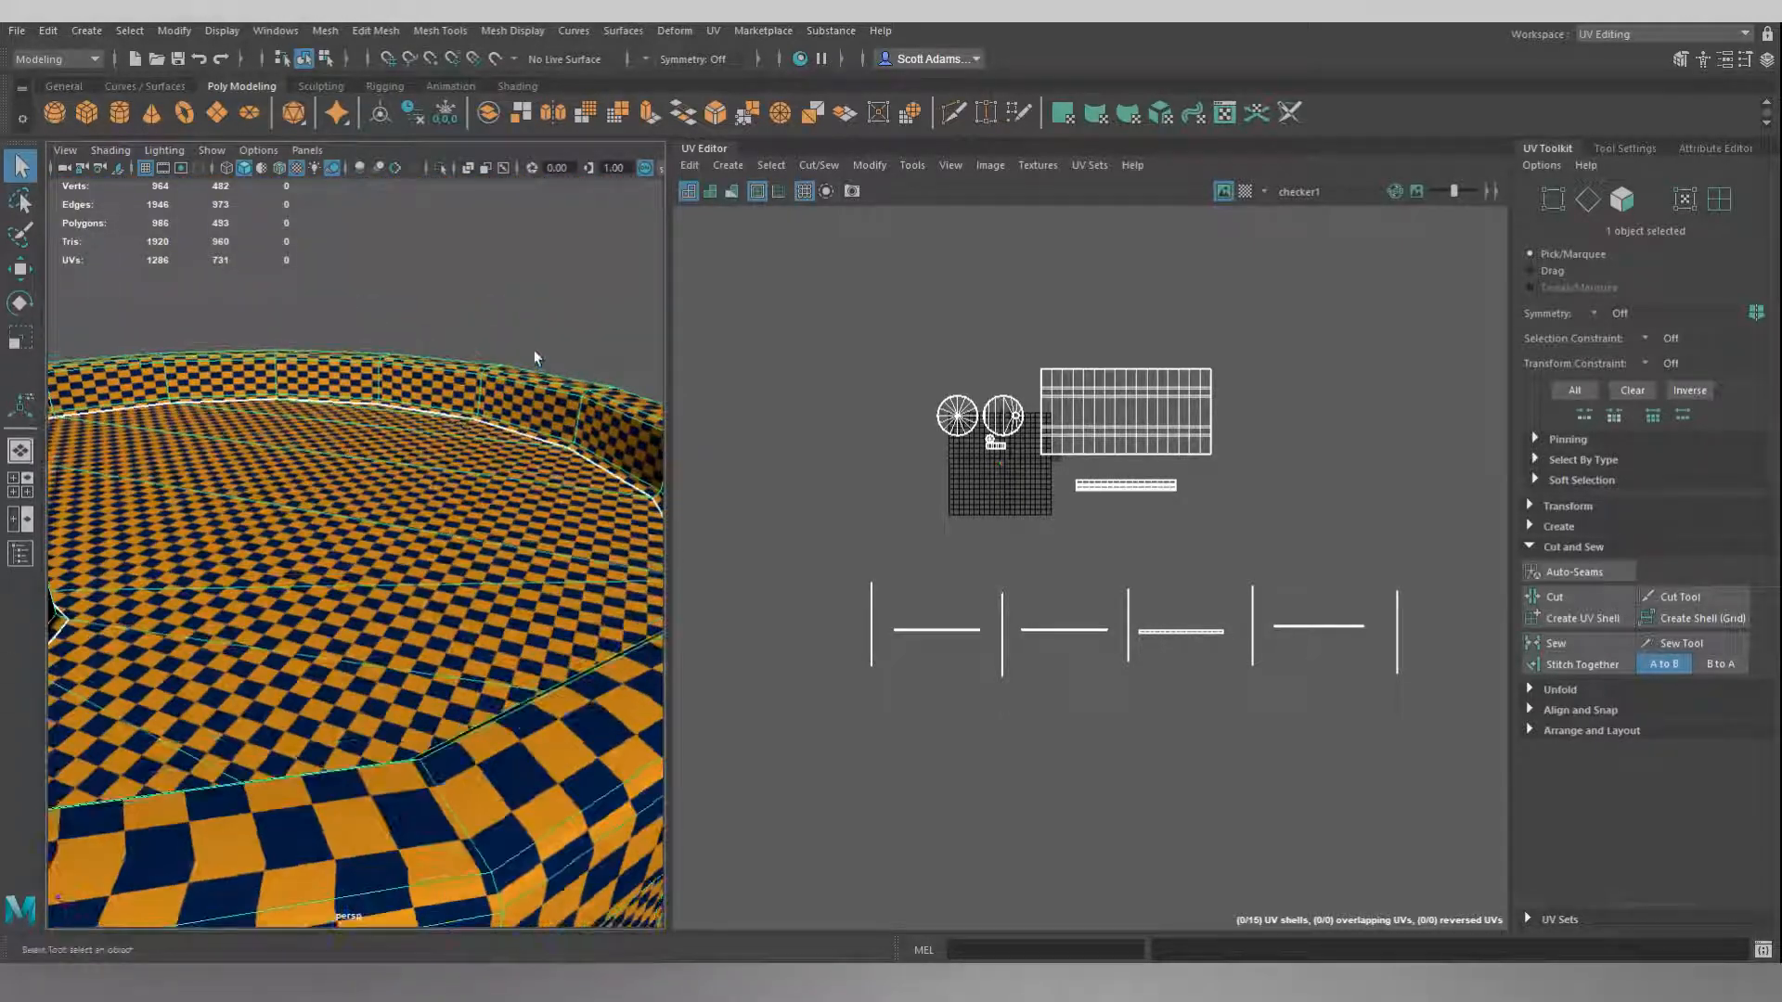
alt+drag(562, 436, 489, 433)
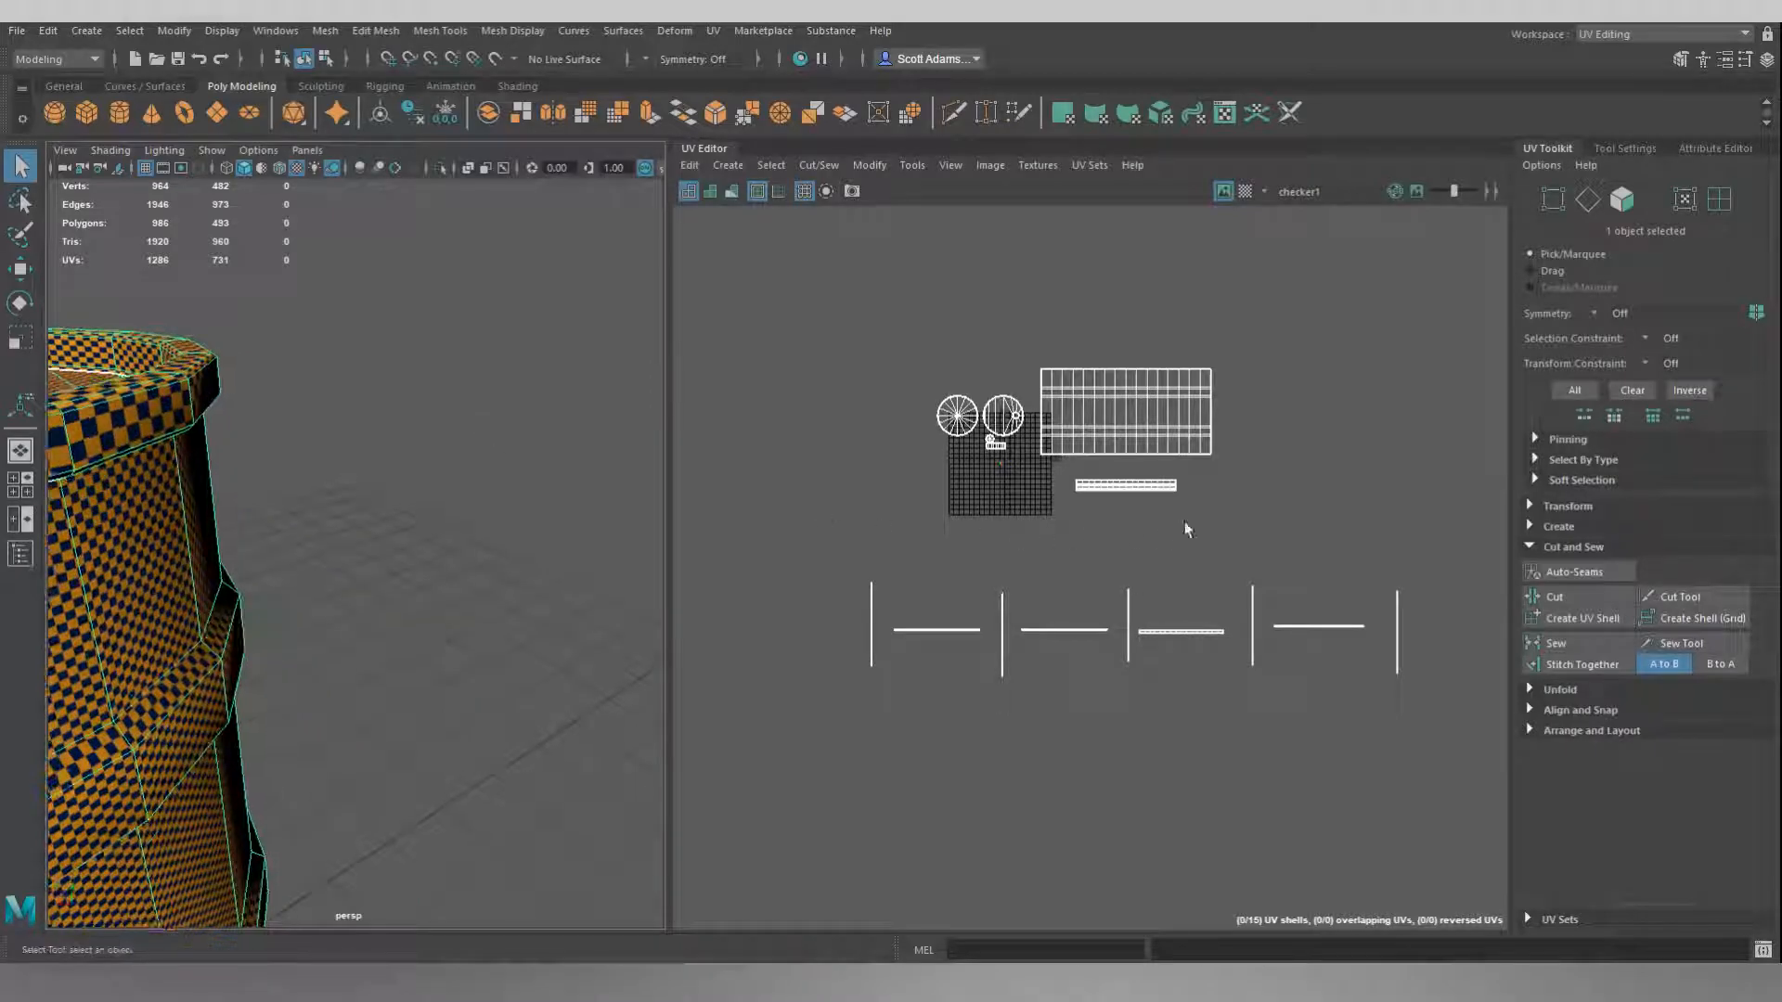
Switch to UV shell selection and pick the top rim's strip shell to check which faces it covers.
scroll(1110, 486, up, 5)
right_drag(986, 346, 936, 319)
click(982, 430)
alt+drag(310, 432, 487, 476)
scroll(937, 450, up, 2)
click(939, 450)
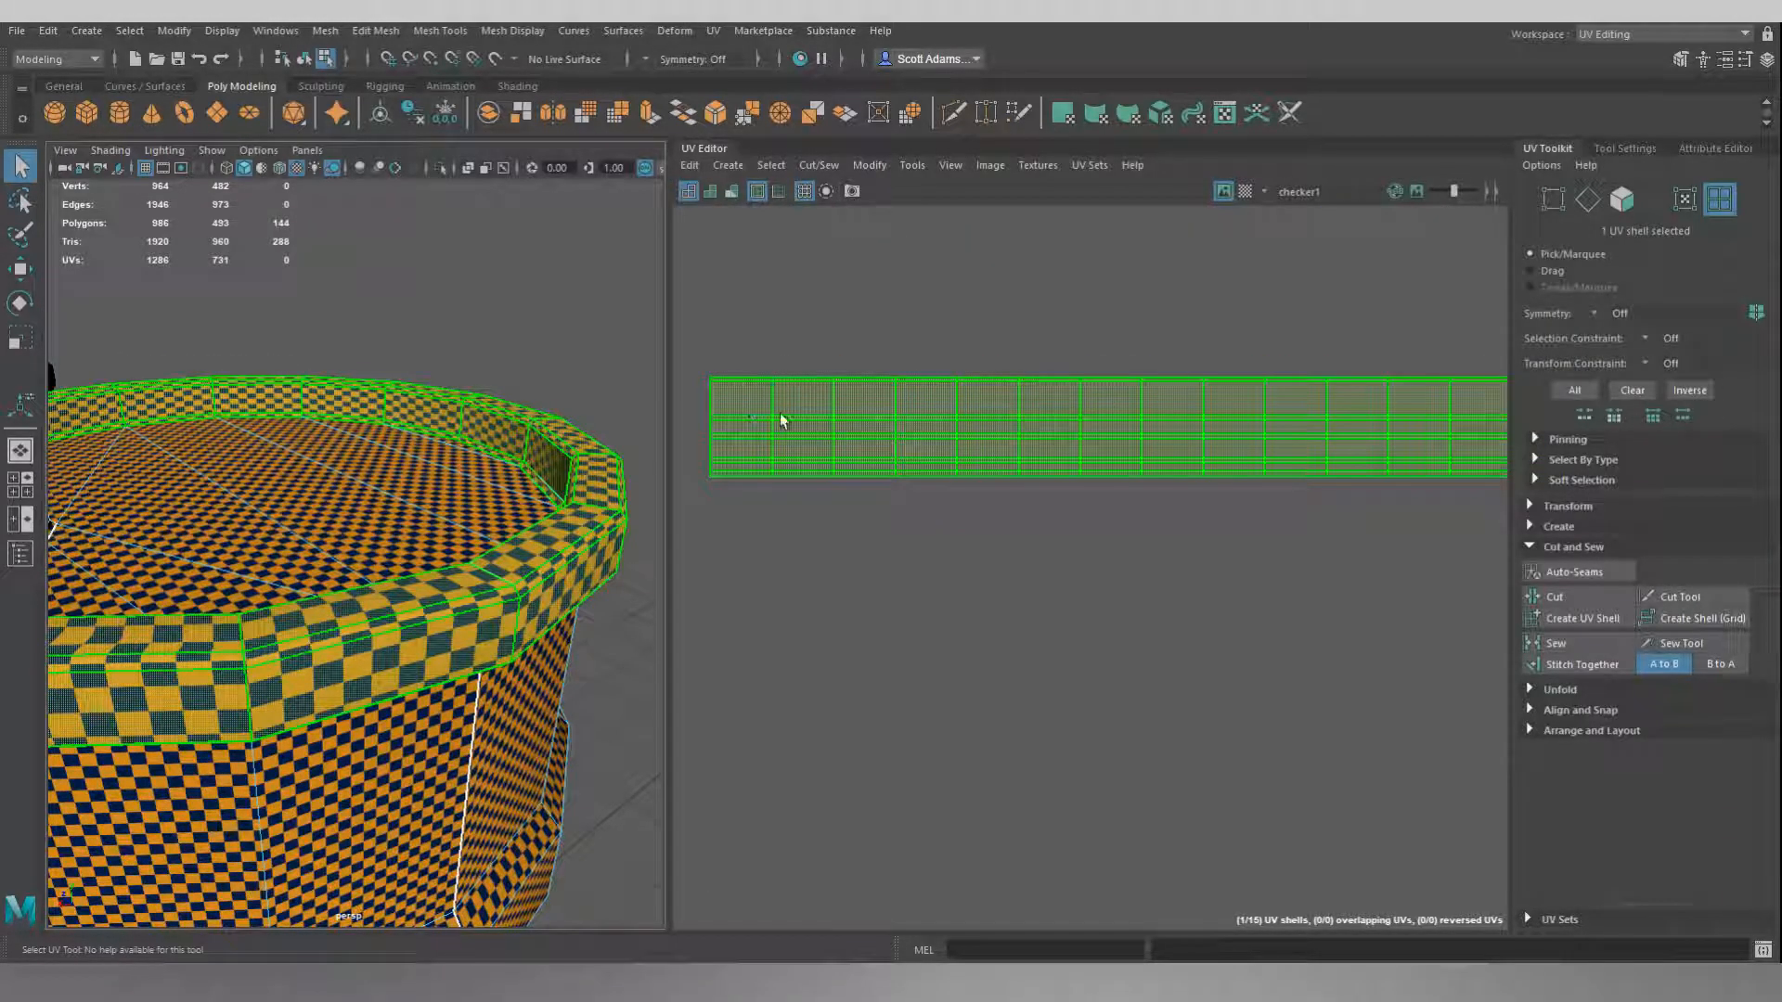
click(891, 549)
click(749, 445)
click(776, 584)
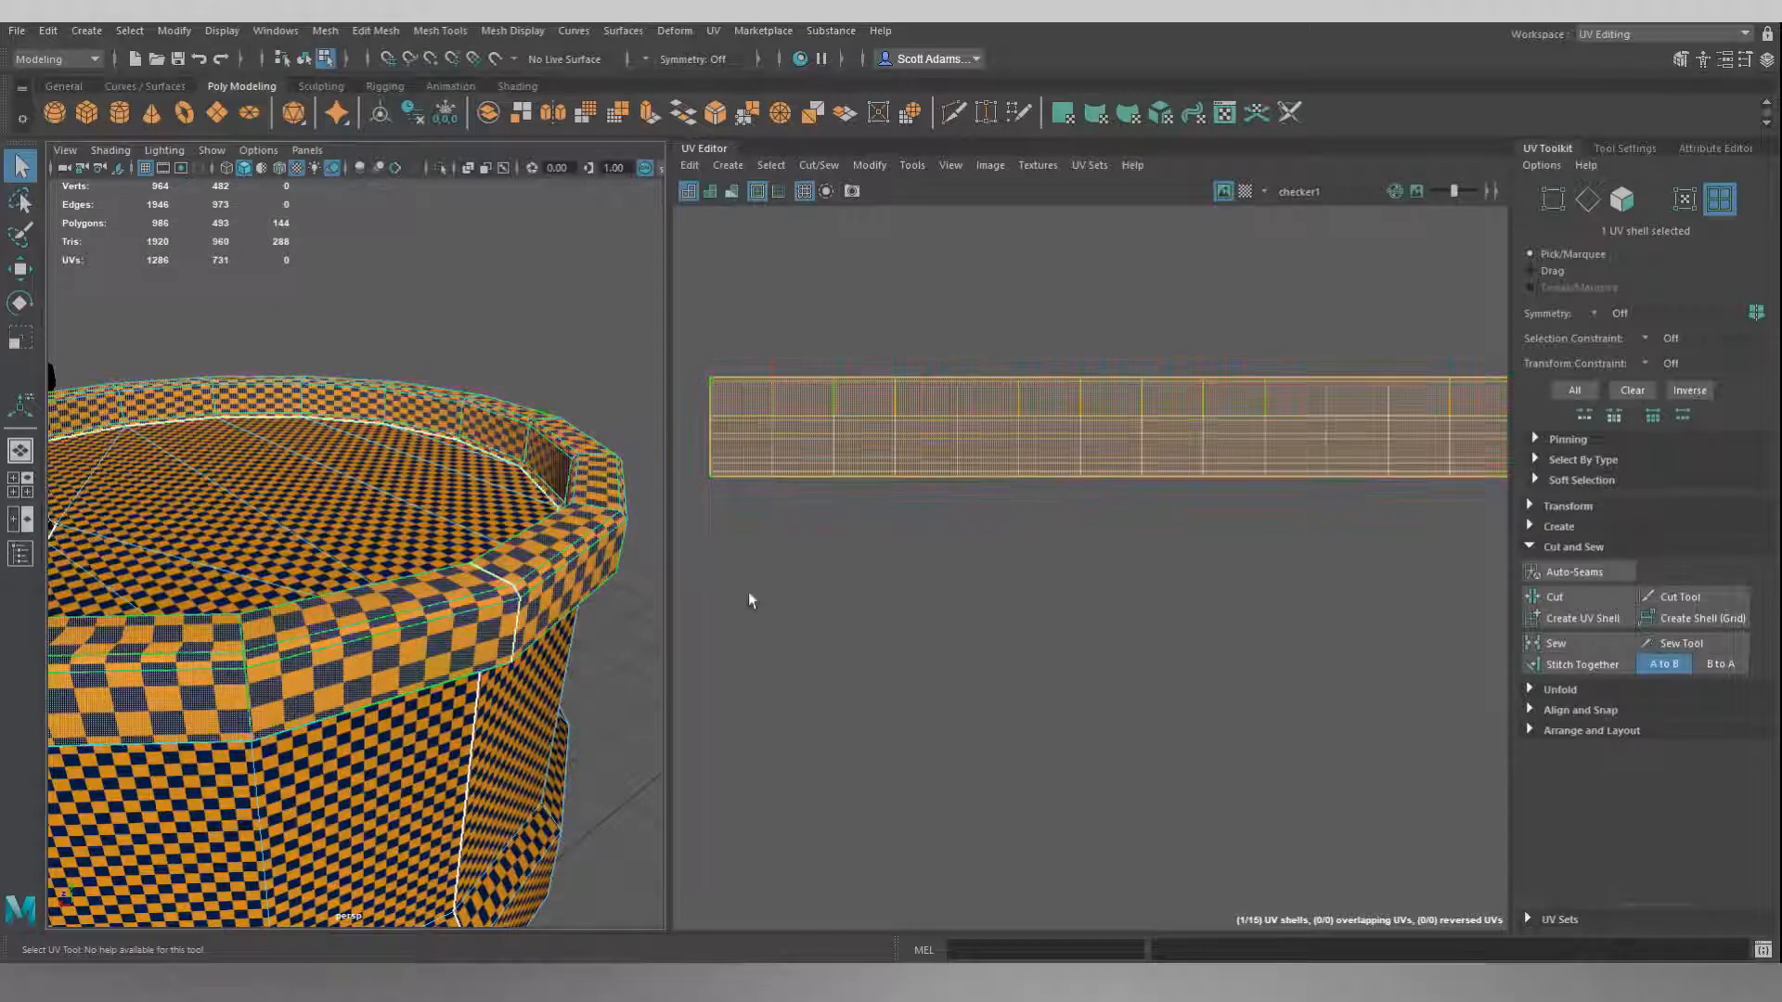
alt+drag(450, 471, 452, 494)
click(633, 557)
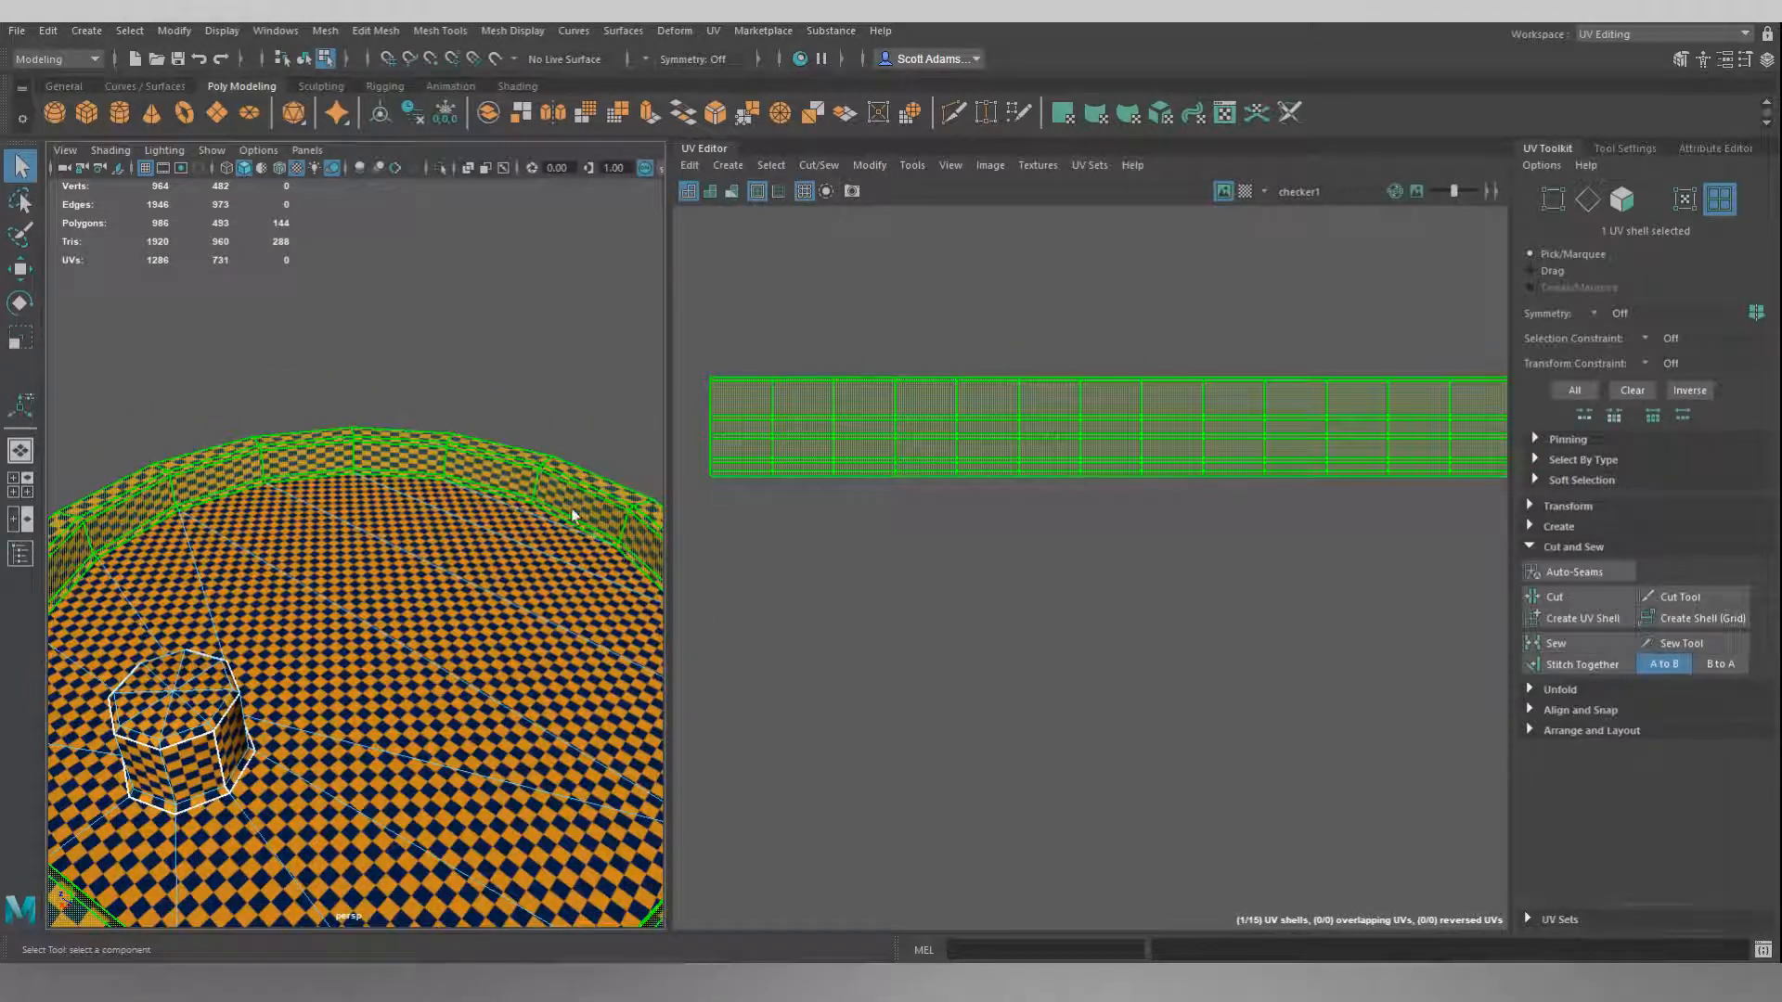
Examine the seams around the barrel's bottom rim and the thin separate strips below the main shells in the UV layout.
scroll(629, 592, down, 5)
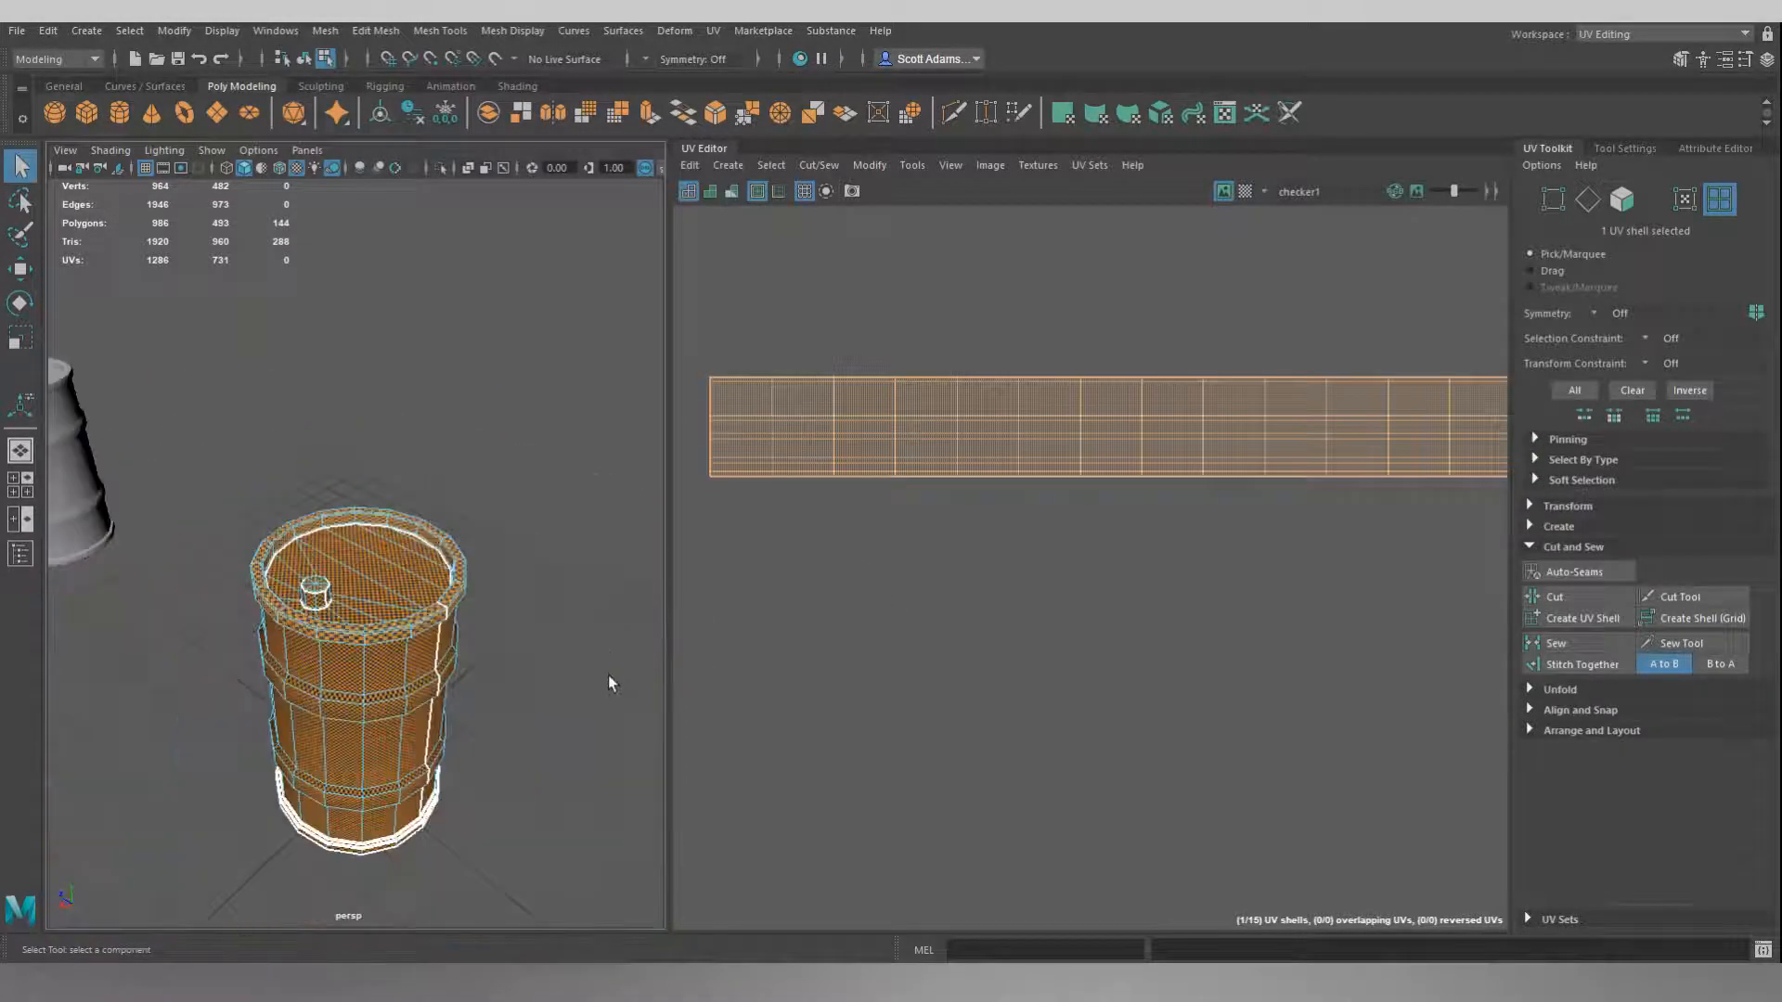
alt+drag(552, 693, 539, 622)
alt+middle_drag(519, 703, 485, 613)
scroll(454, 557, up, 6)
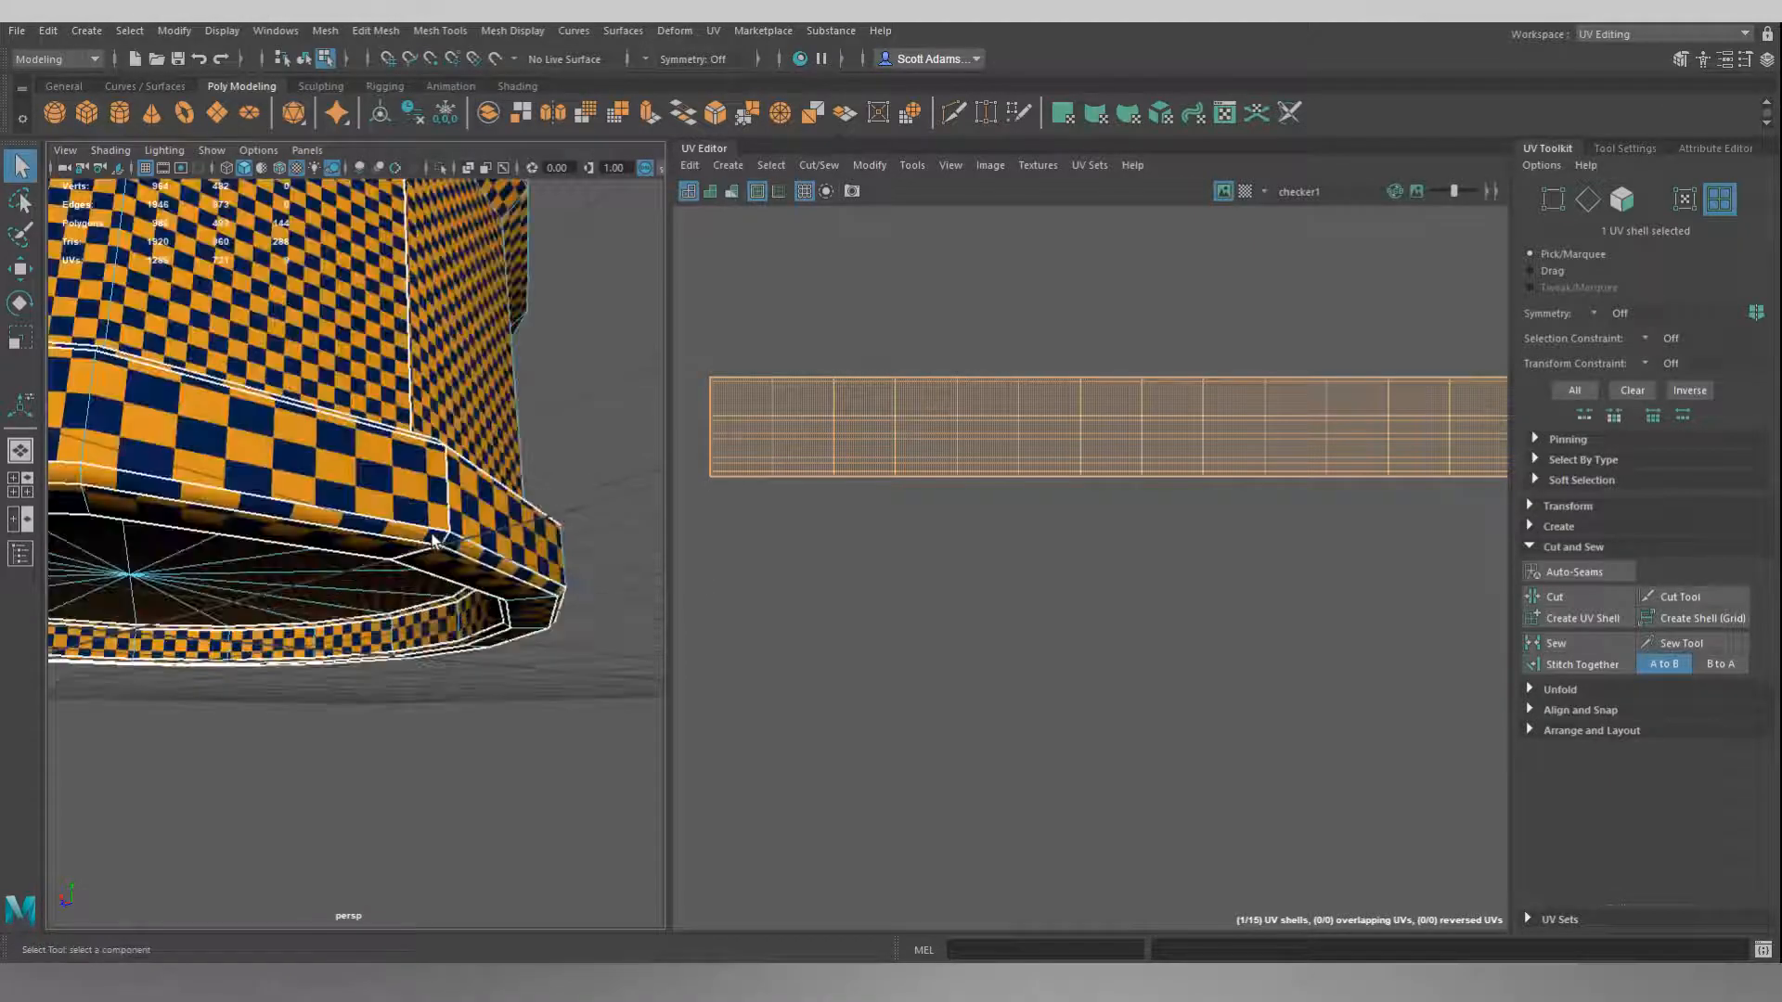
mouse_move(532, 563)
alt+mouse_down()
mouse_move(548, 553)
mouse_move(514, 568)
mouse_move(529, 589)
mouse_move(442, 743)
mouse_move(517, 553)
alt+mouse_up()
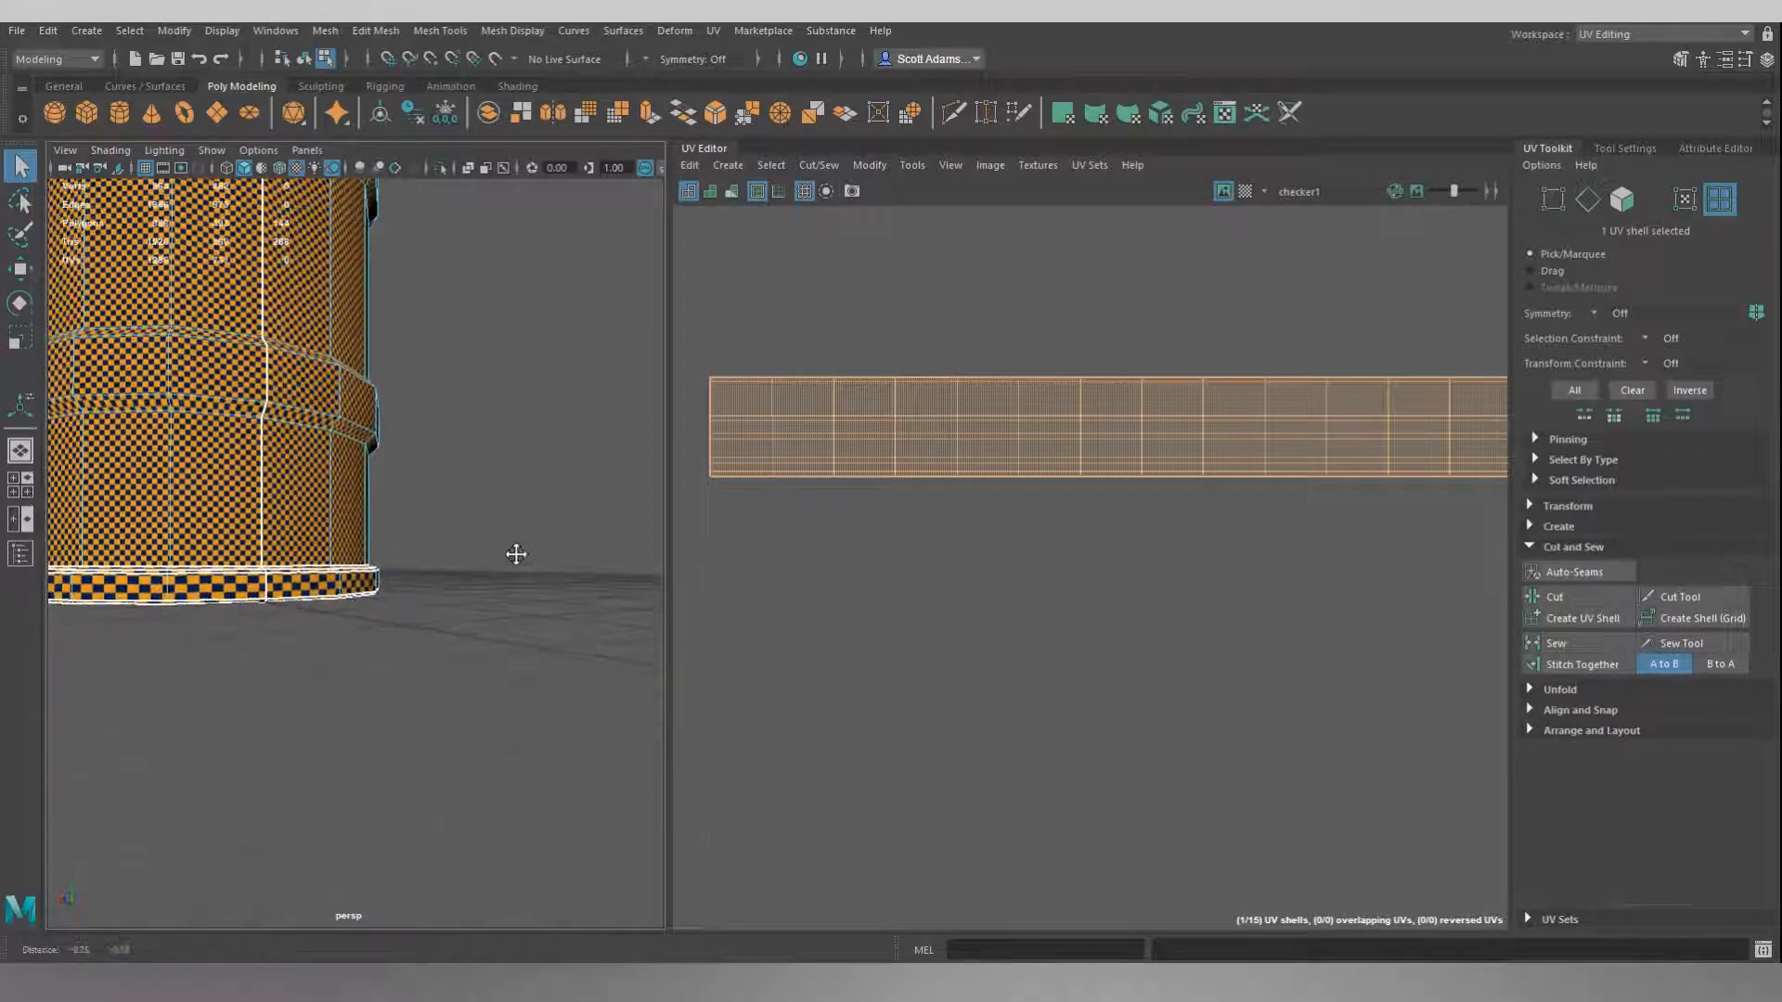
alt+middle_drag(419, 542, 482, 644)
alt+middle_drag(437, 739, 445, 641)
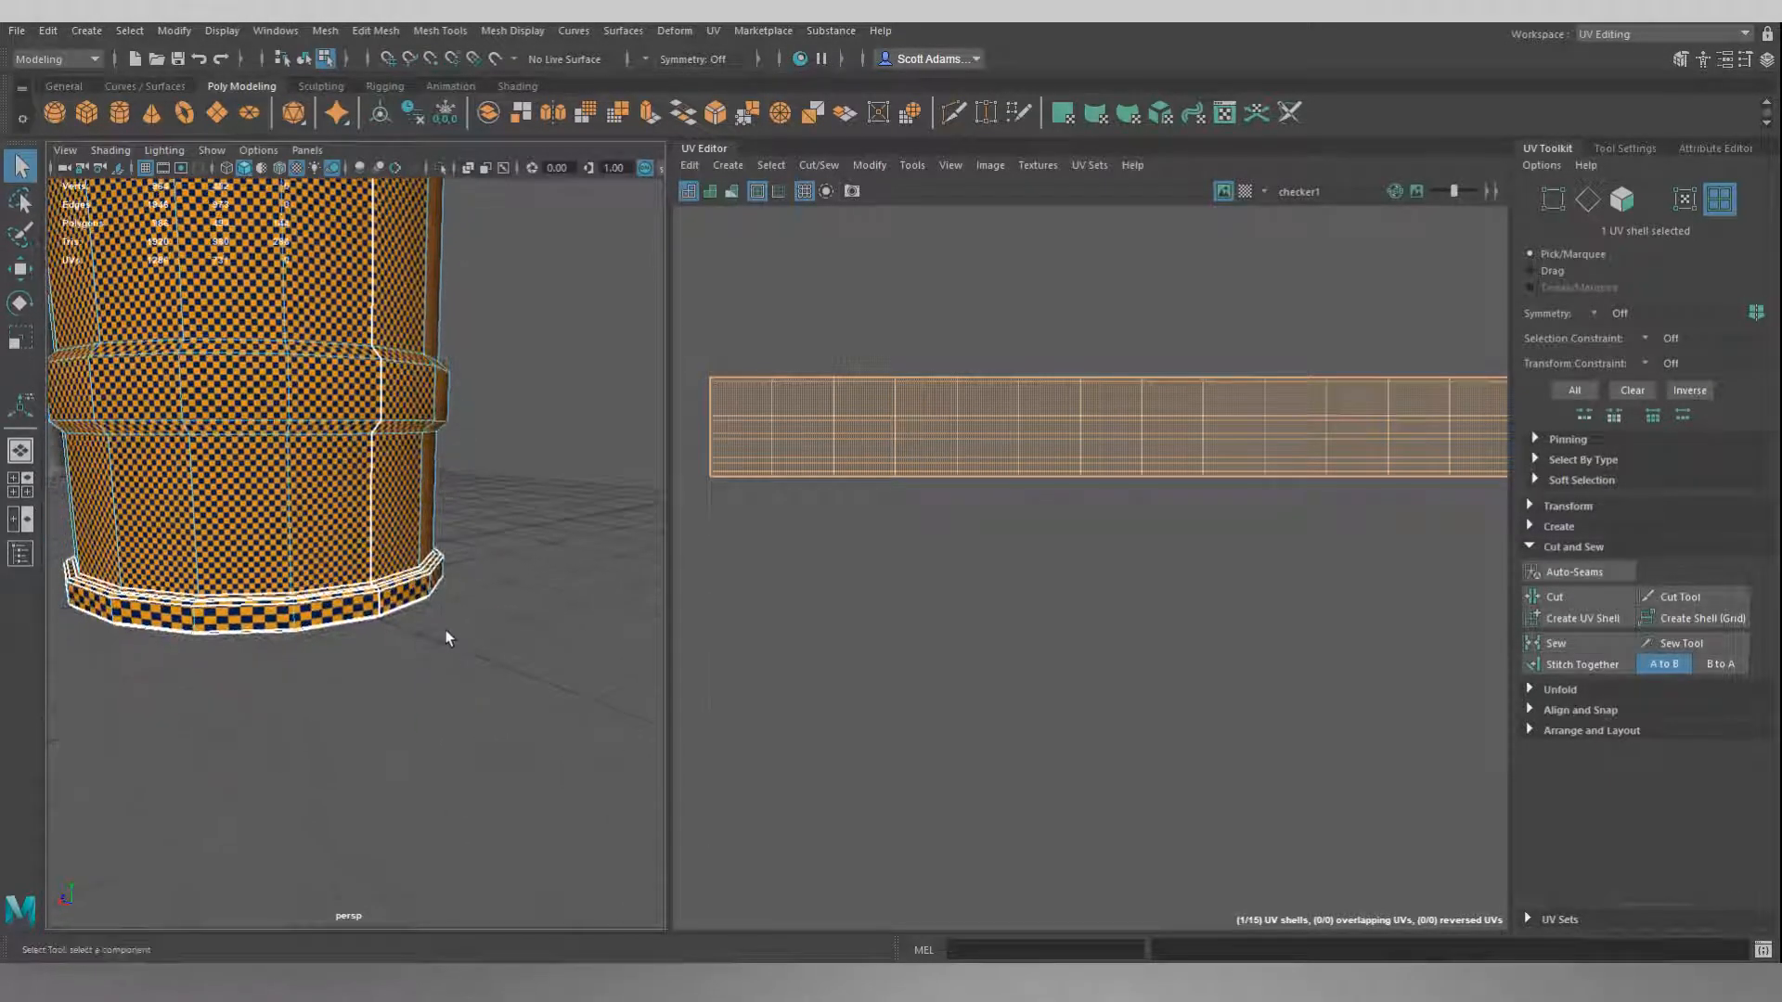
scroll(453, 617, up, 5)
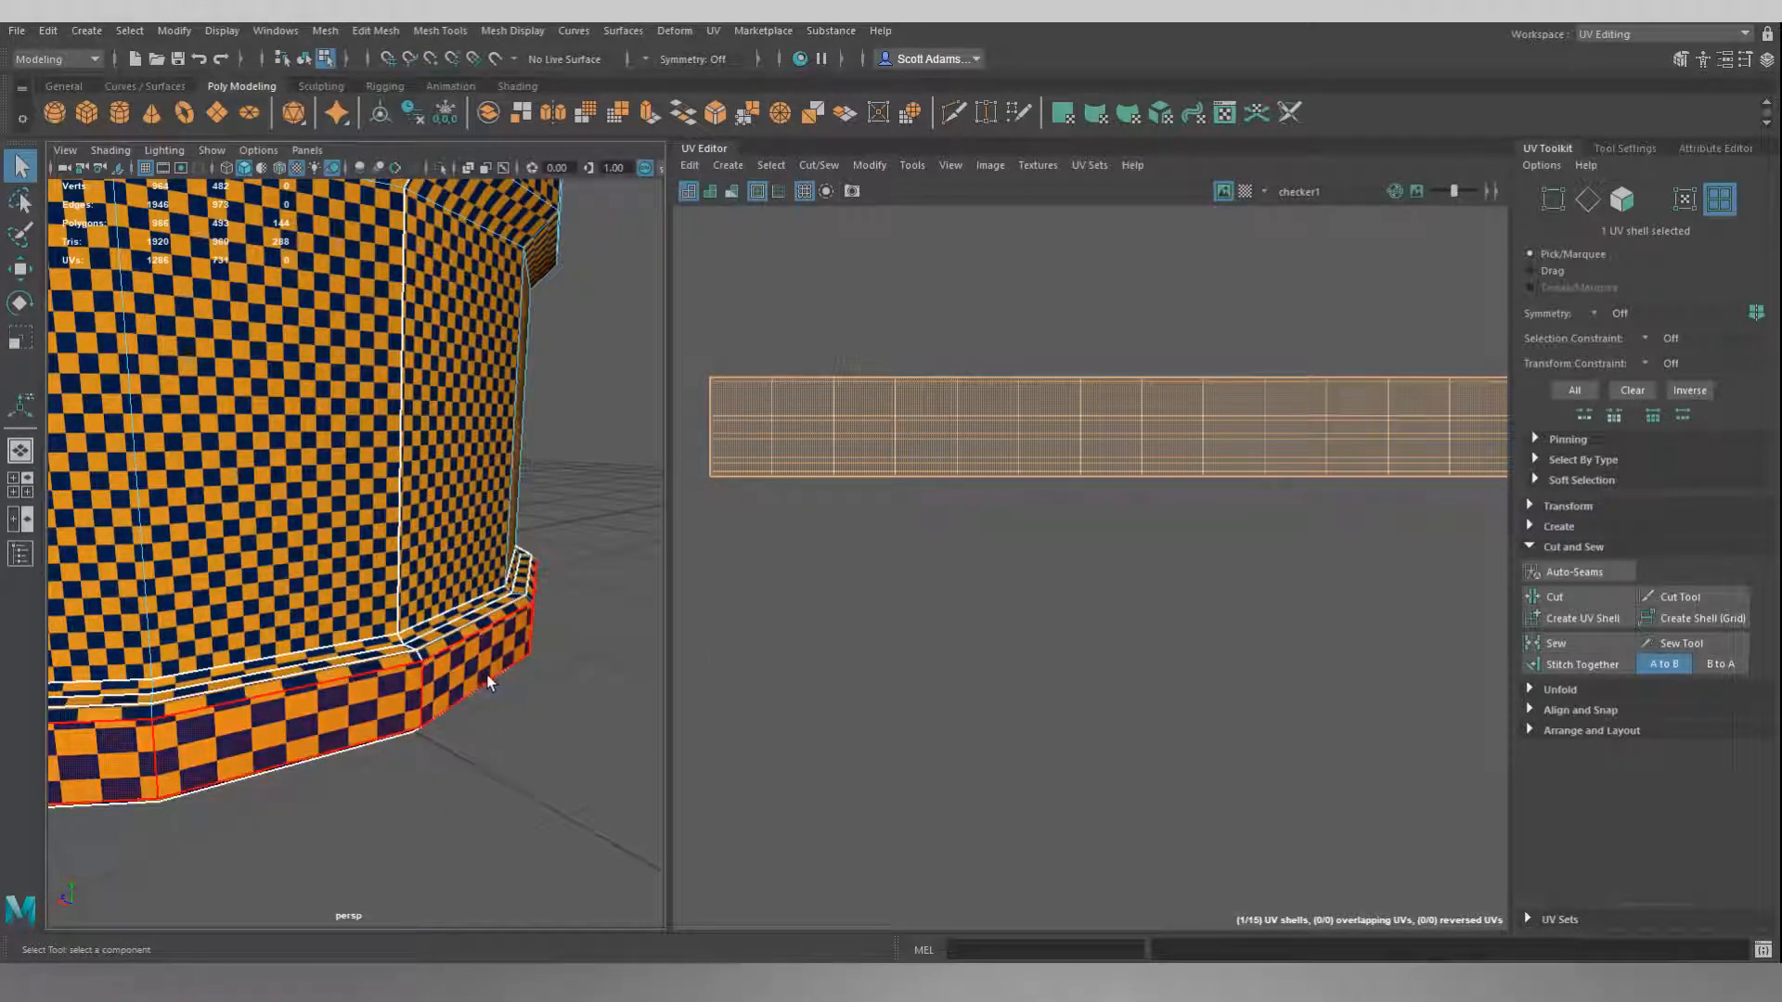
scroll(971, 705, down, 8)
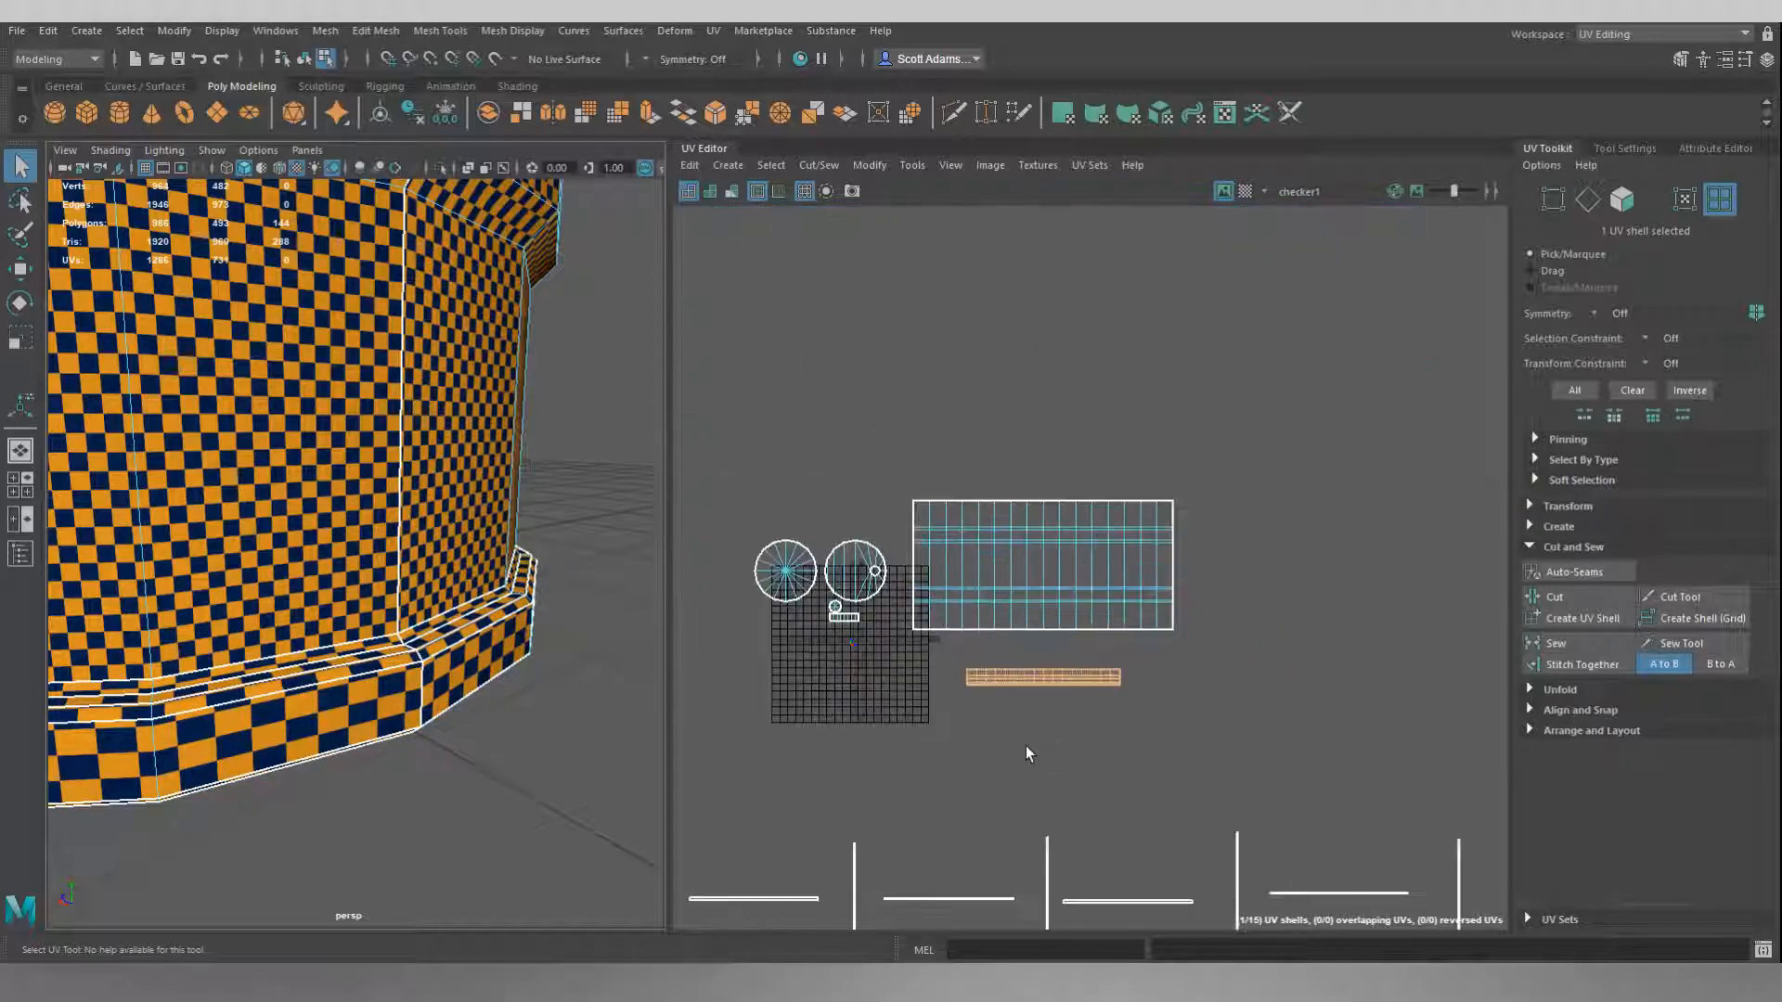
alt+middle_drag(999, 549, 1027, 501)
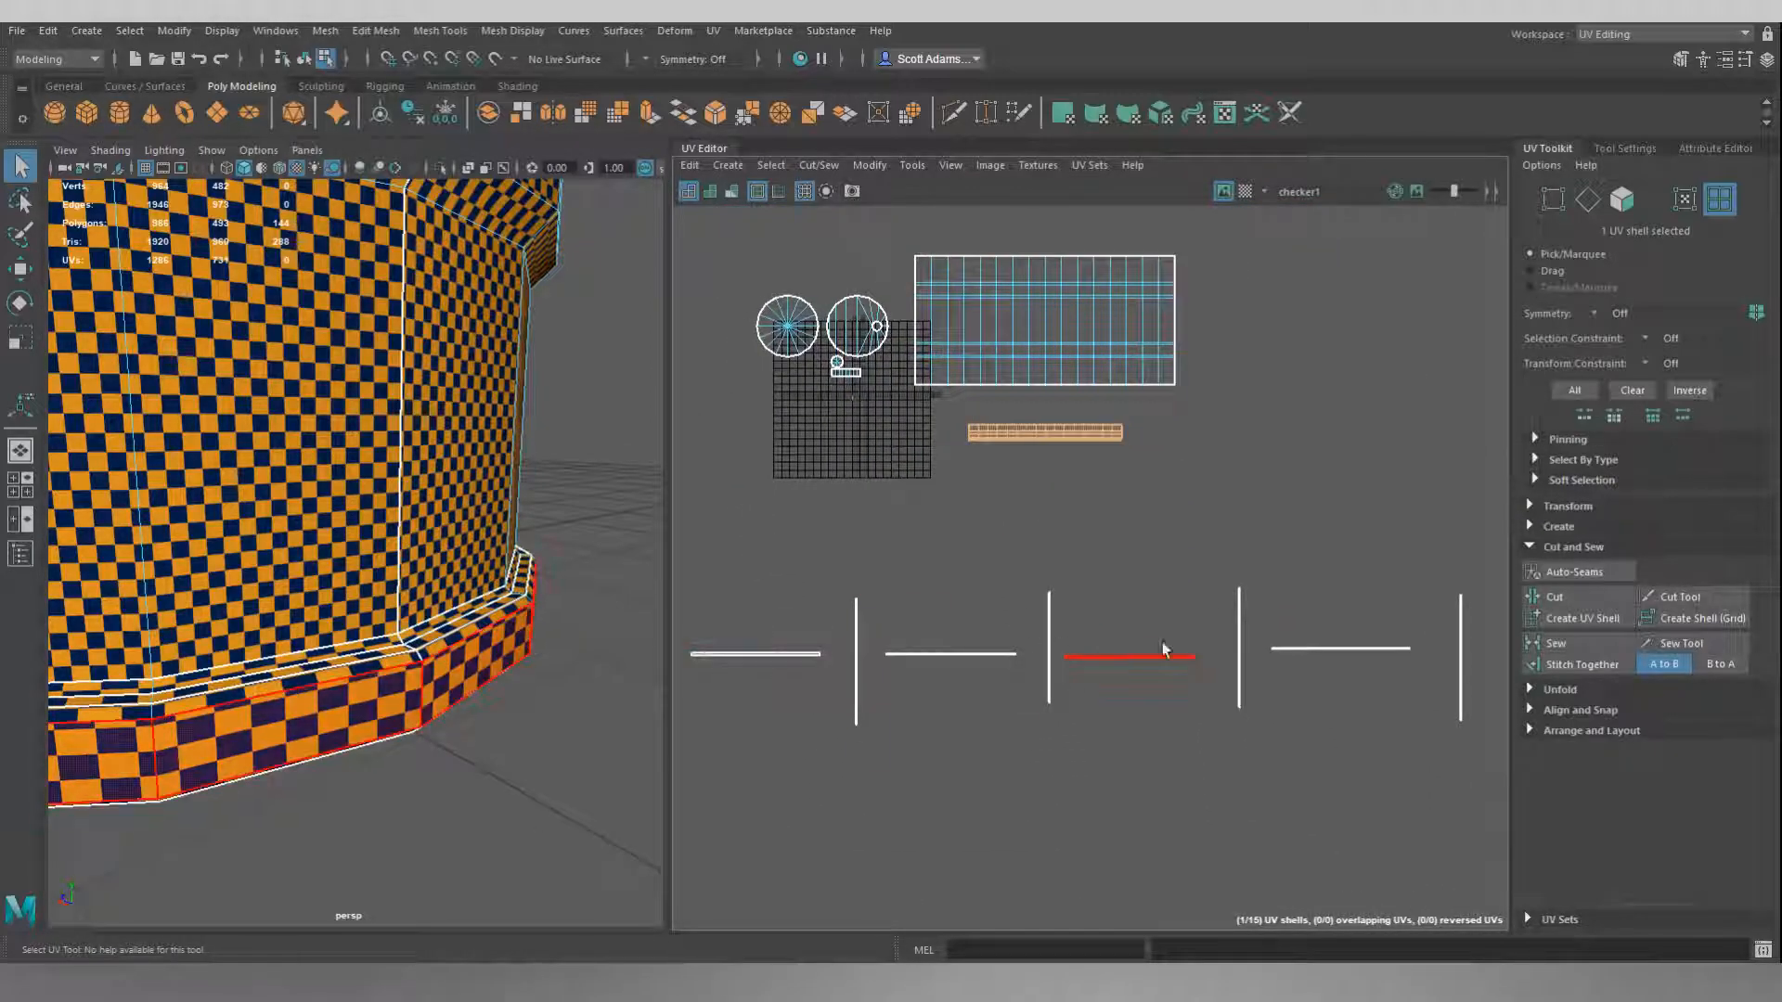
Pick the bottom rim's thin UV shells one by one to check which faces they cover, and clear the selection.
click(1003, 525)
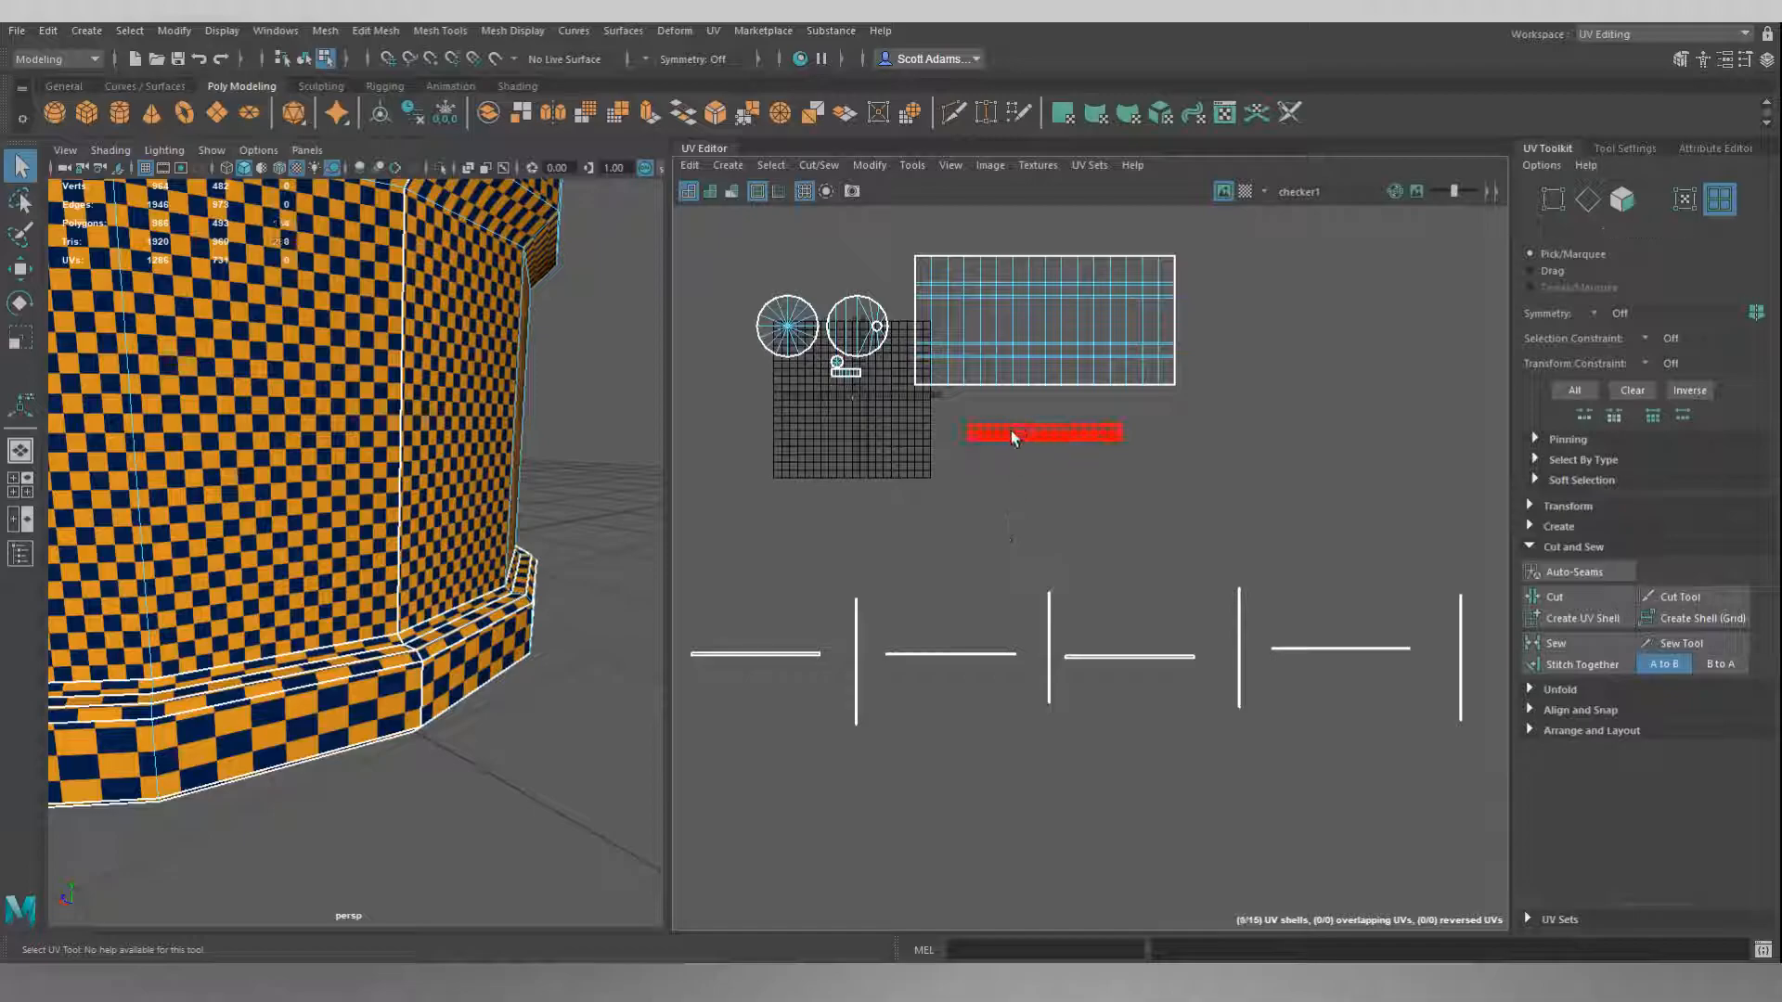
click(724, 656)
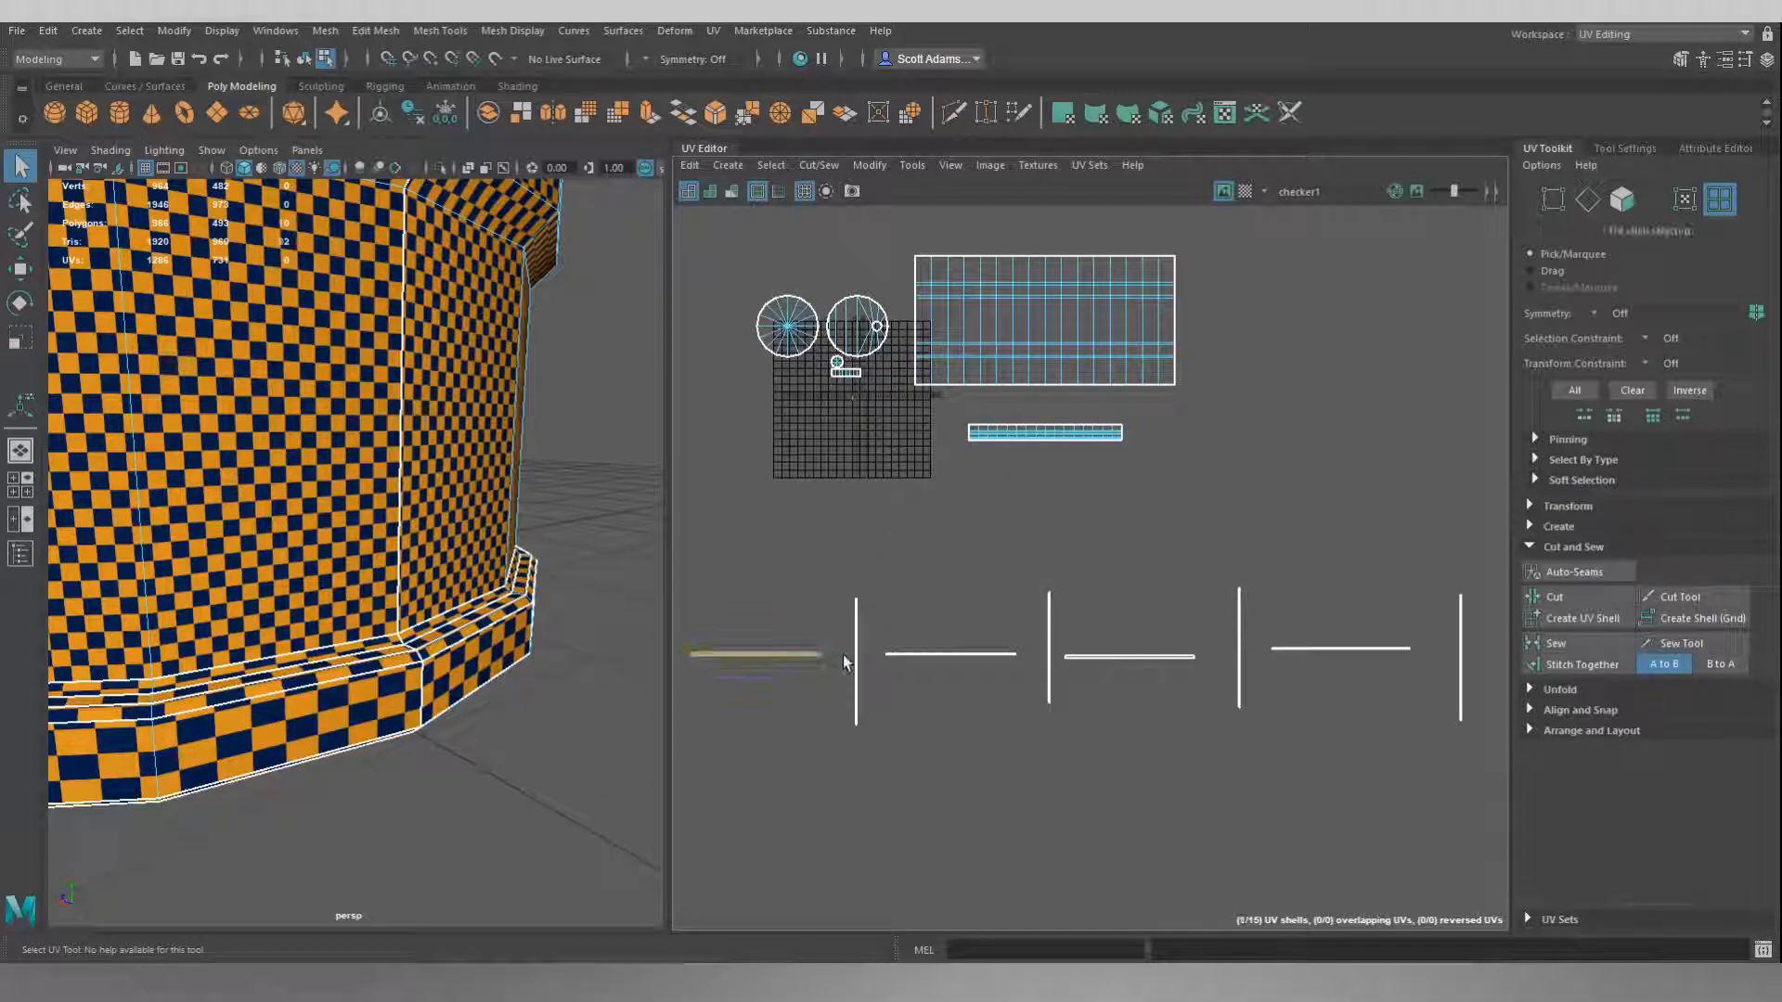
alt+middle_drag(1428, 702, 1372, 698)
scroll(1372, 698, down, 2)
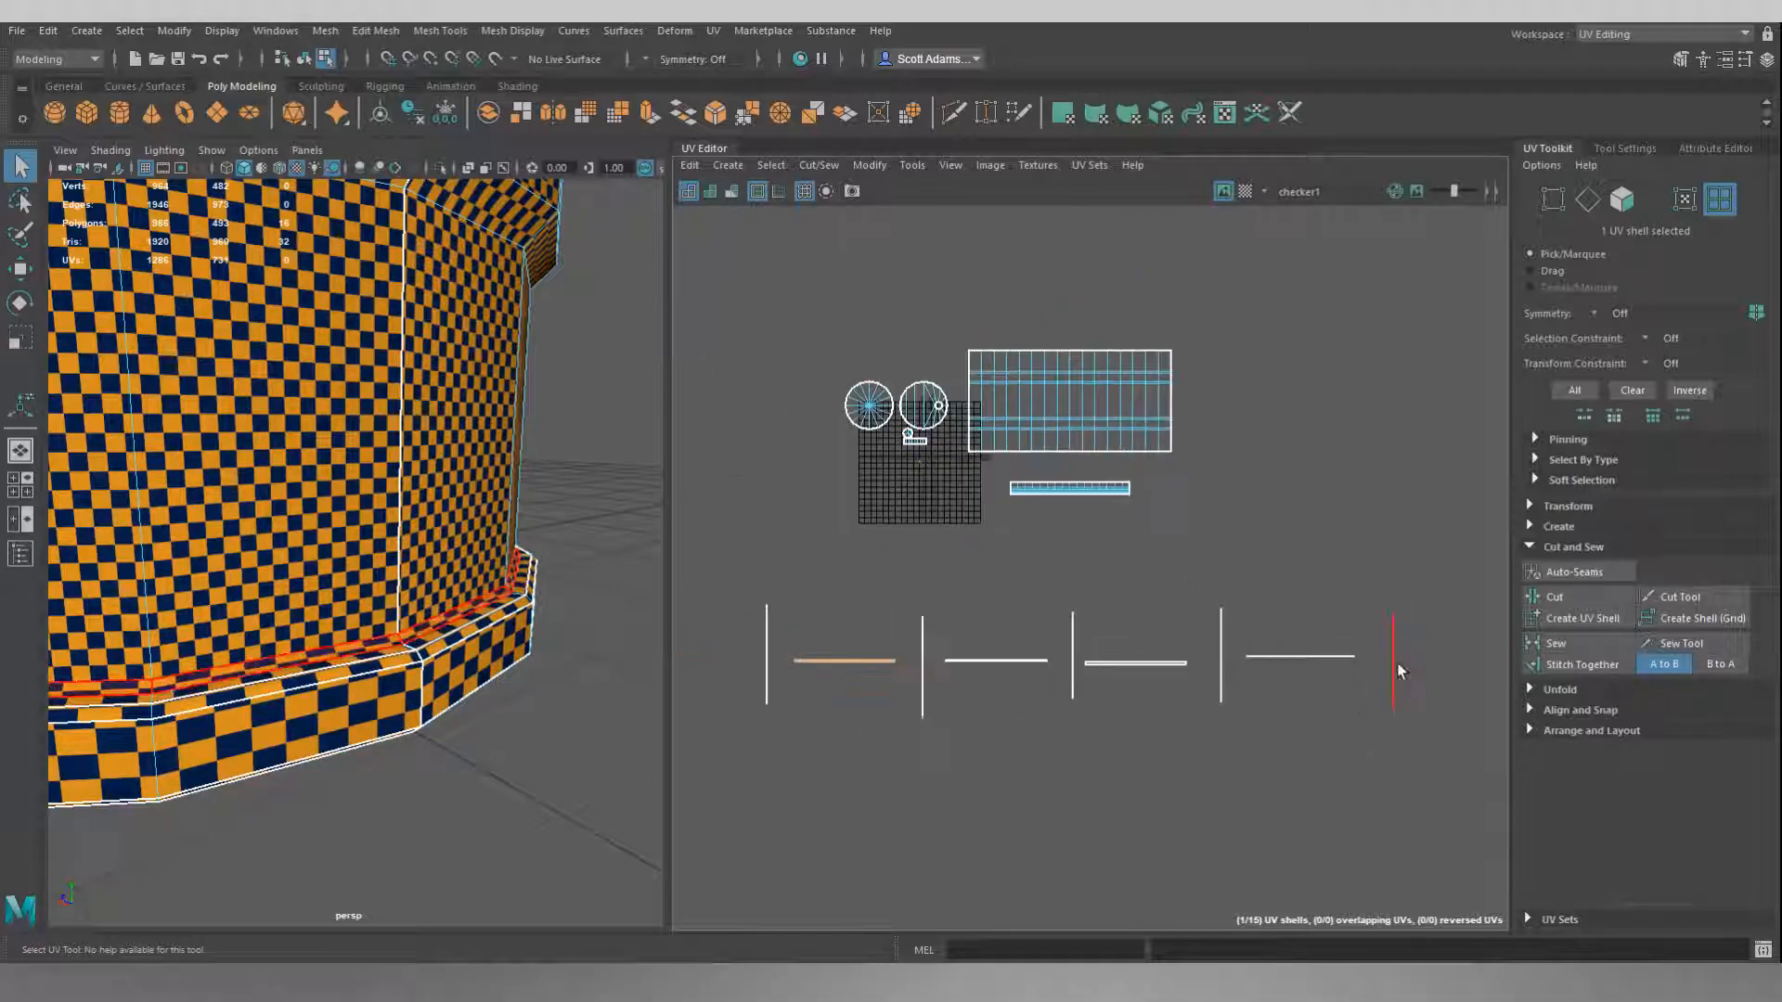
click(1316, 654)
click(1218, 656)
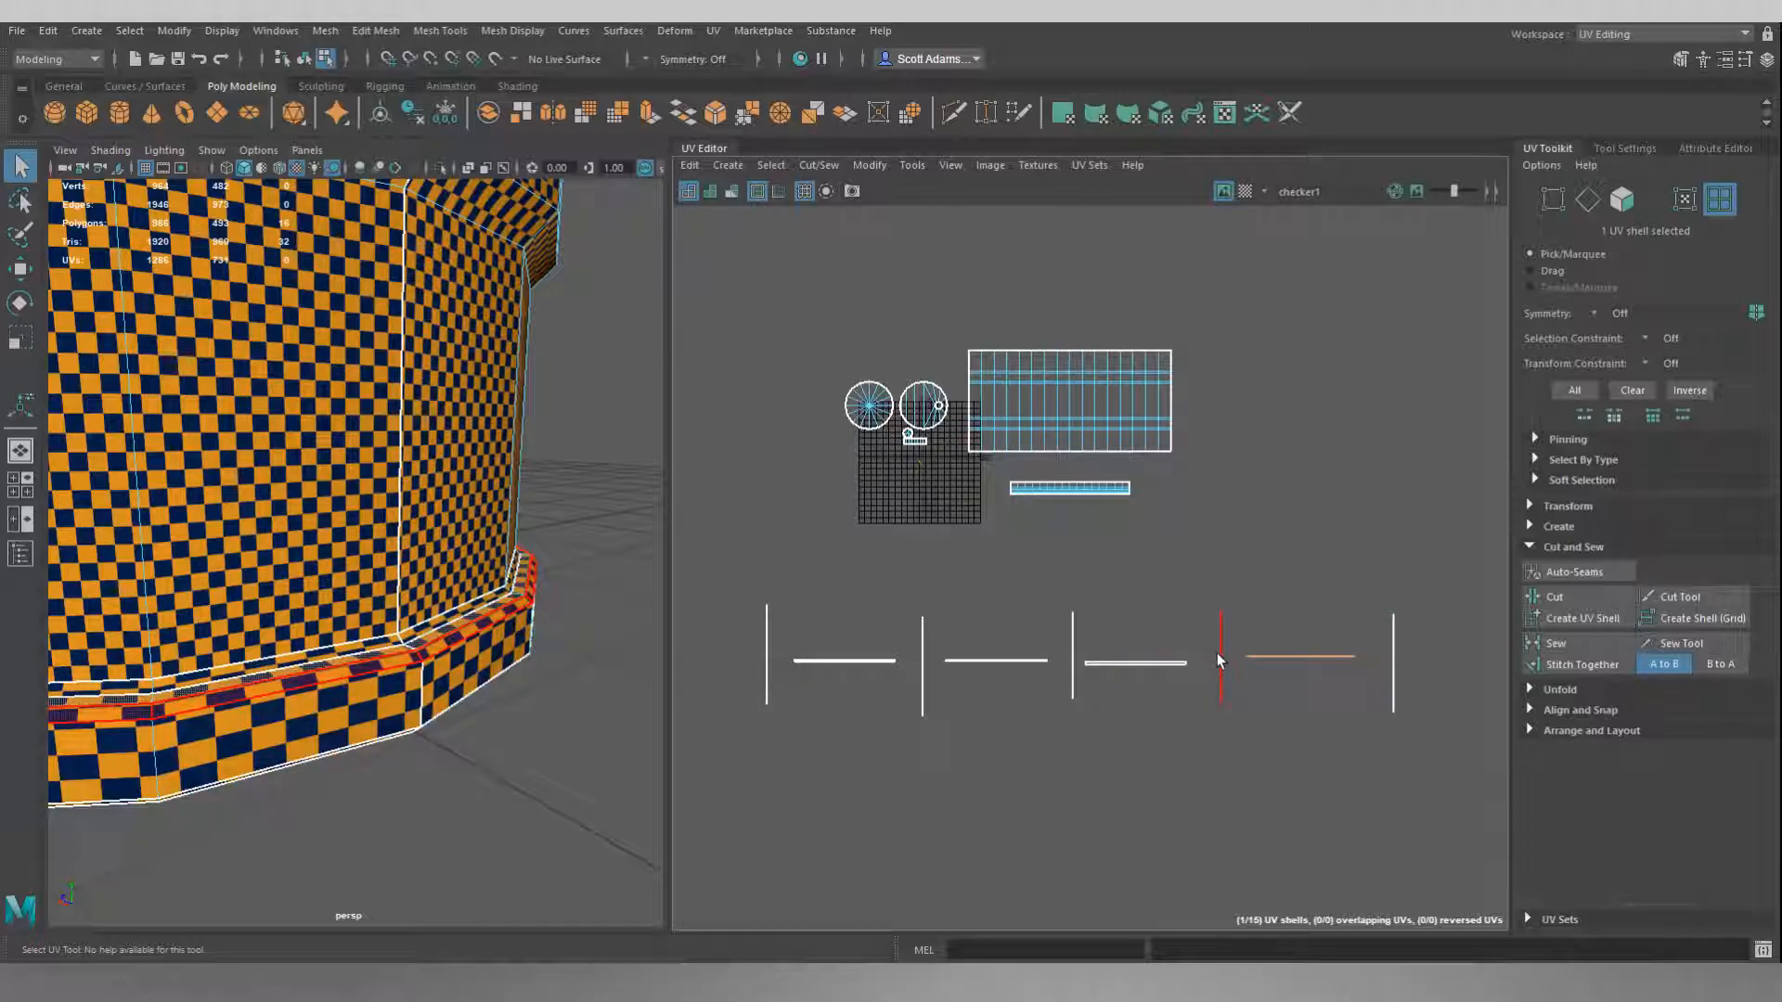
click(1161, 661)
click(1074, 657)
click(1015, 658)
click(1094, 666)
click(799, 718)
Switch to edge selection and select the seam edge loops along the upper side of the barrel's bottom rim.
right_drag(783, 542, 796, 492)
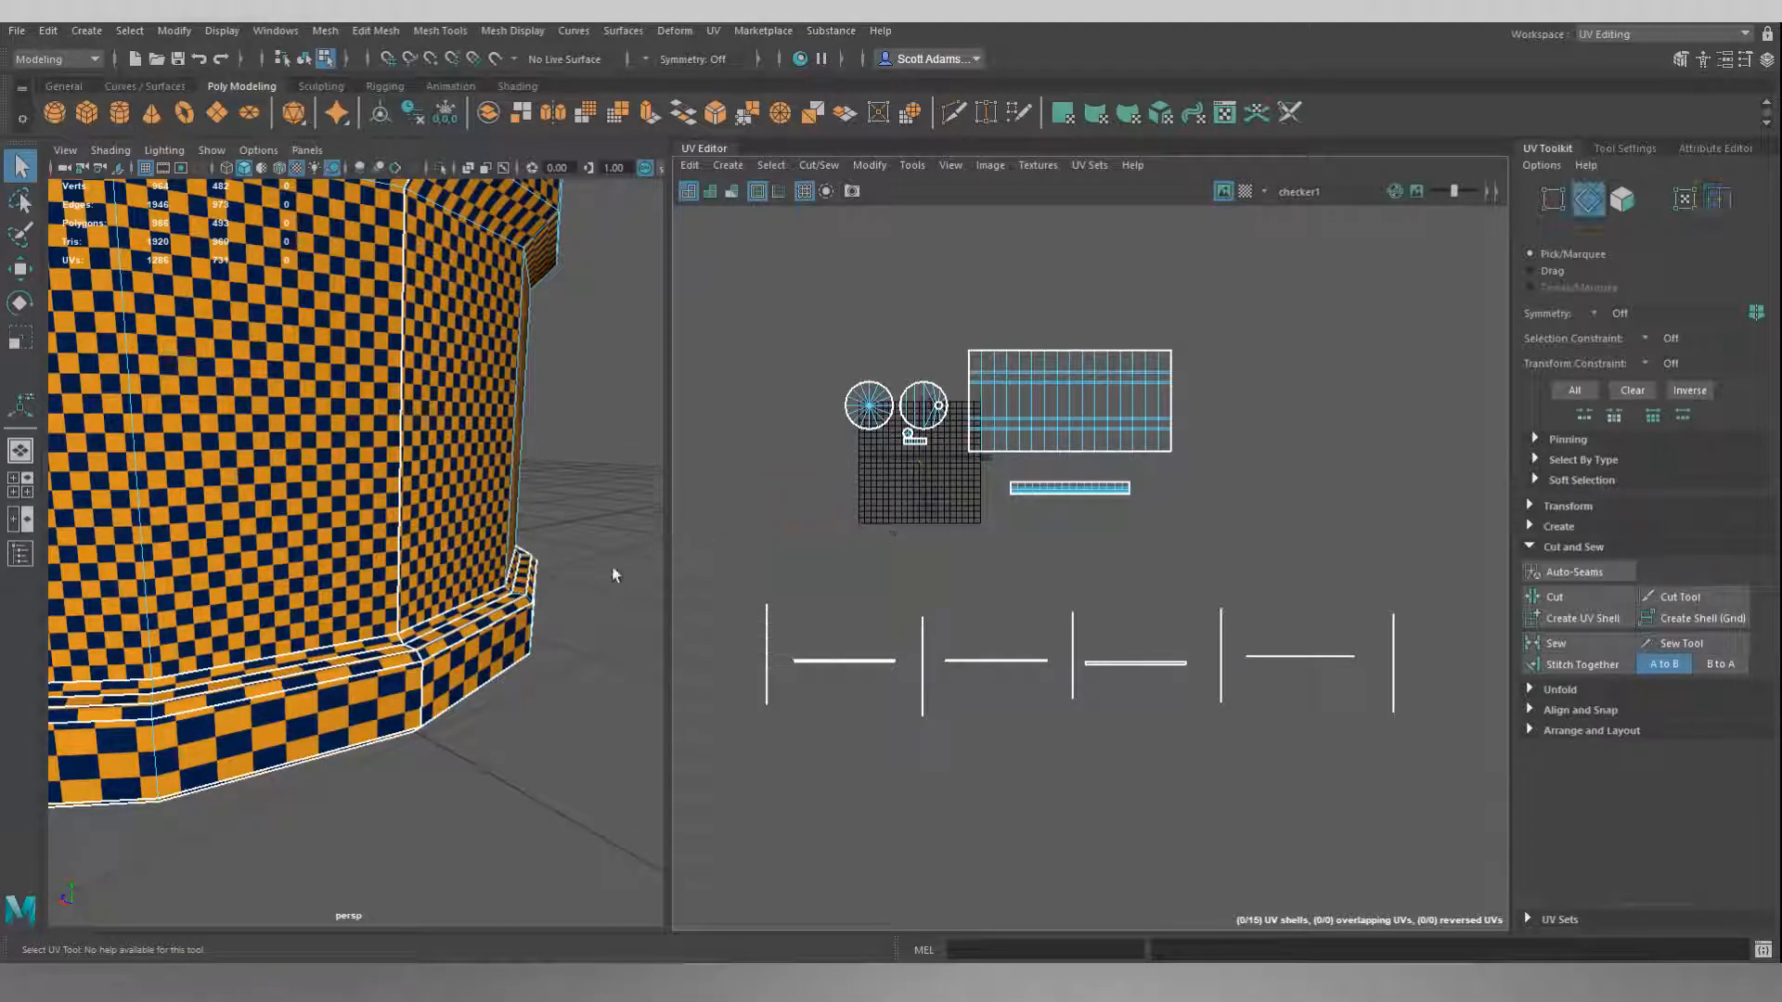
scroll(510, 625, down, 2)
alt+drag(501, 622, 340, 565)
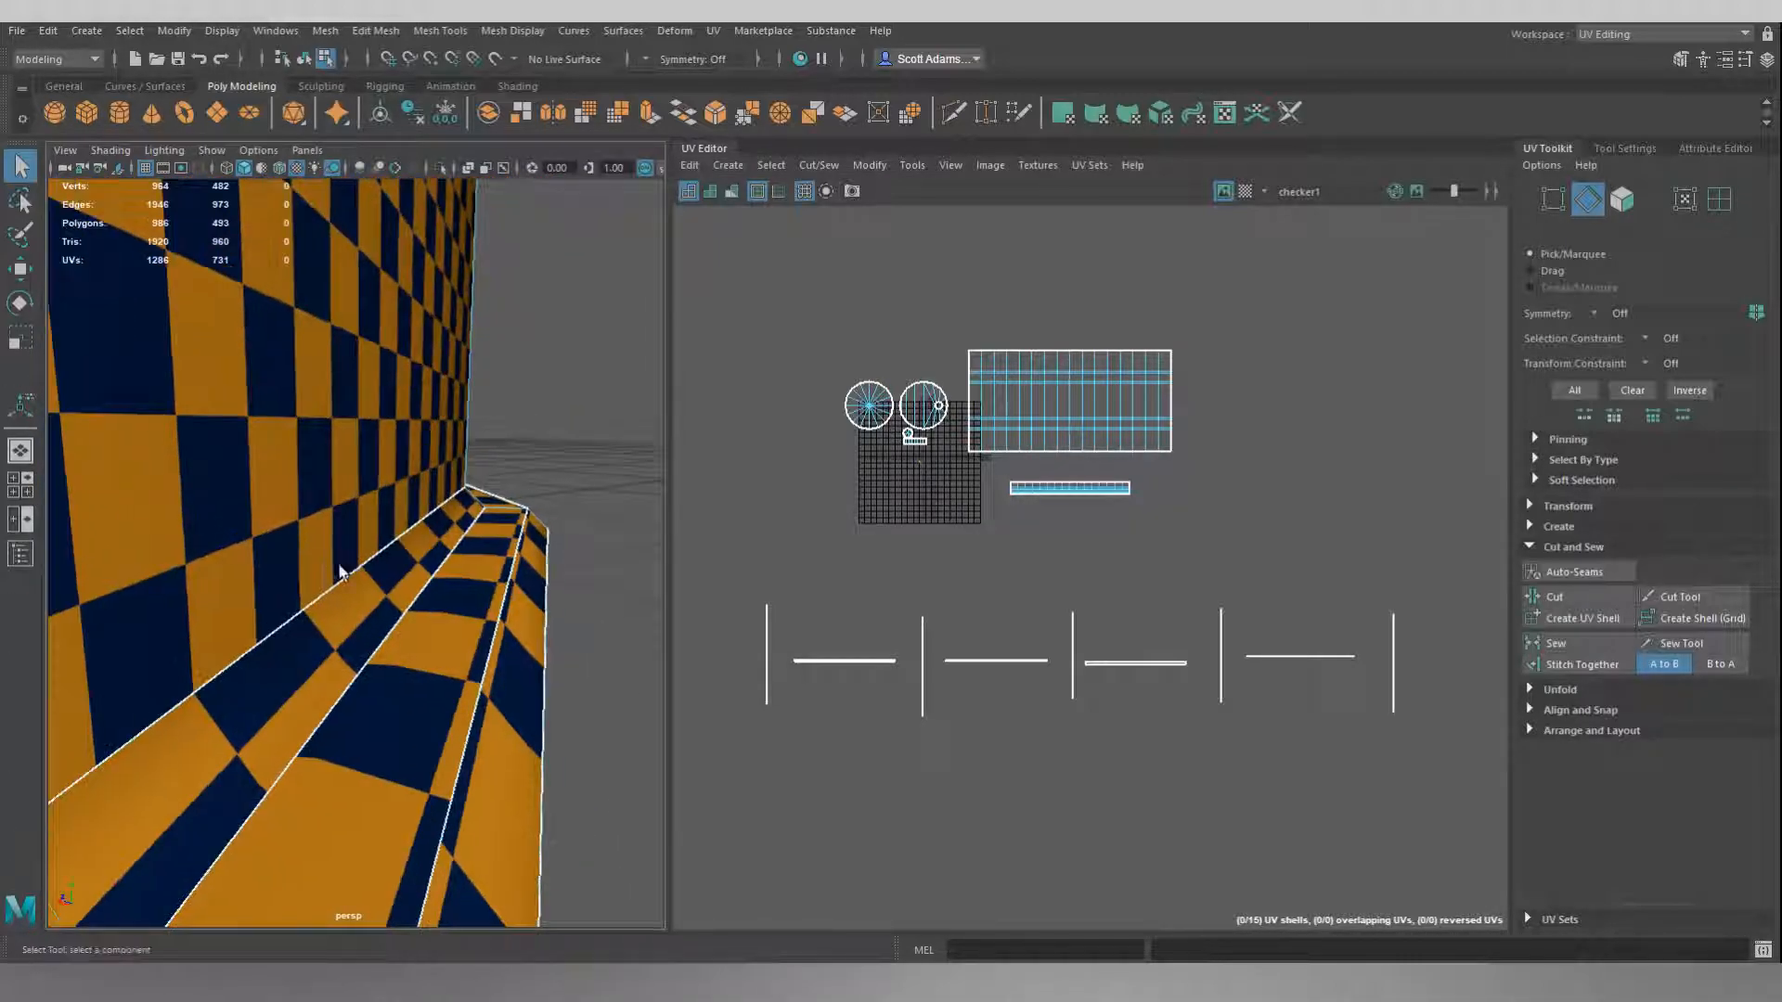
double_click(406, 612)
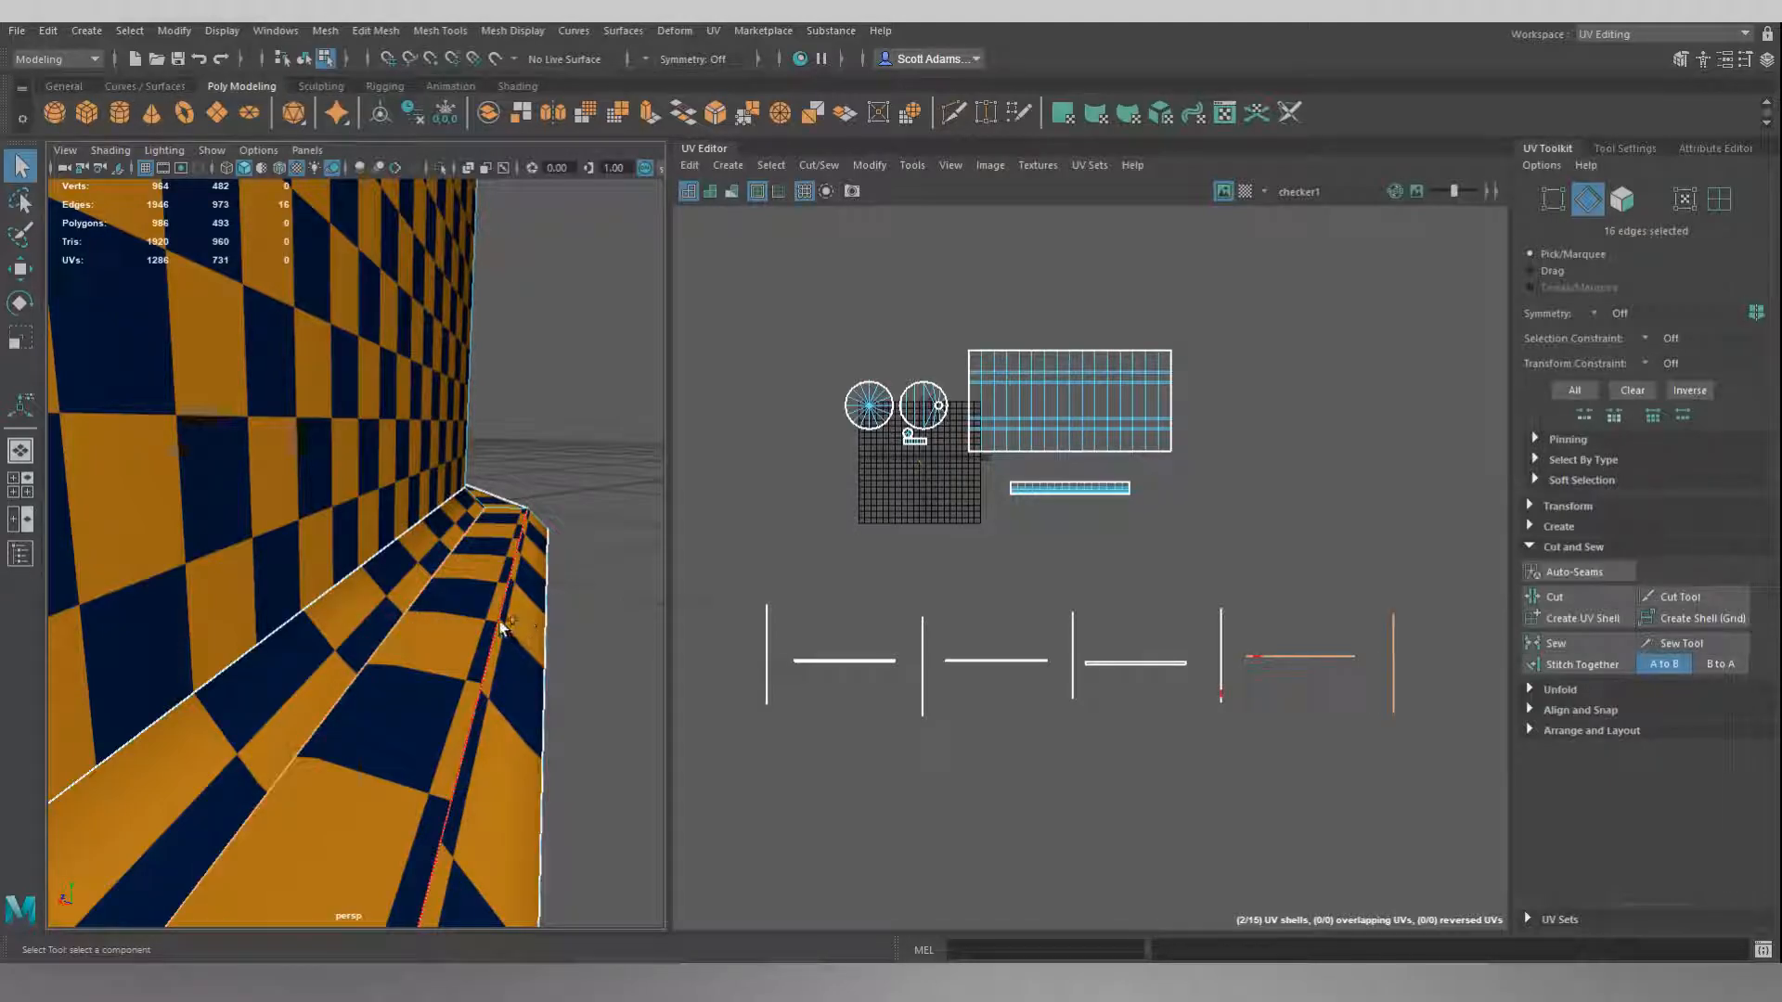
shift+double_click(542, 650)
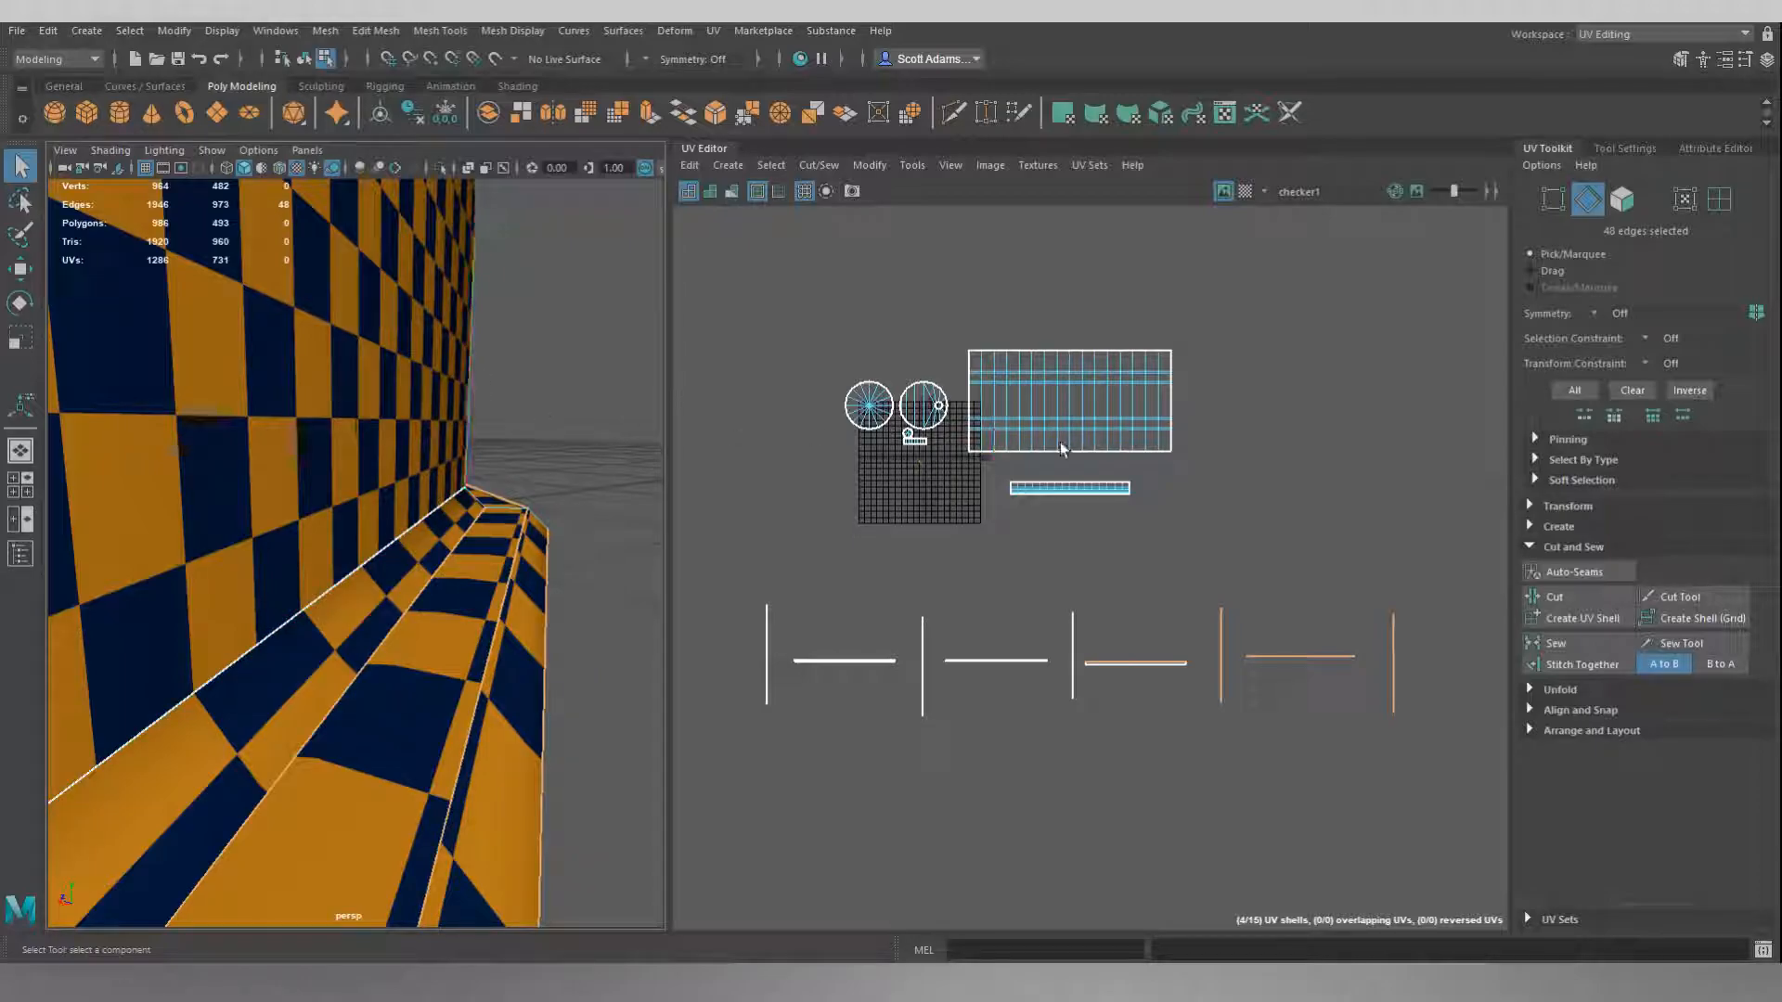
Add the remaining seam edge loops on the outside, underside and inner wall of the bottom rim to the selection.
alt+drag(634, 674, 354, 509)
shift+double_click(447, 528)
key(f)
alt+drag(470, 642, 497, 560)
shift+double_click(585, 371)
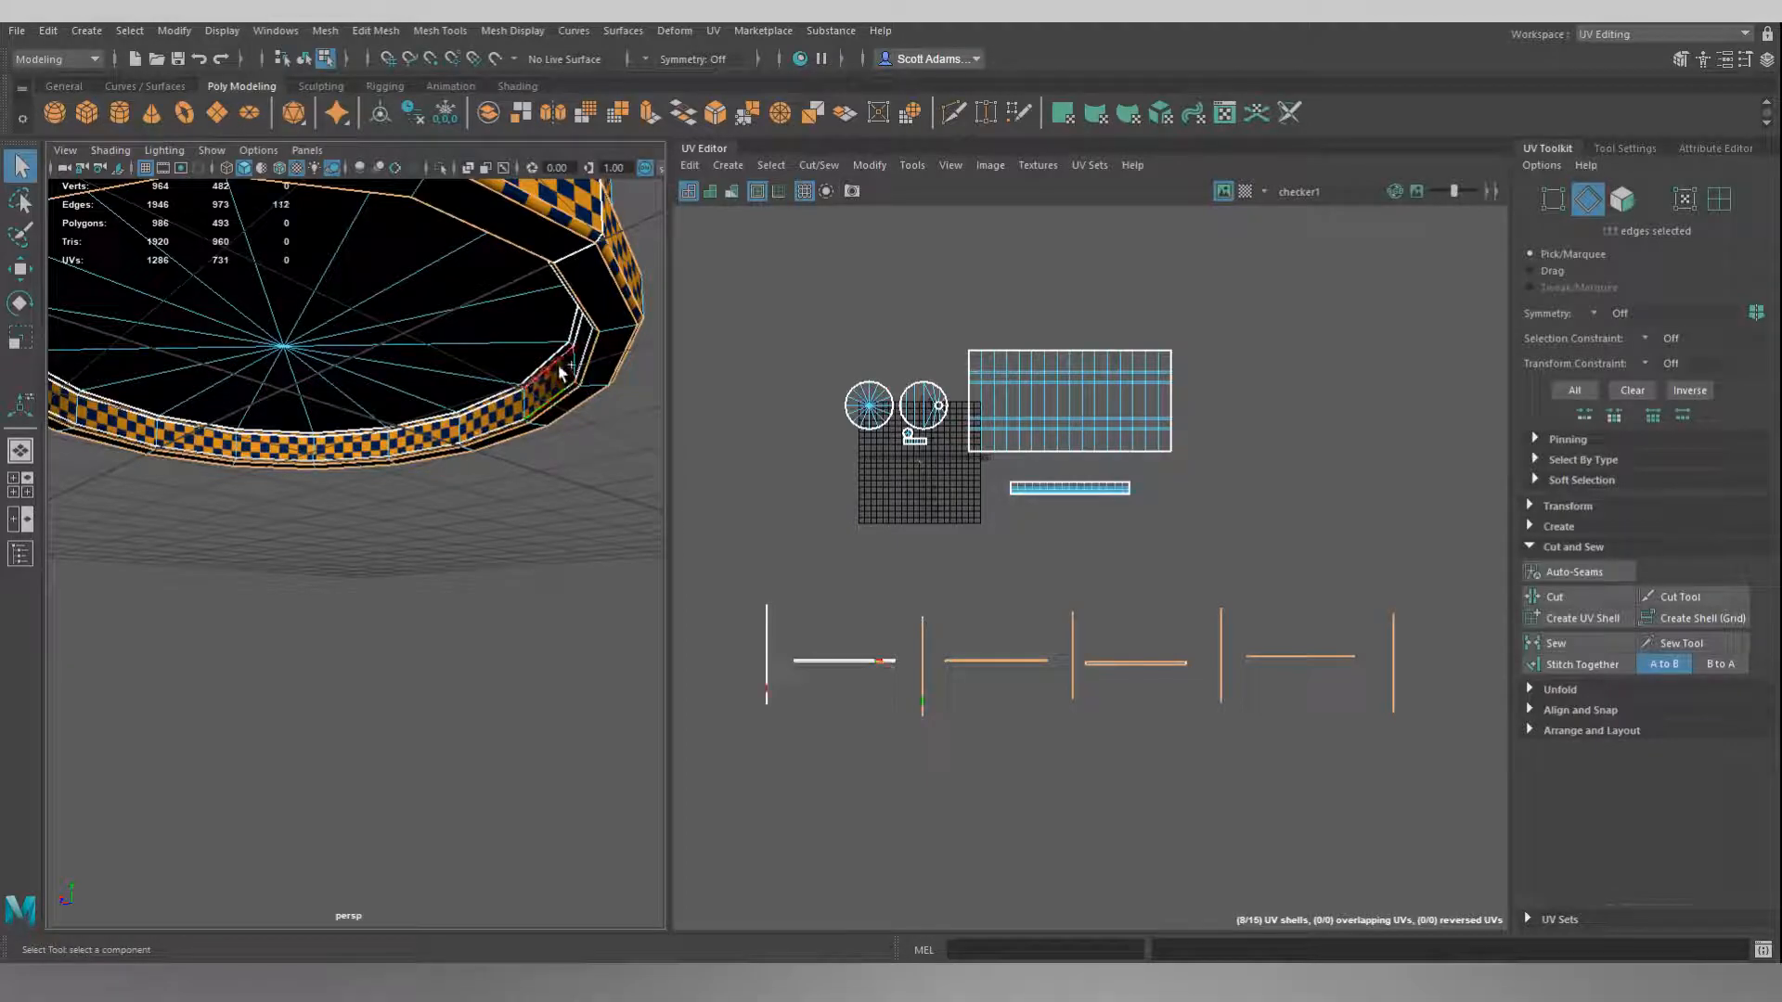
shift+double_click(560, 372)
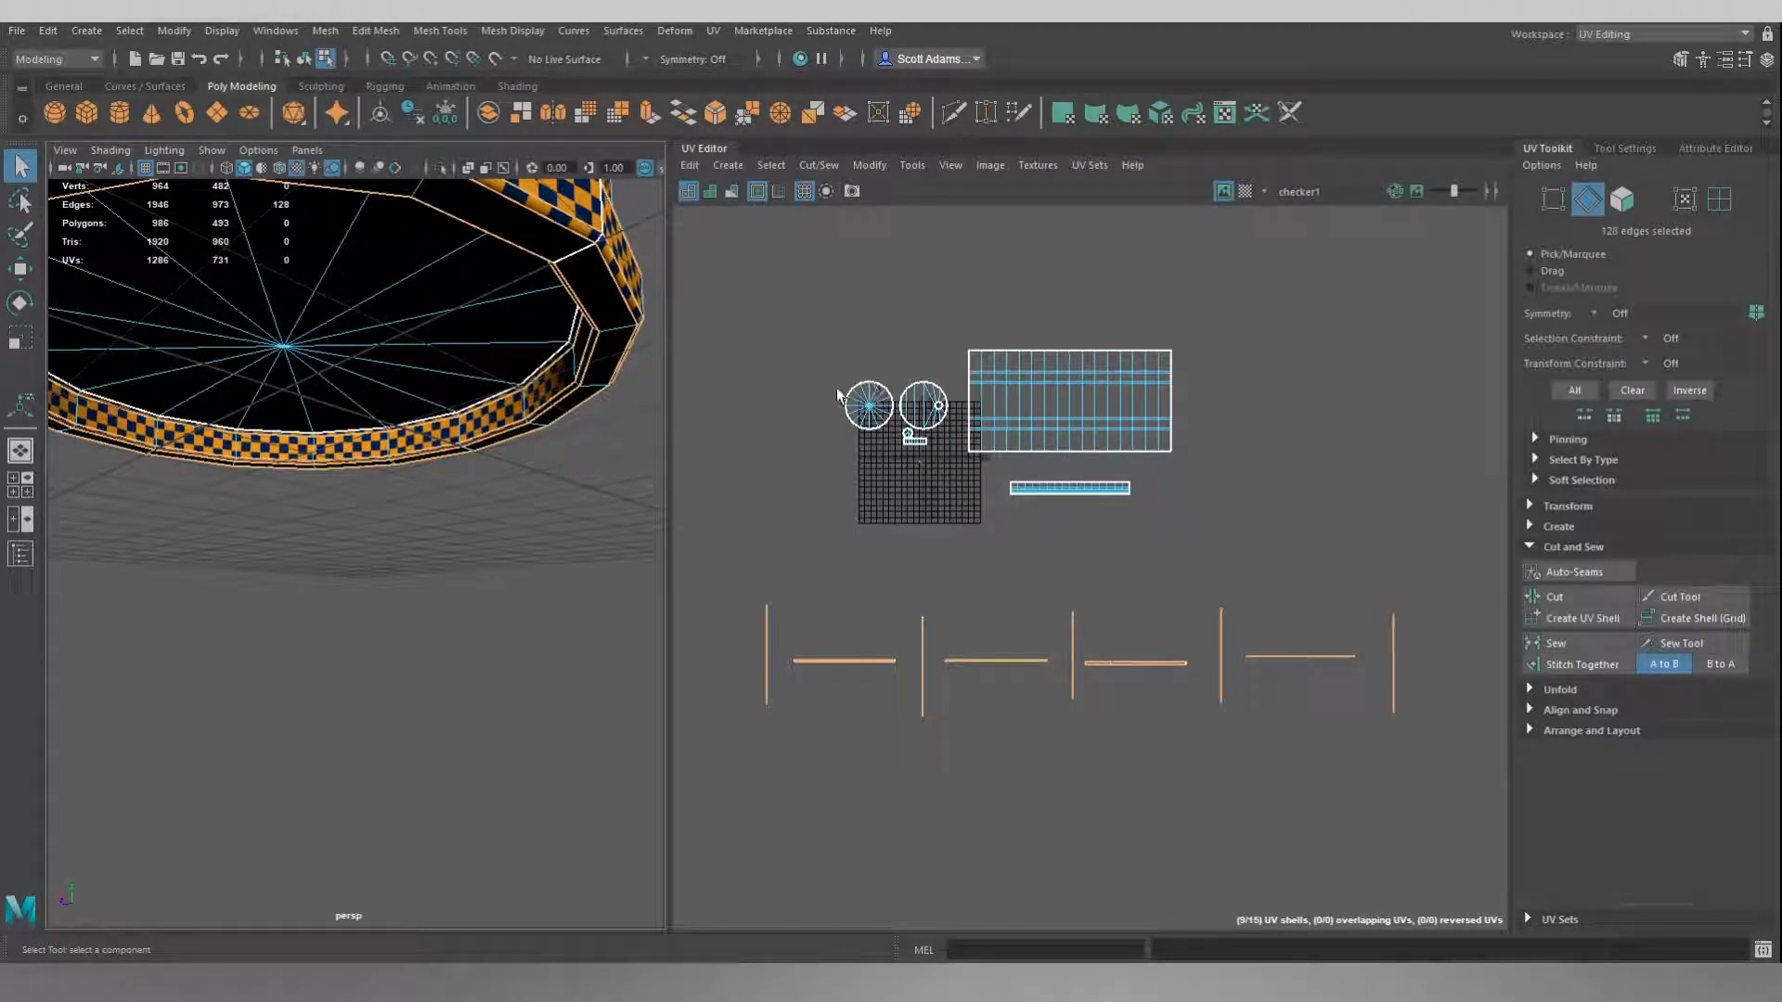
Stitch the bottom rim's strips together into one UV shell along the selected edge loops.
alt+drag(469, 518, 609, 485)
alt+drag(436, 609, 576, 367)
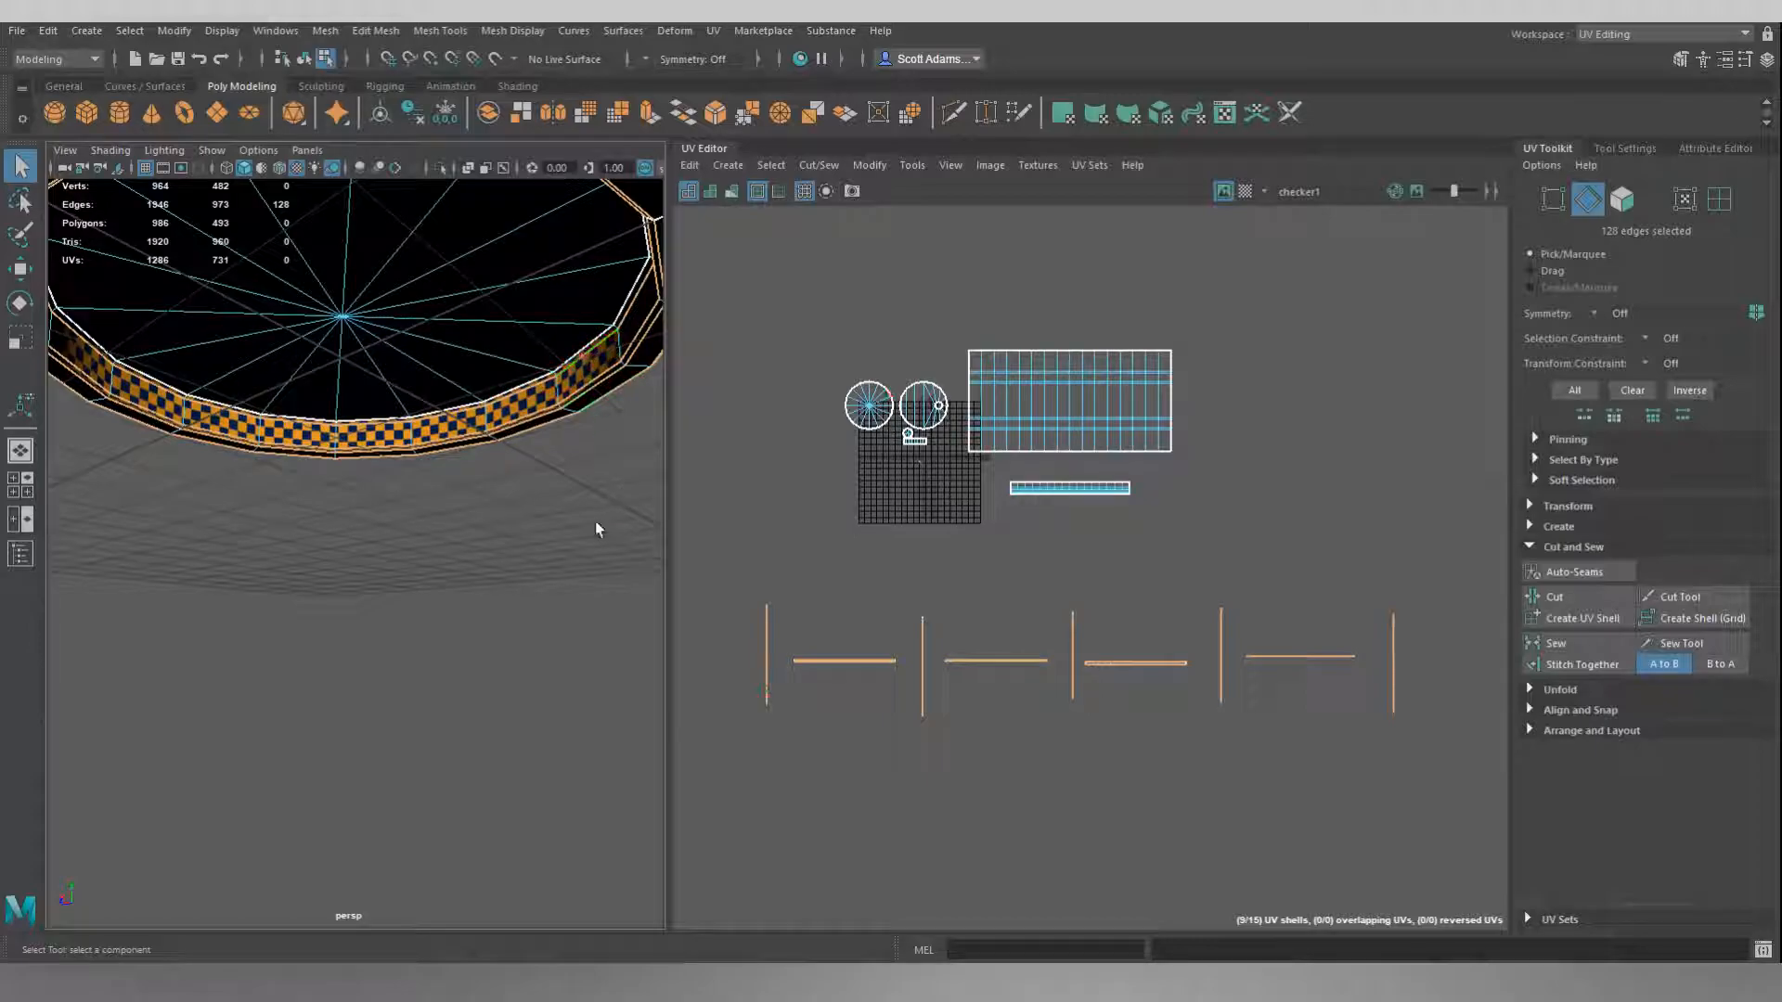
alt+drag(597, 526, 569, 545)
alt+drag(620, 475, 601, 501)
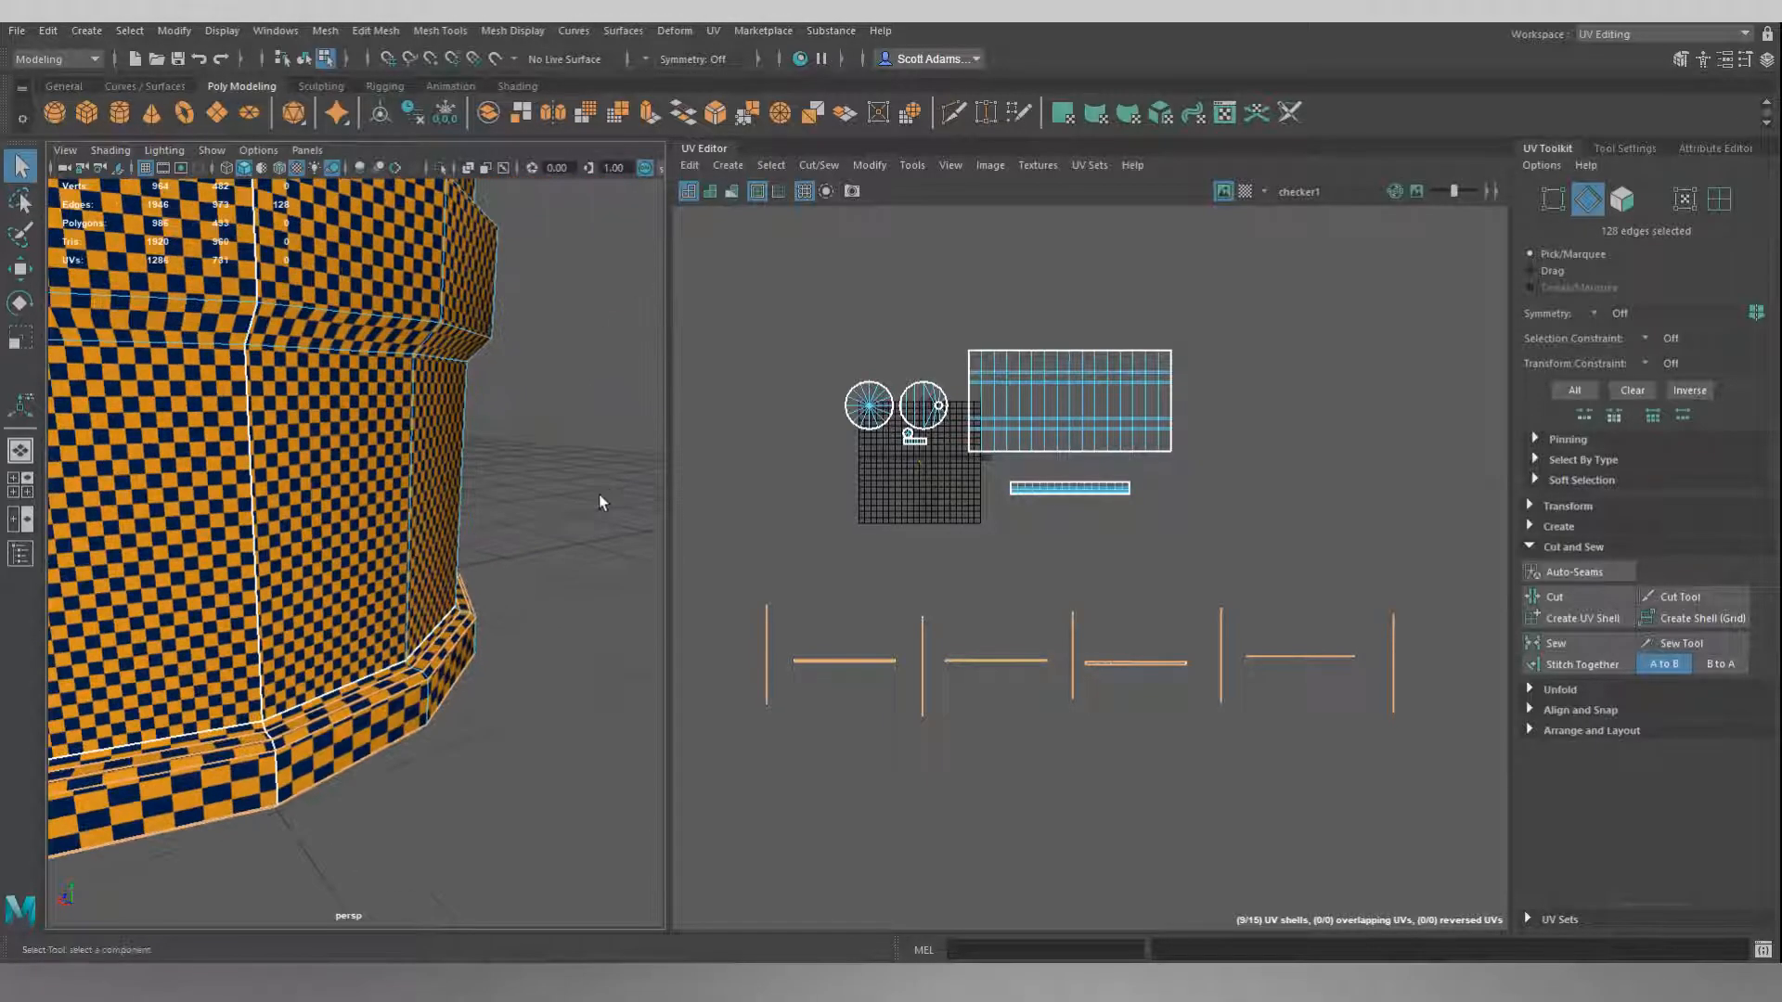
click(1585, 665)
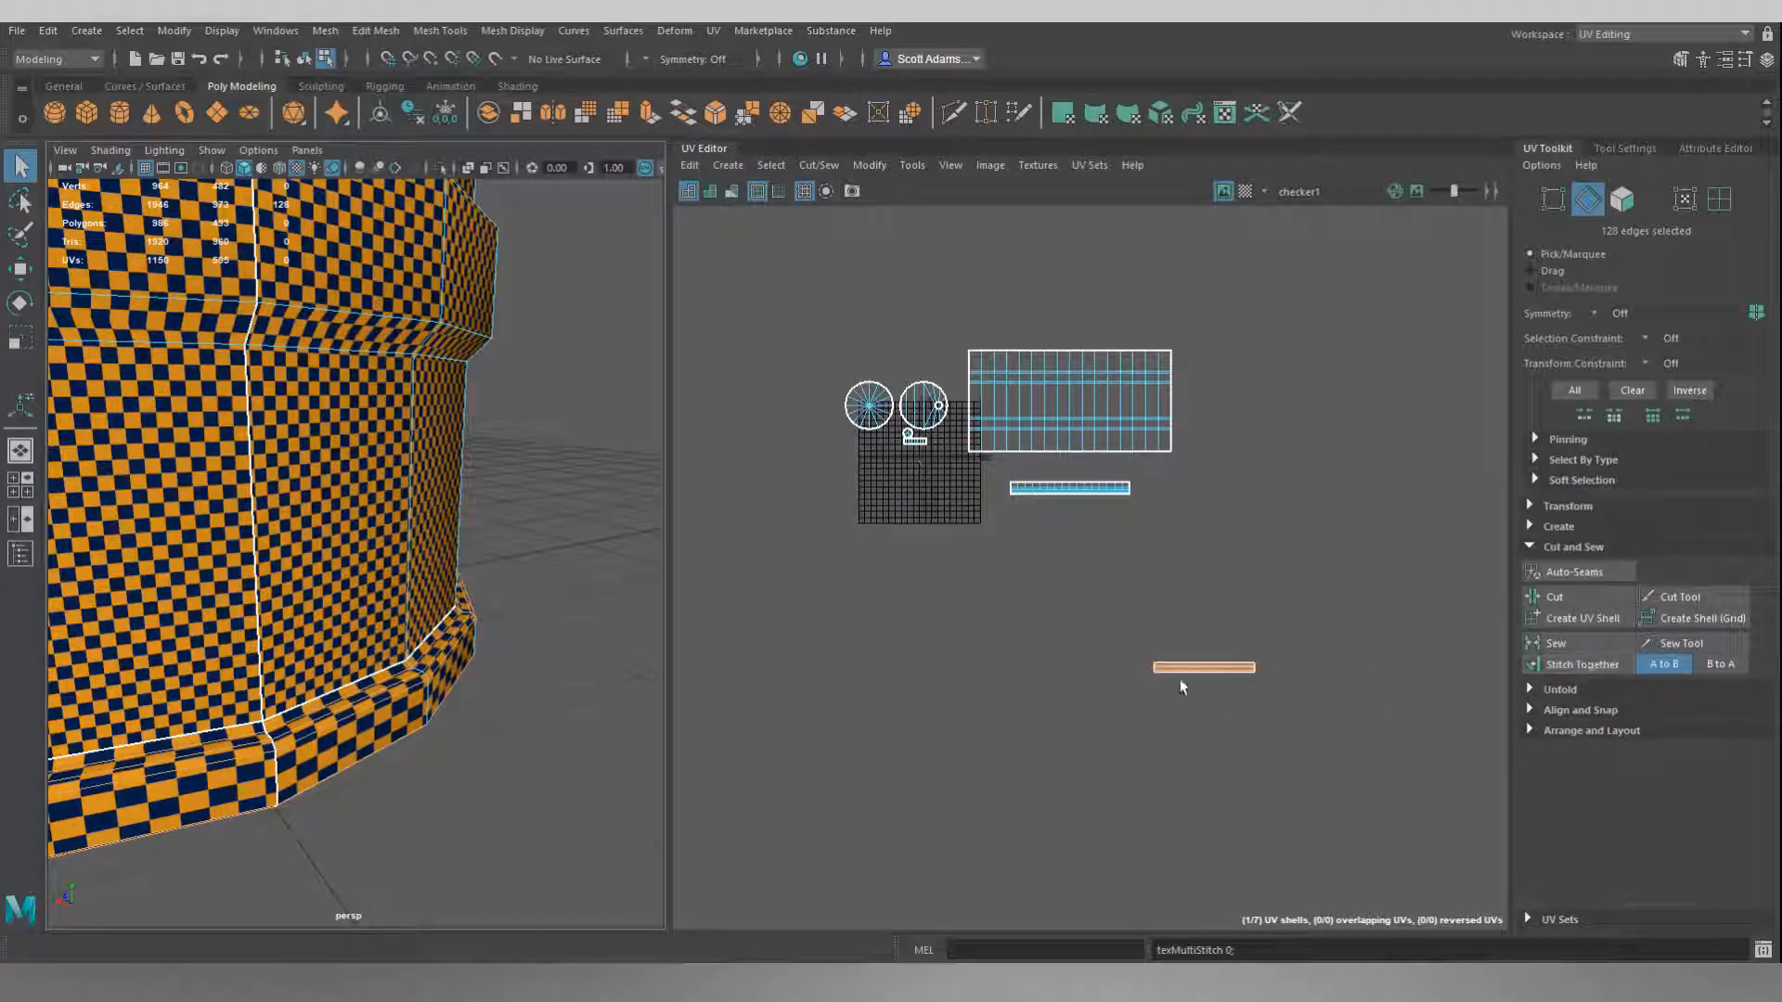
Select the stitched bottom rim UV shell and move it just below the other rim strip under the barrel body's shell.
scroll(1223, 676, up, 5)
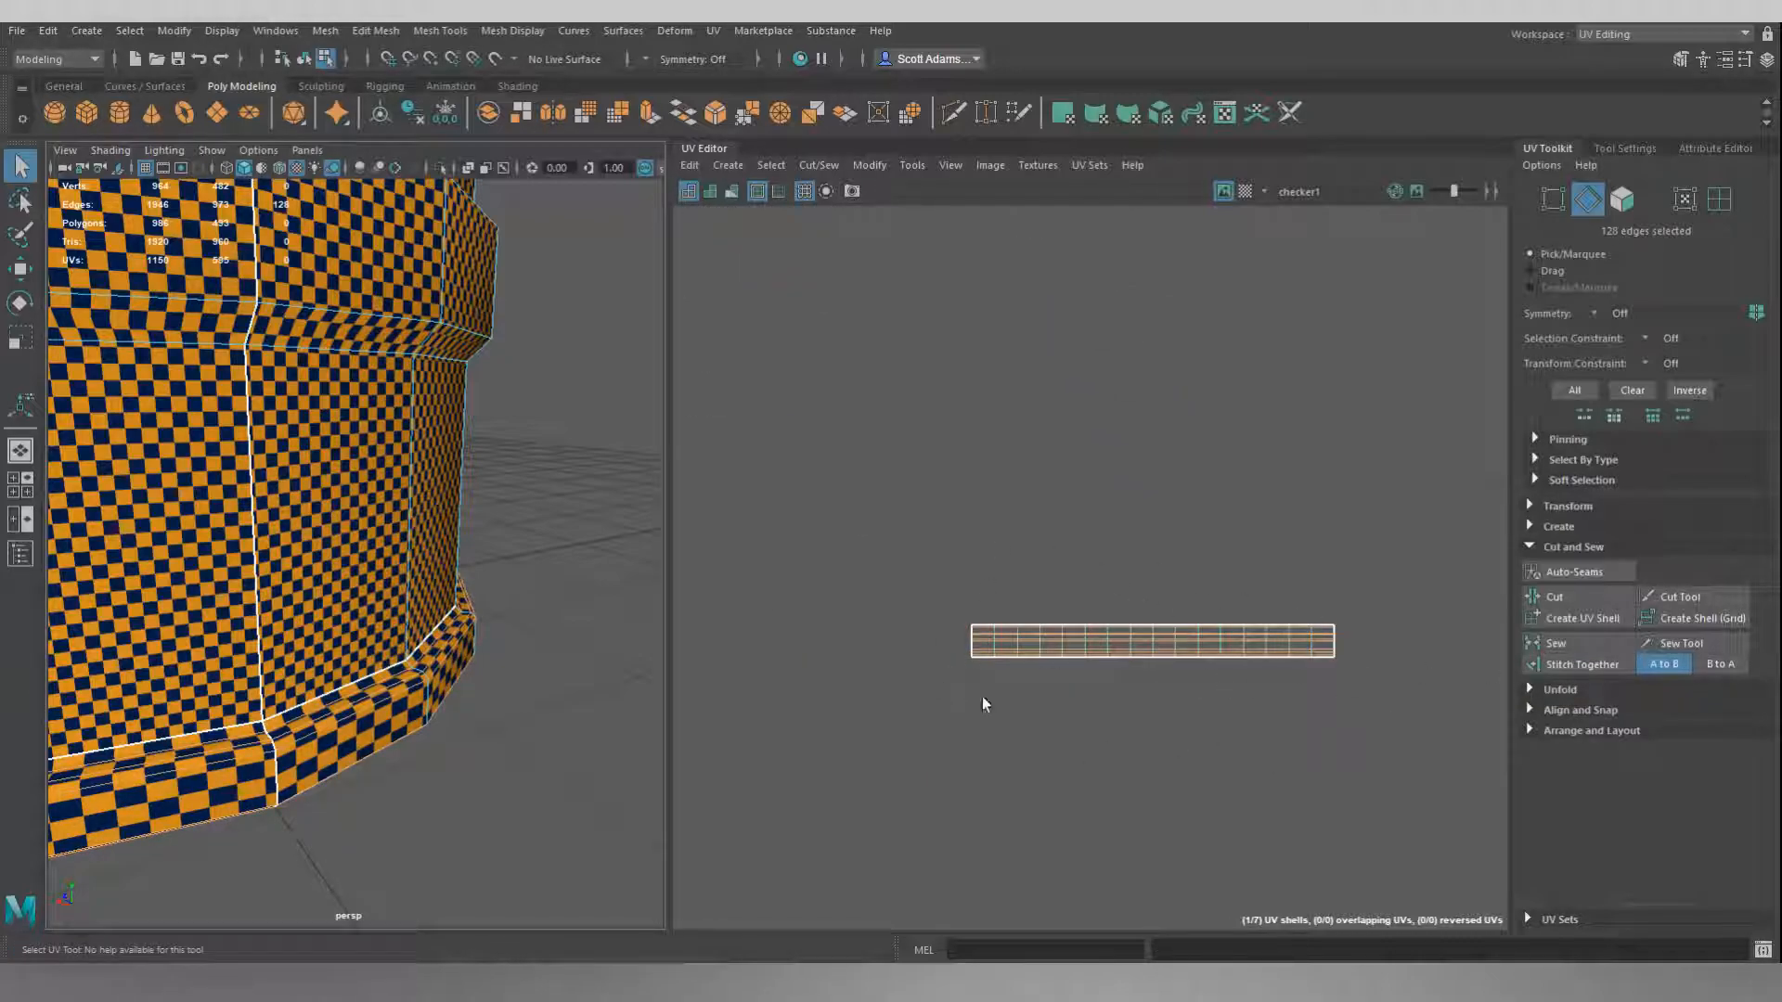
scroll(980, 573, down, 3)
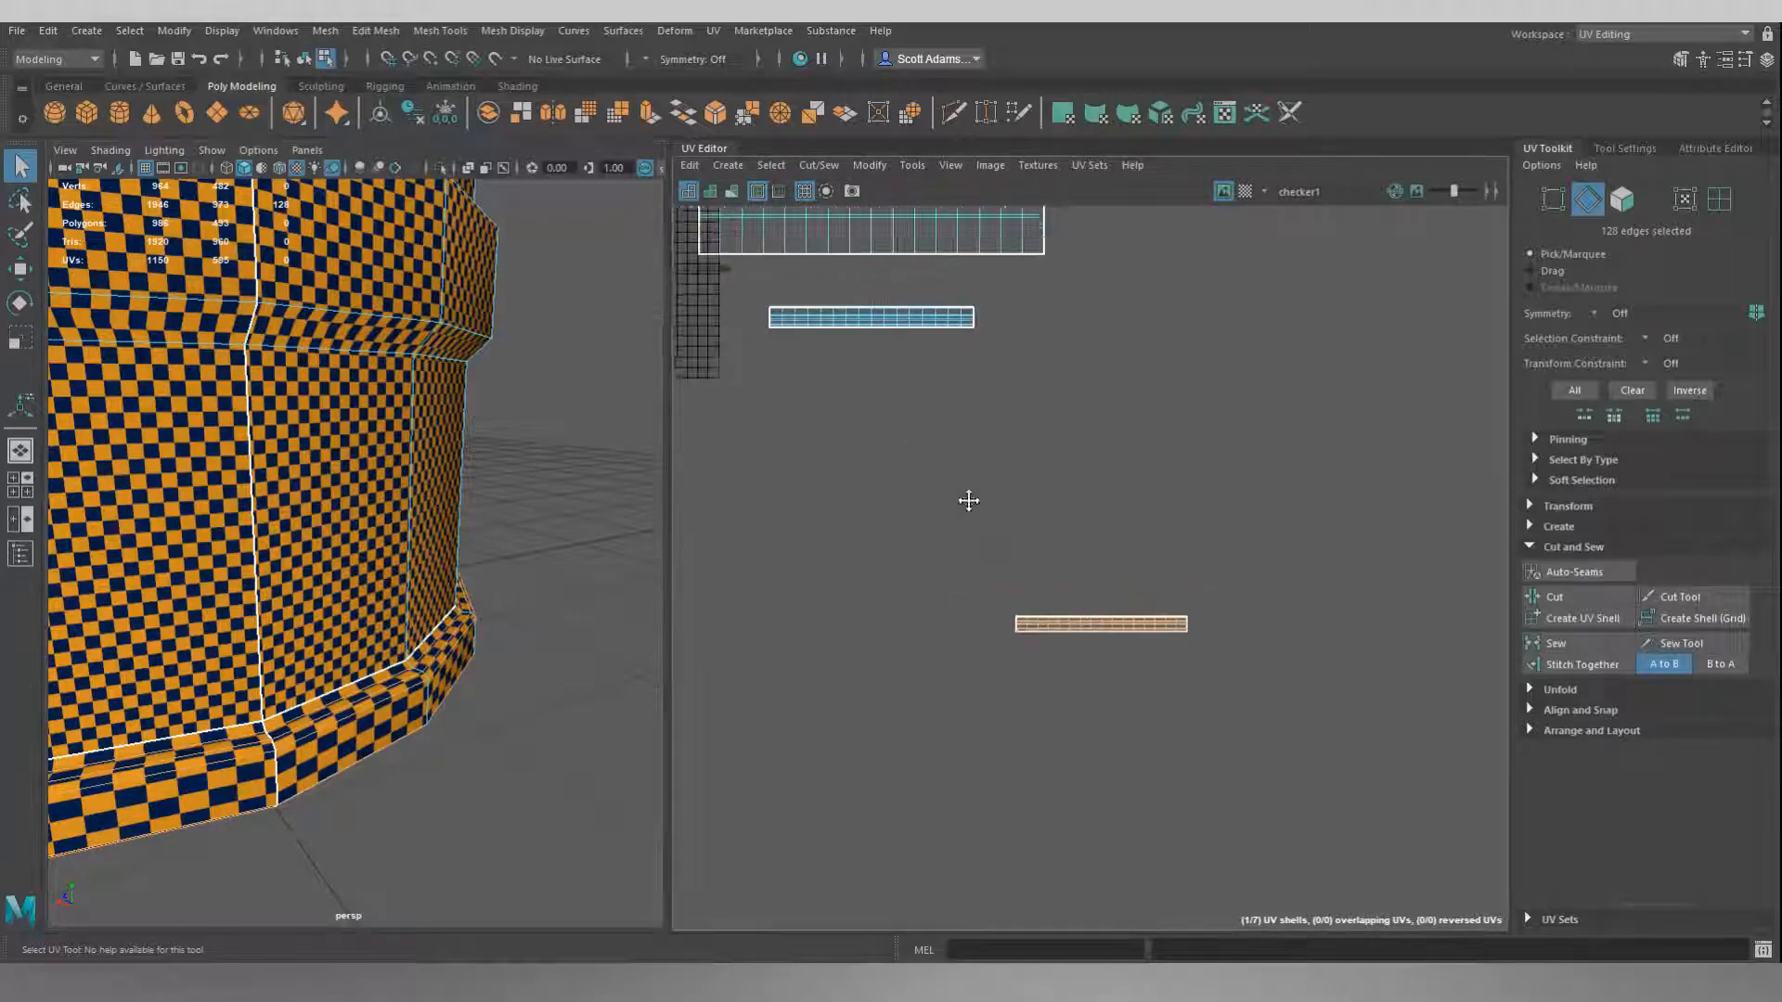
alt+middle_drag(955, 485, 1122, 581)
right_click(1127, 492)
right_drag(1126, 492, 1046, 464)
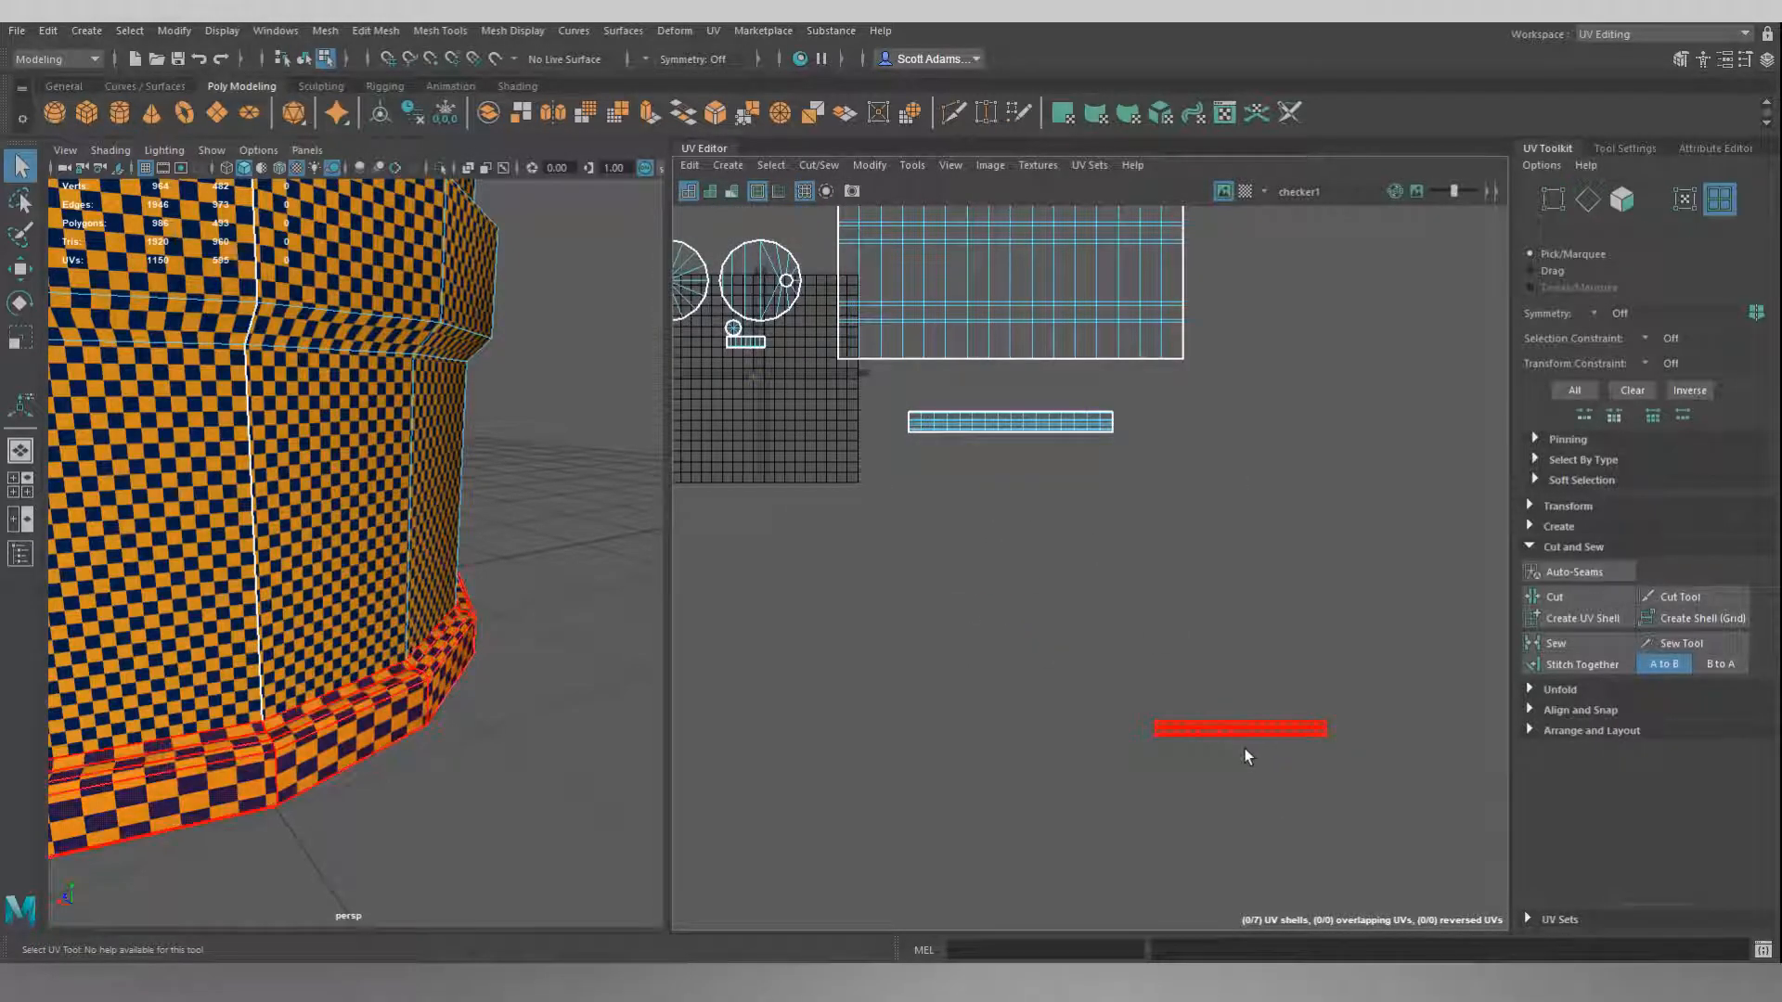
click(1245, 742)
key(w)
drag(1242, 733, 1006, 478)
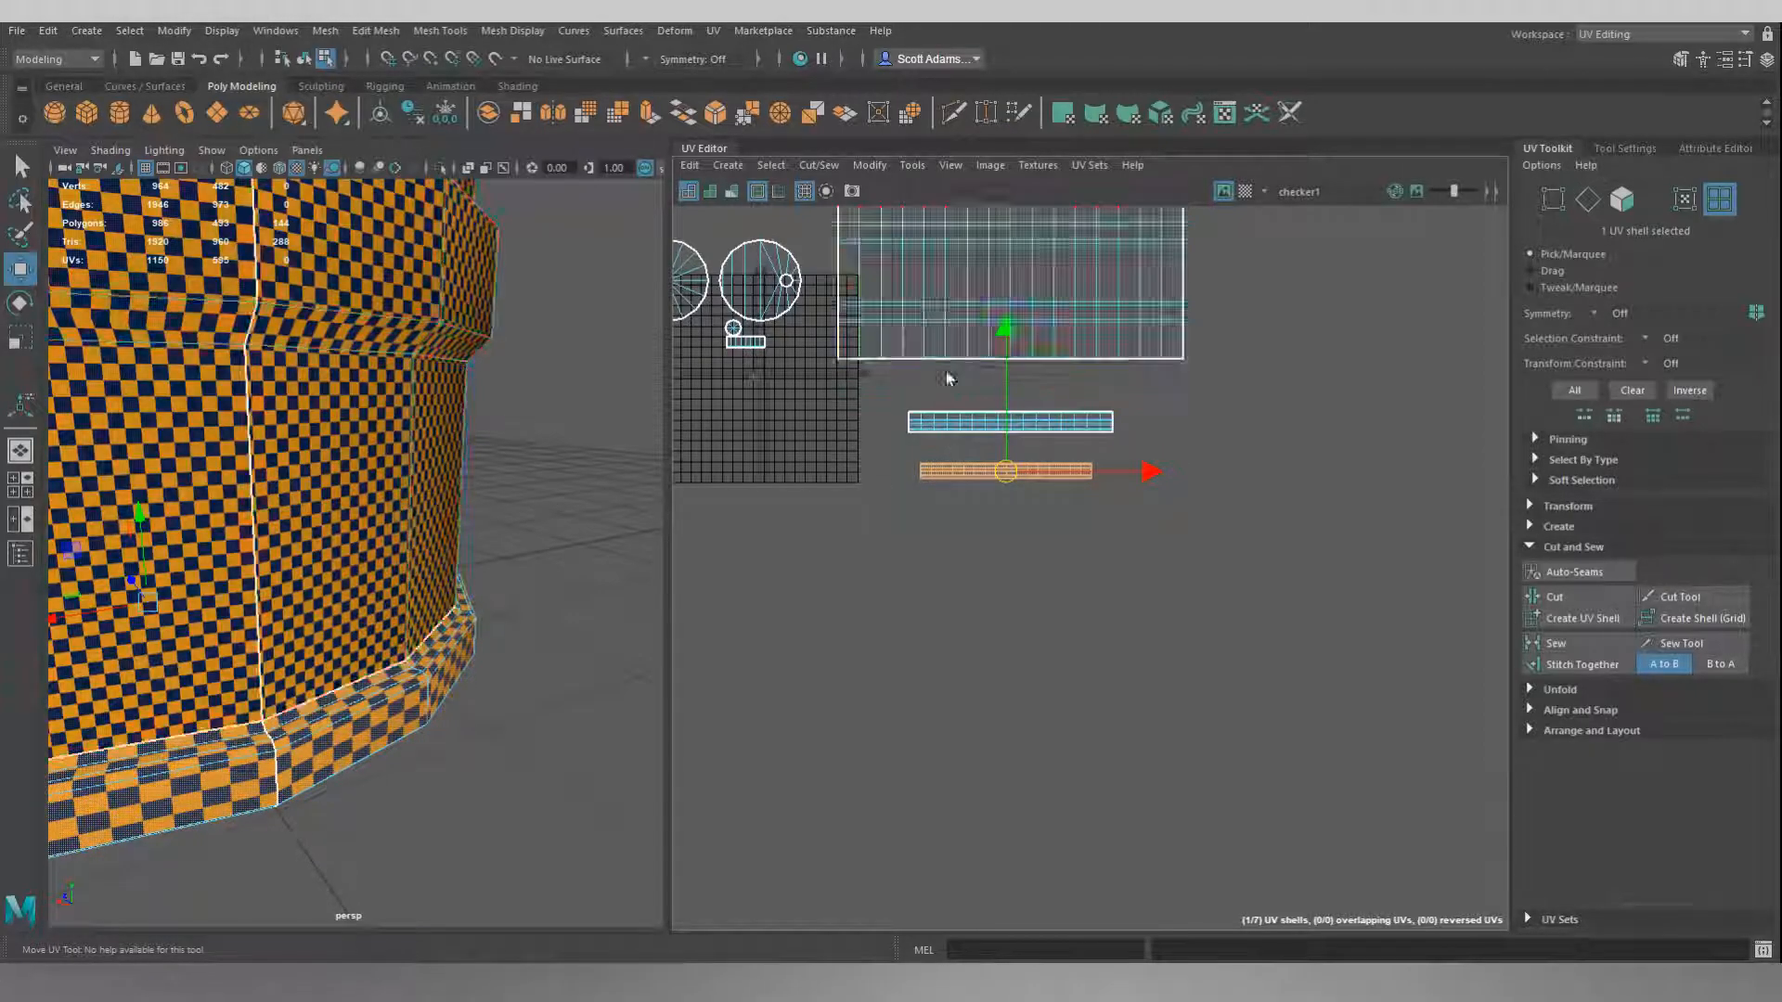
Scale the top rim's UV strip up to about the body shell's width and place it close beneath that shell.
click(919, 427)
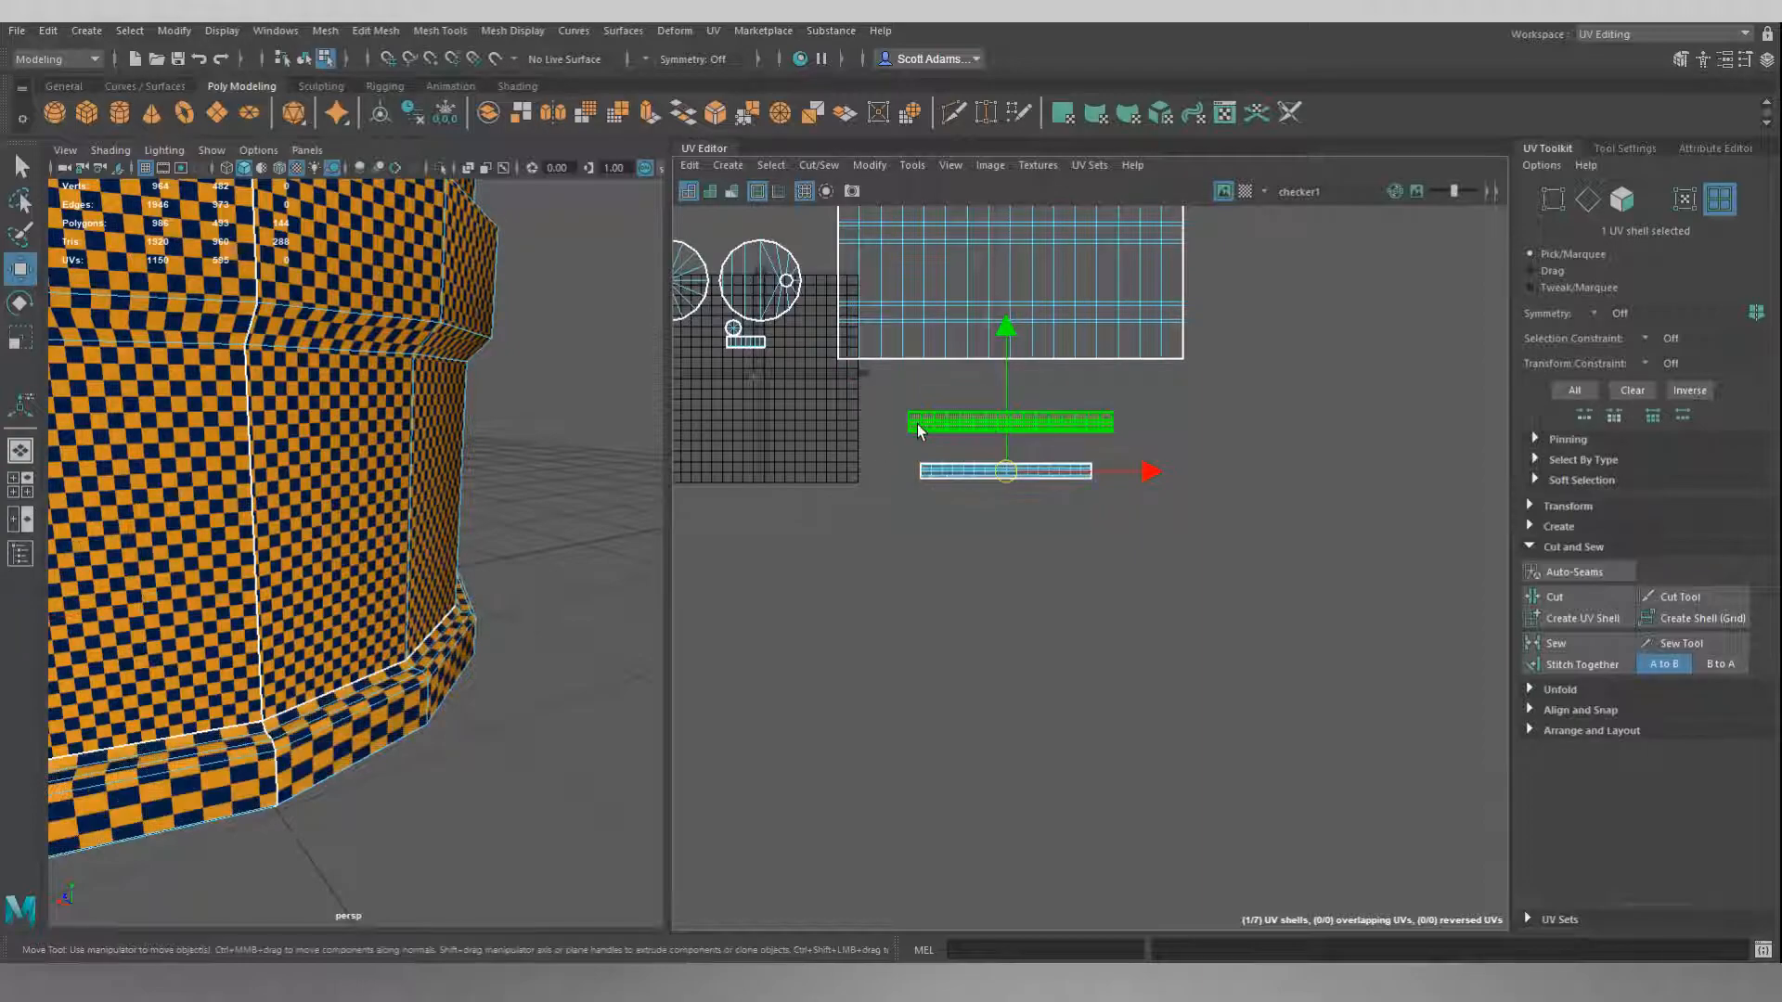
click(917, 423)
key(r)
drag(1015, 429, 1037, 376)
key(w)
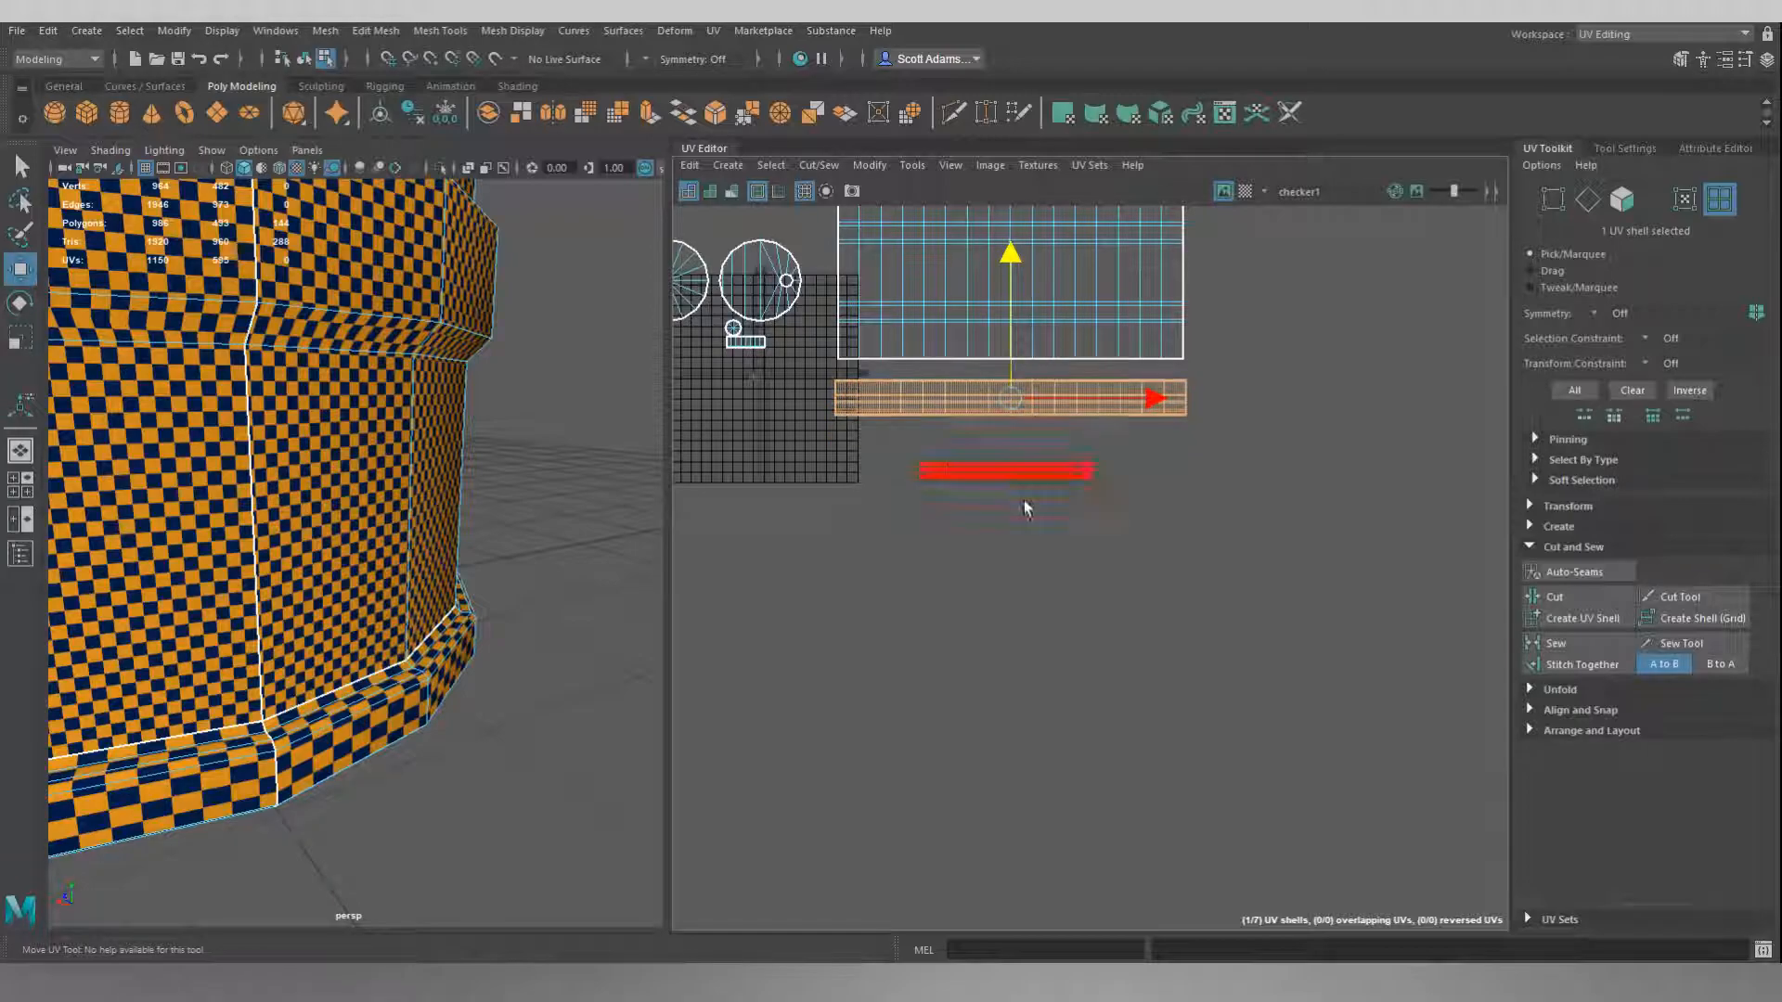
Scale the bottom rim's UV strip up to about the body shell's width, adjust its position, and clear the selection.
alt+middle_drag(1039, 498, 1044, 637)
click(1011, 610)
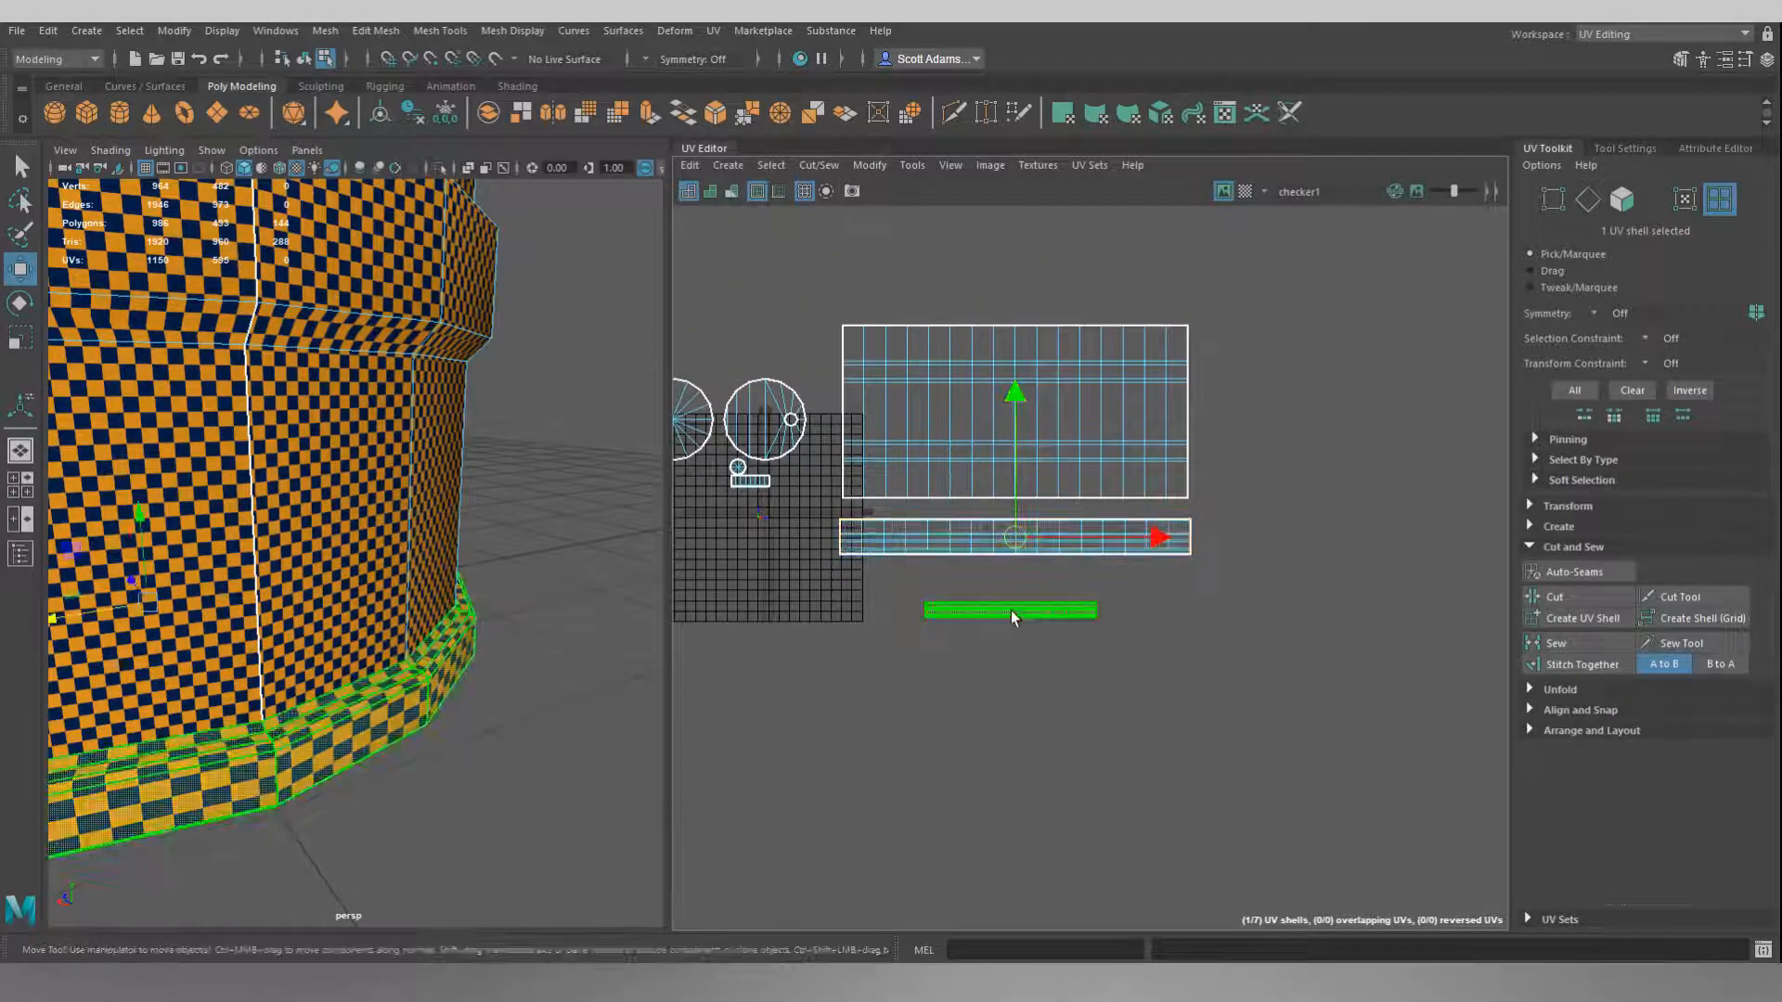
key(r)
drag(1021, 609, 1140, 520)
key(w)
mouse_move(1011, 465)
mouse_down()
mouse_move(1011, 331)
mouse_move(1011, 517)
mouse_move(1007, 452)
mouse_up()
click(1293, 503)
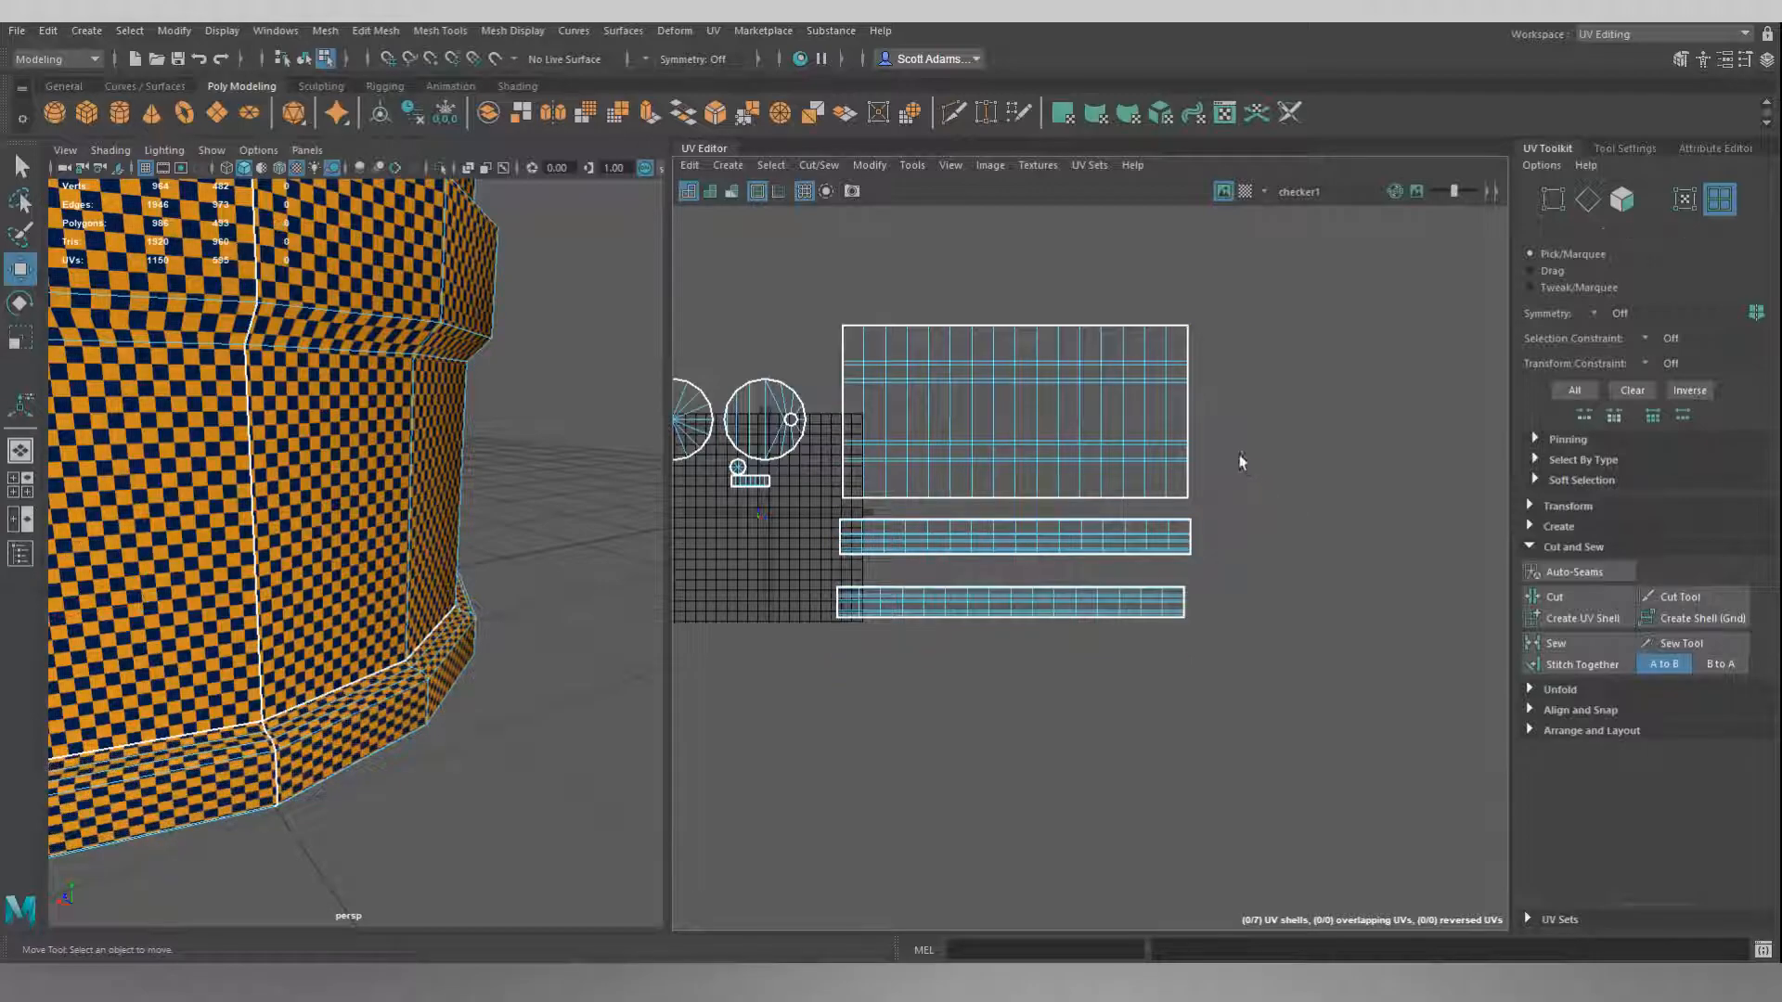
Select the upper border edge loop of the body's UV shell, stitch the top rim strip onto it, and clear the selection.
alt+middle_drag(1243, 464, 1340, 526)
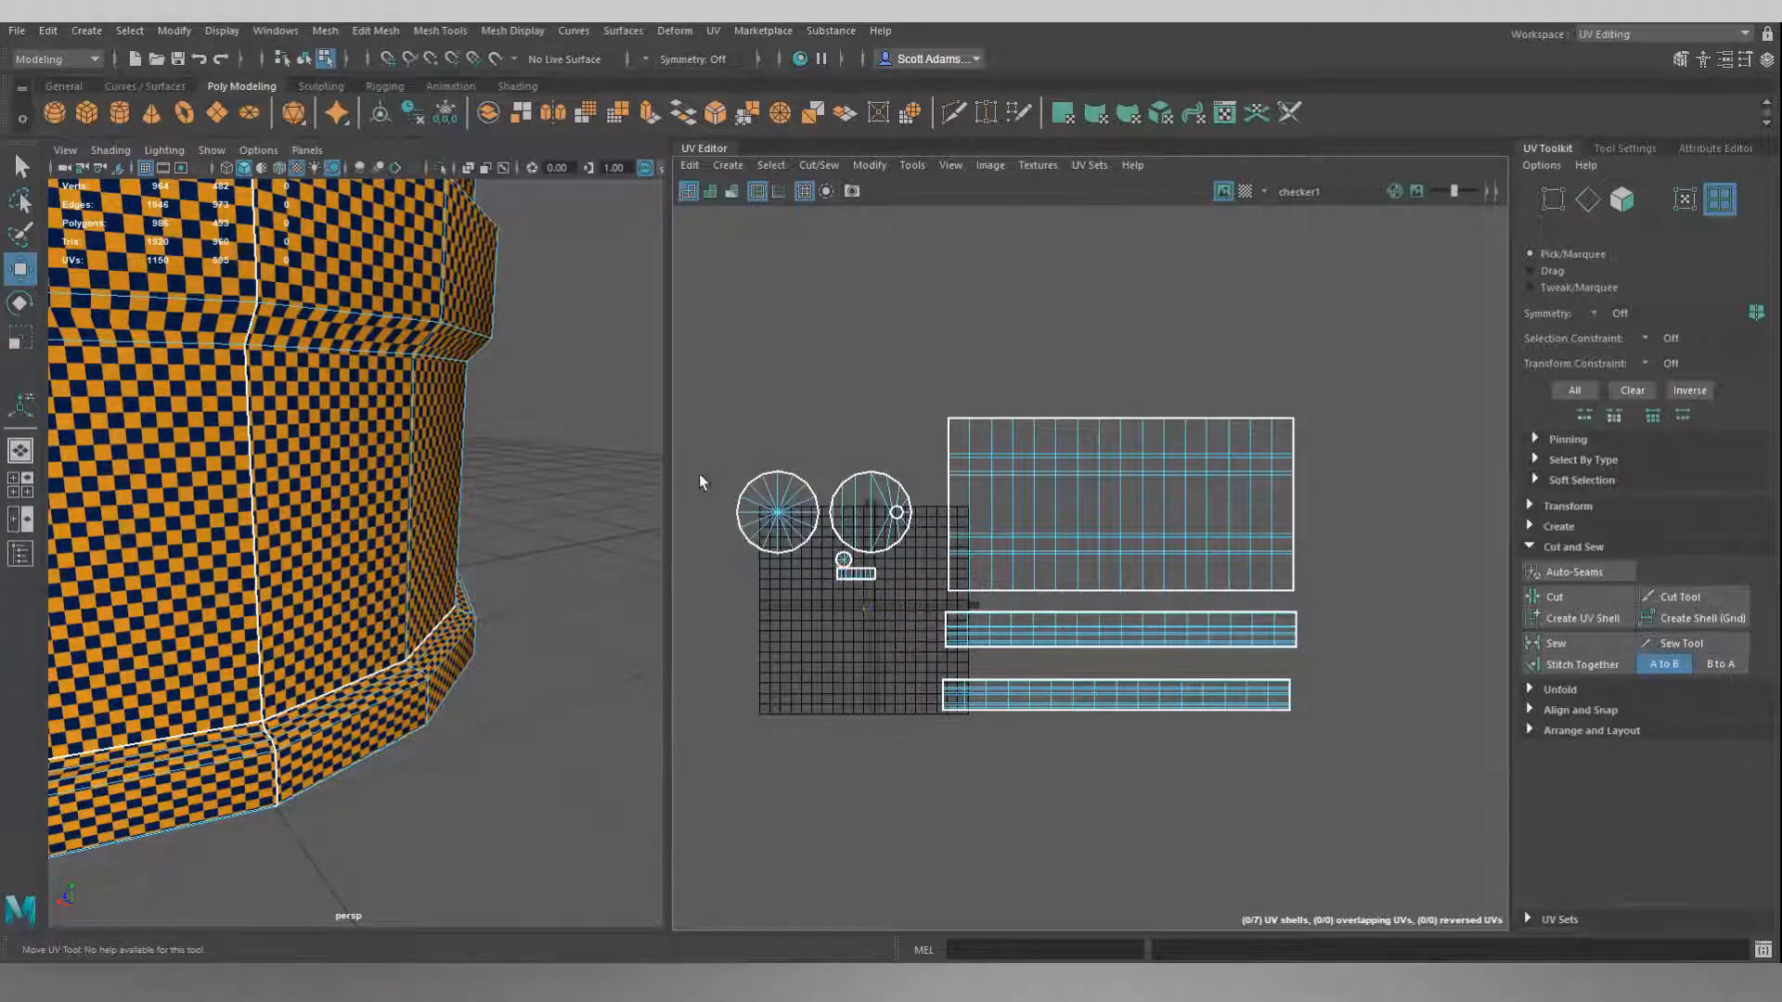
right_click(624, 451)
click(622, 405)
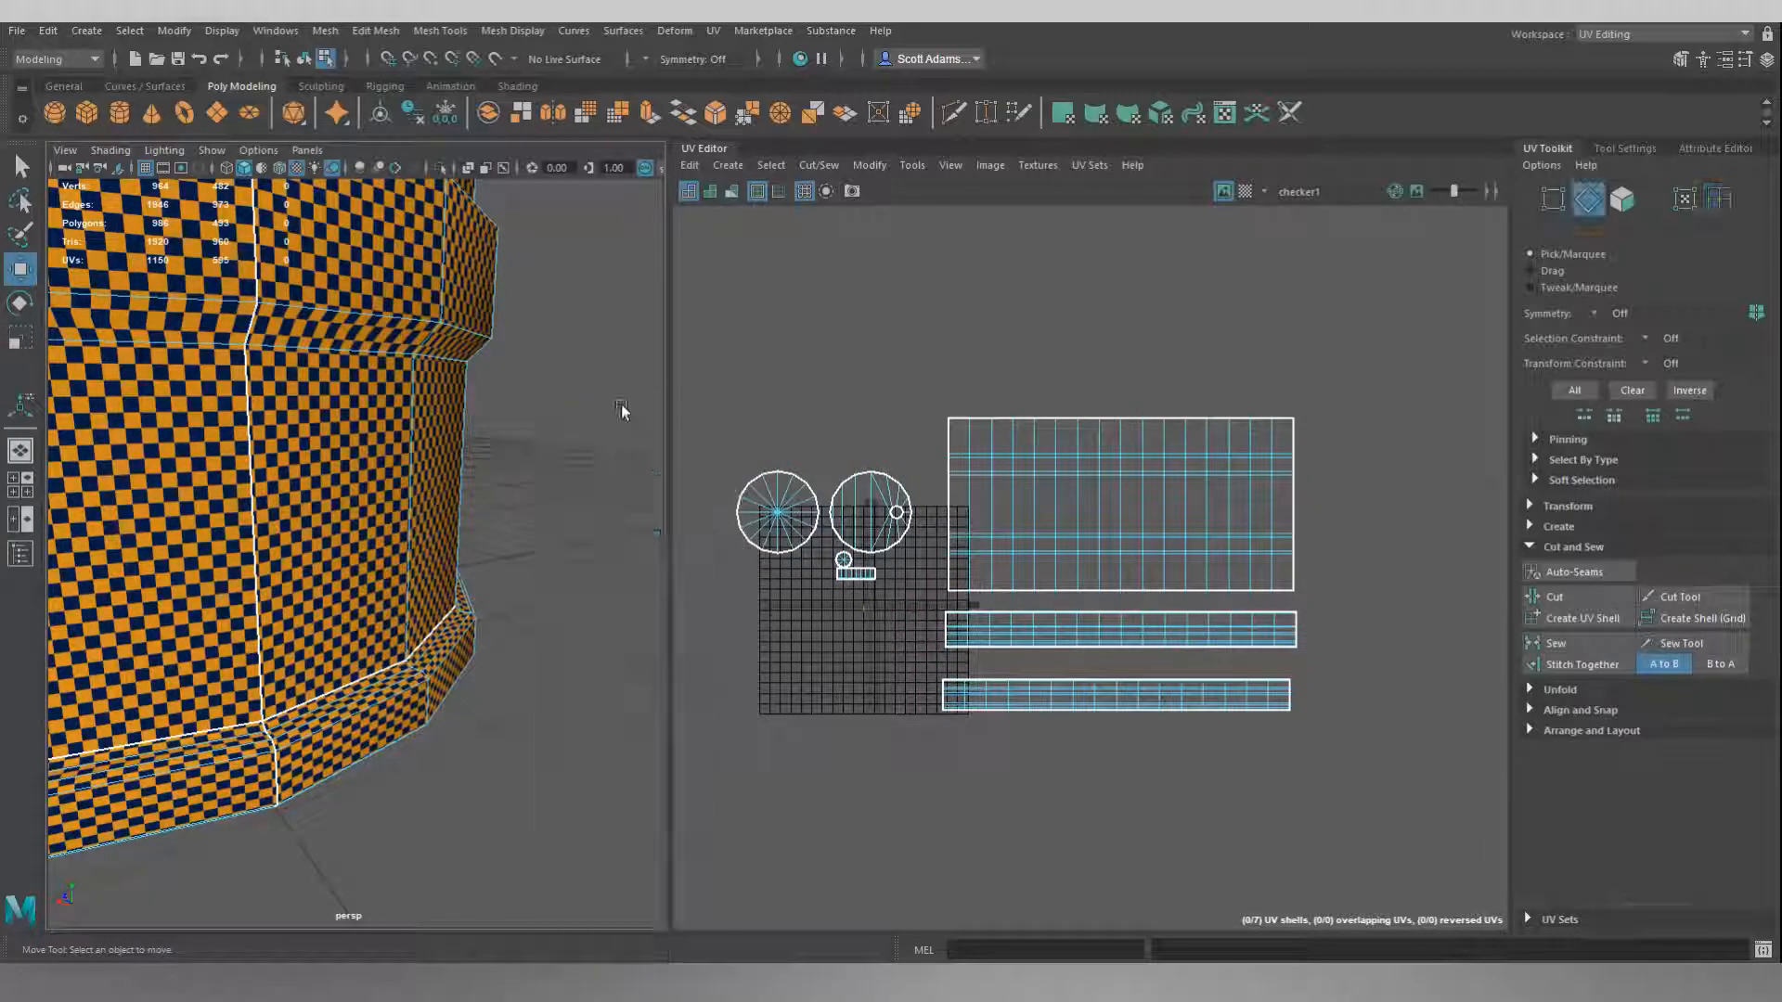
scroll(968, 414, up, 2)
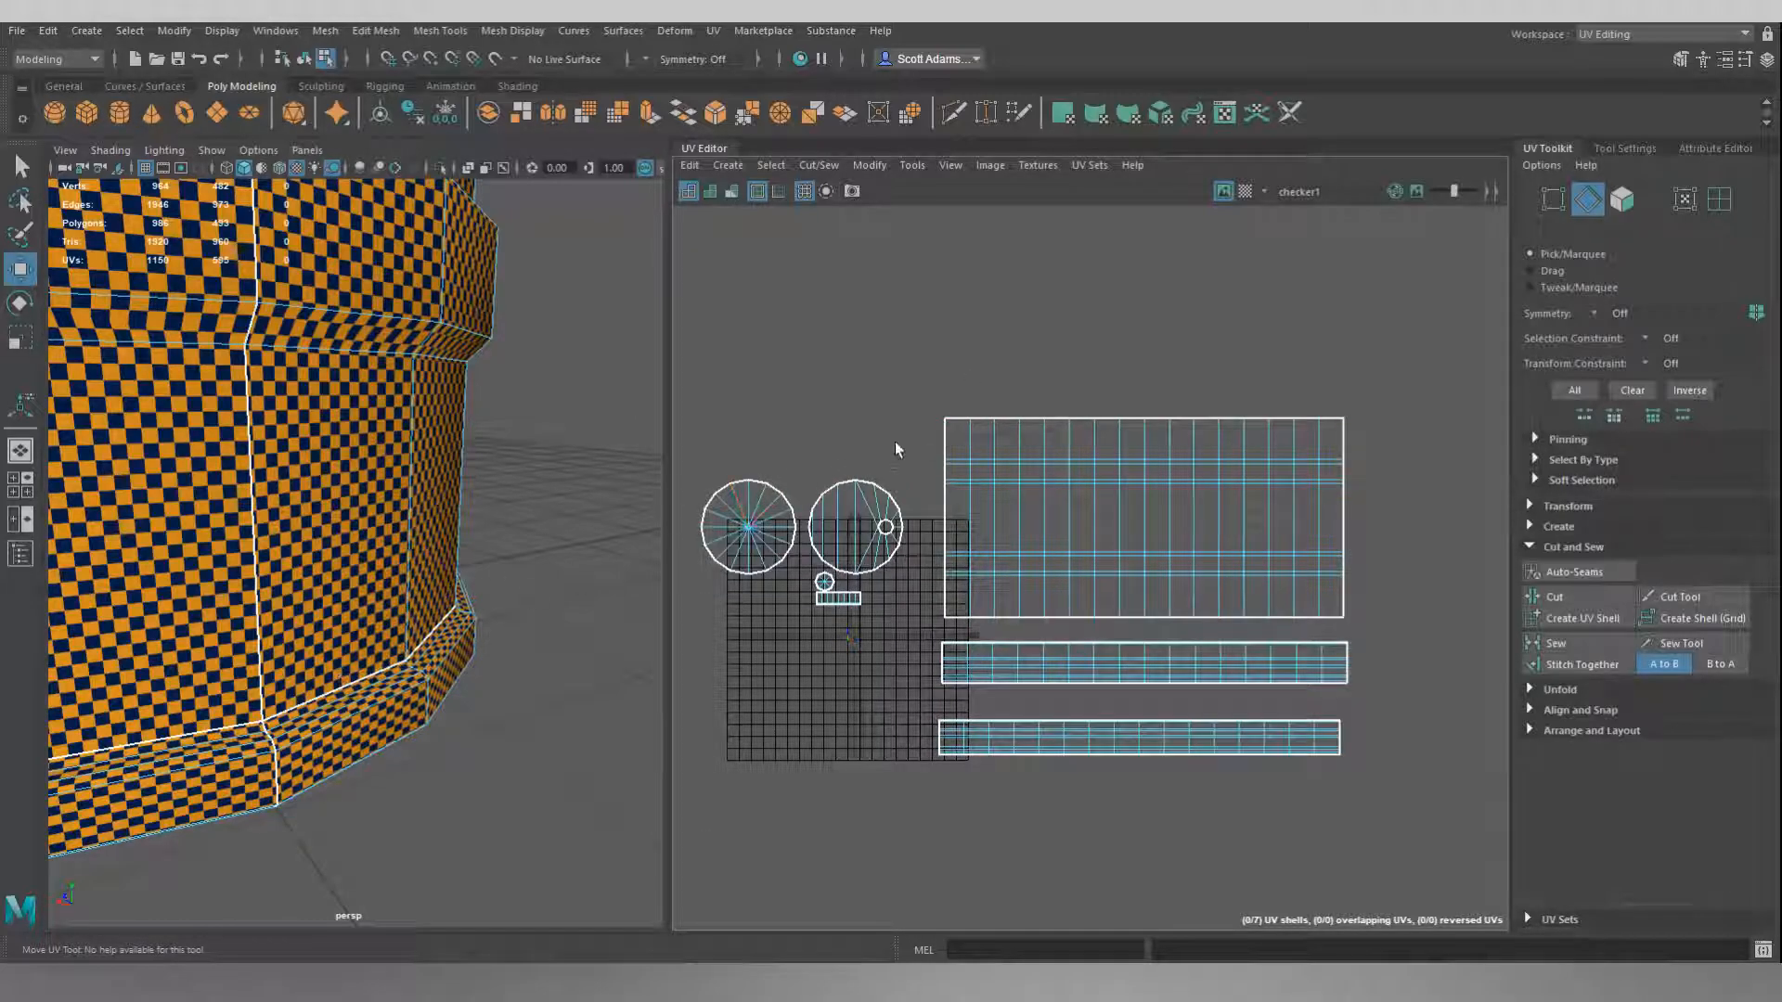
click(949, 429)
double_click(1337, 422)
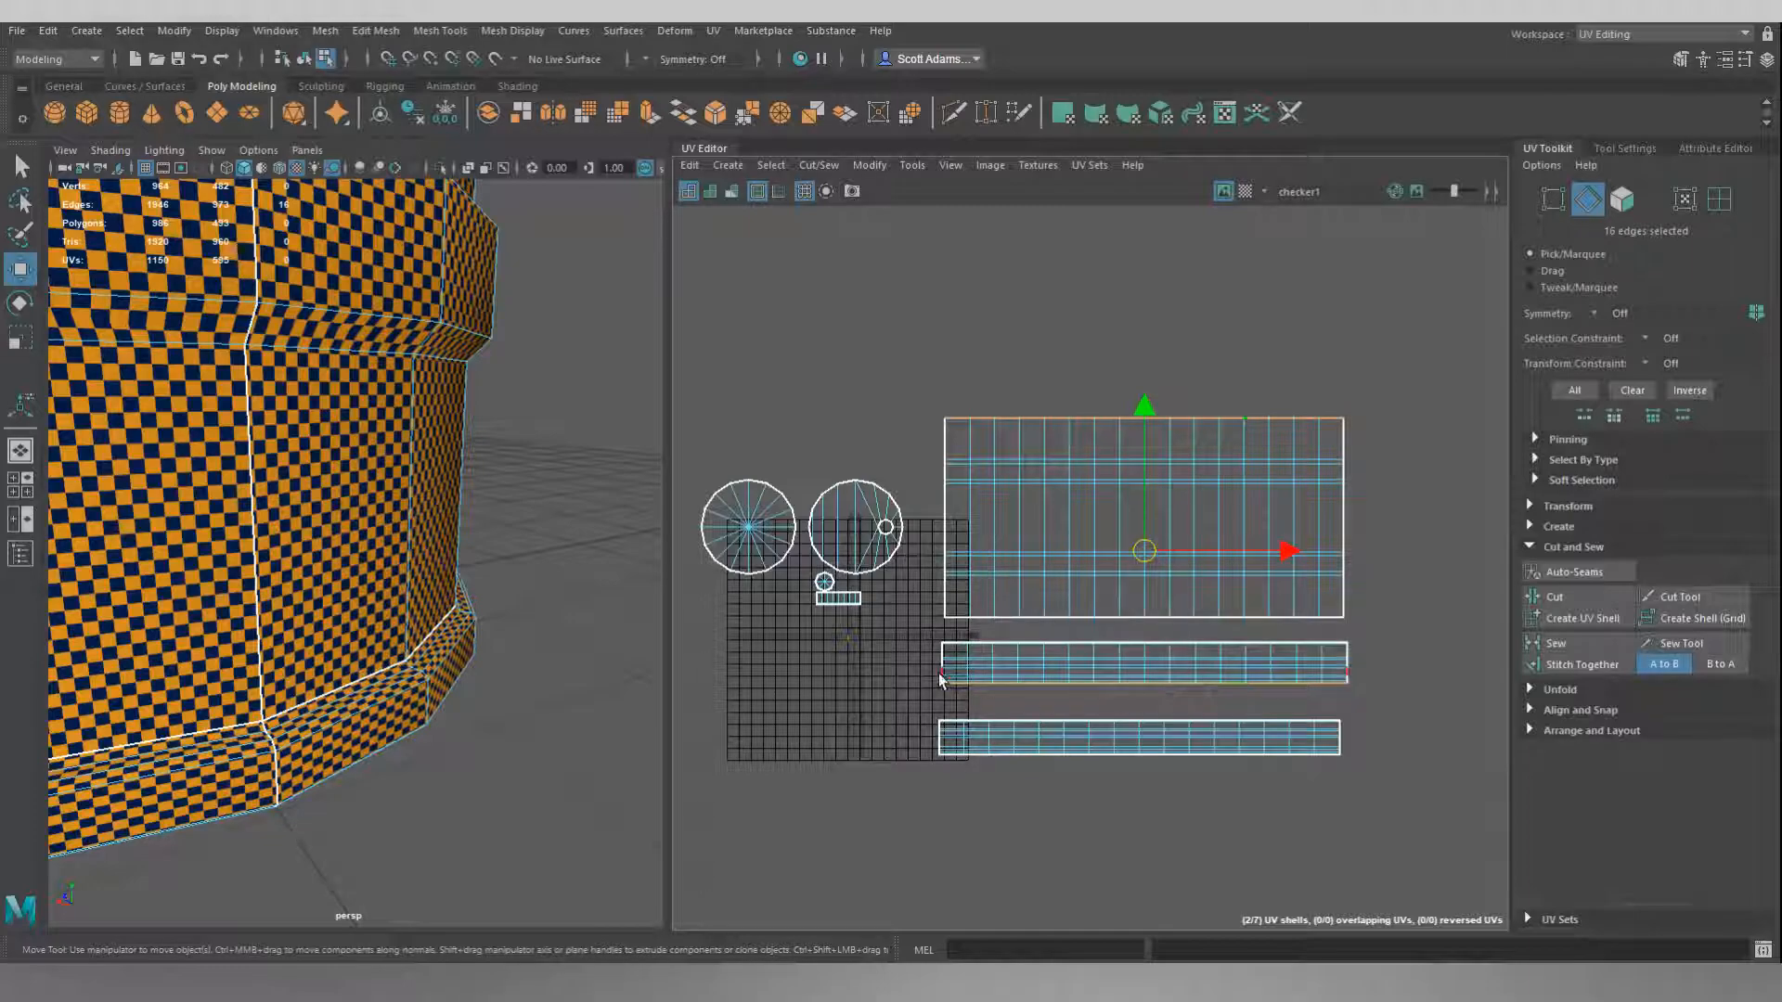
alt+middle_drag(522, 423, 458, 616)
alt+middle_drag(416, 402, 406, 544)
alt+drag(406, 544, 221, 297)
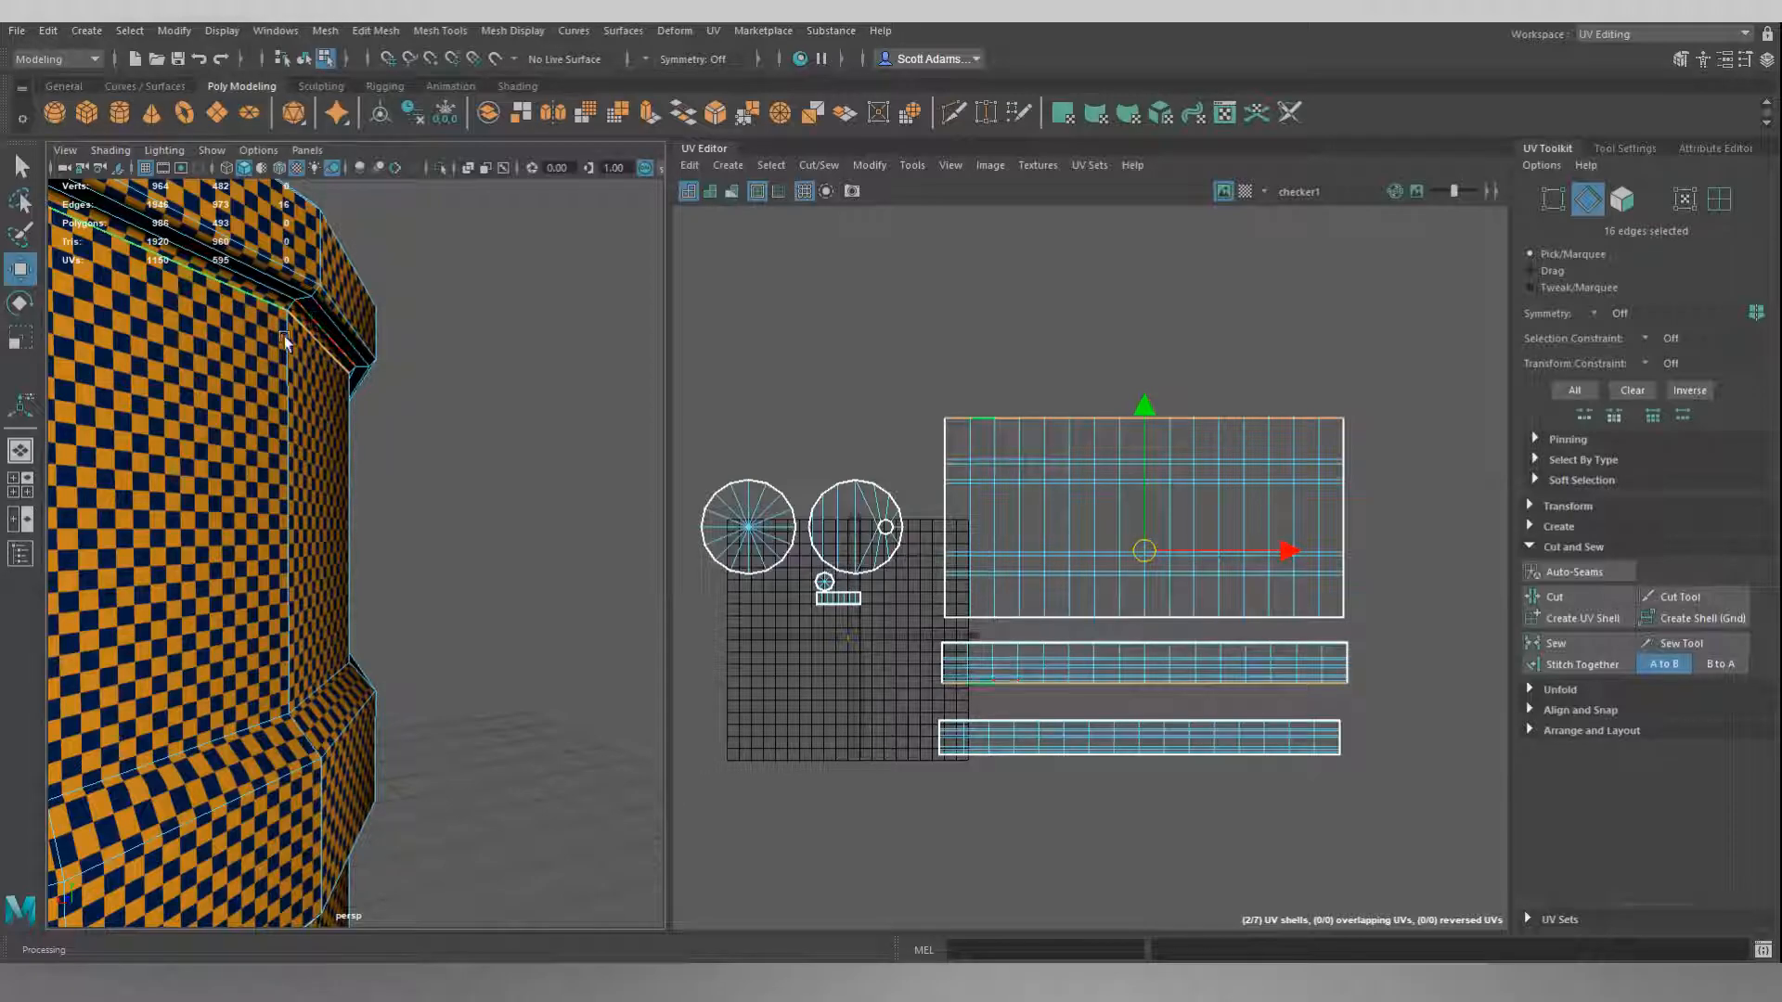
click(1583, 665)
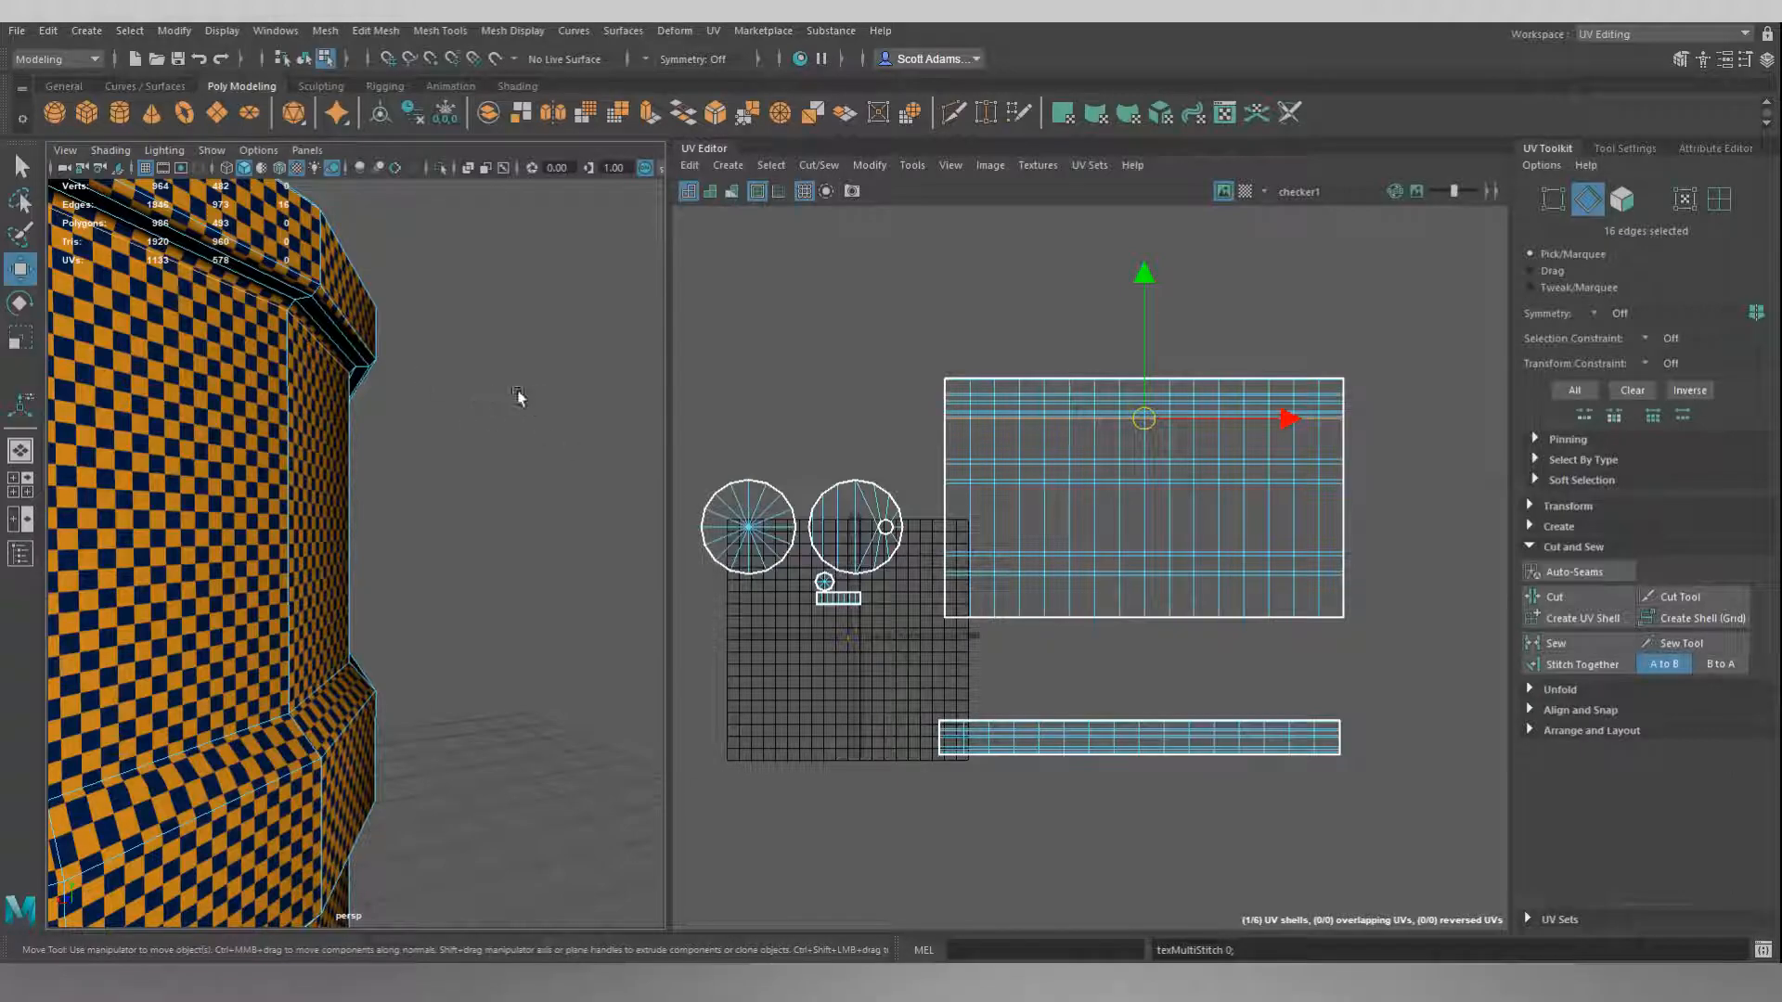
click(562, 355)
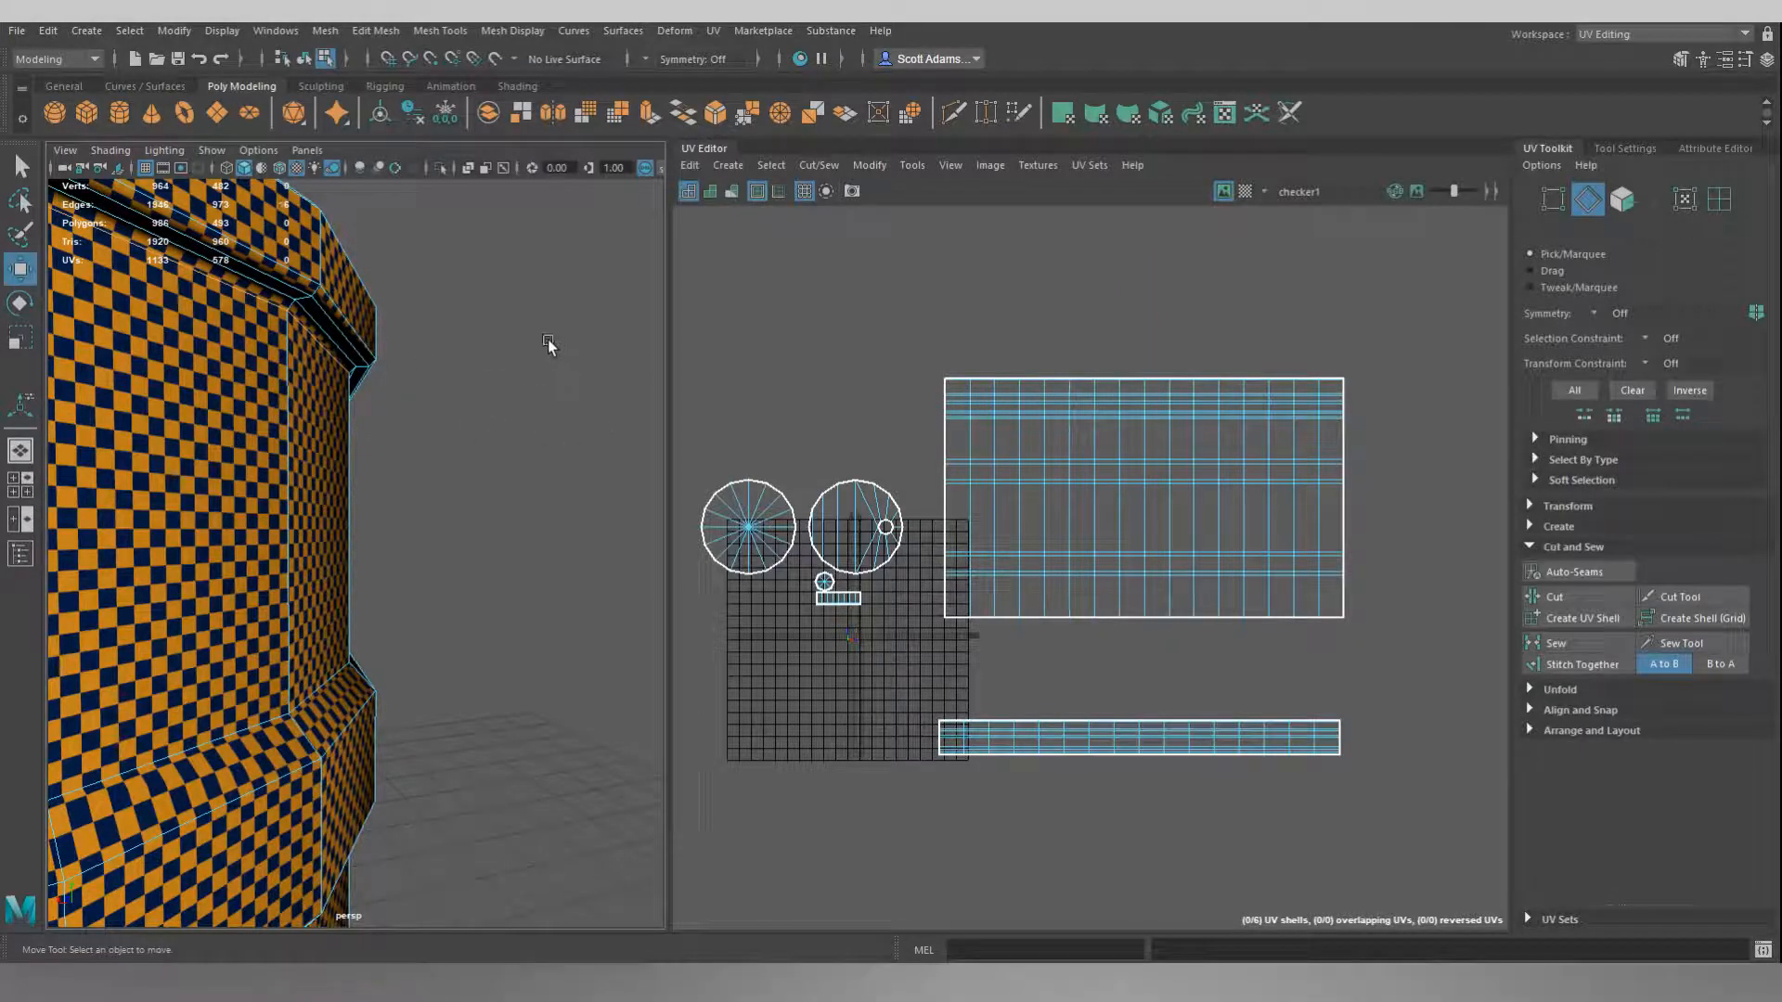
Select the lower border edge loop of the body's UV shell and stitch the bottom rim strip onto it.
click(956, 615)
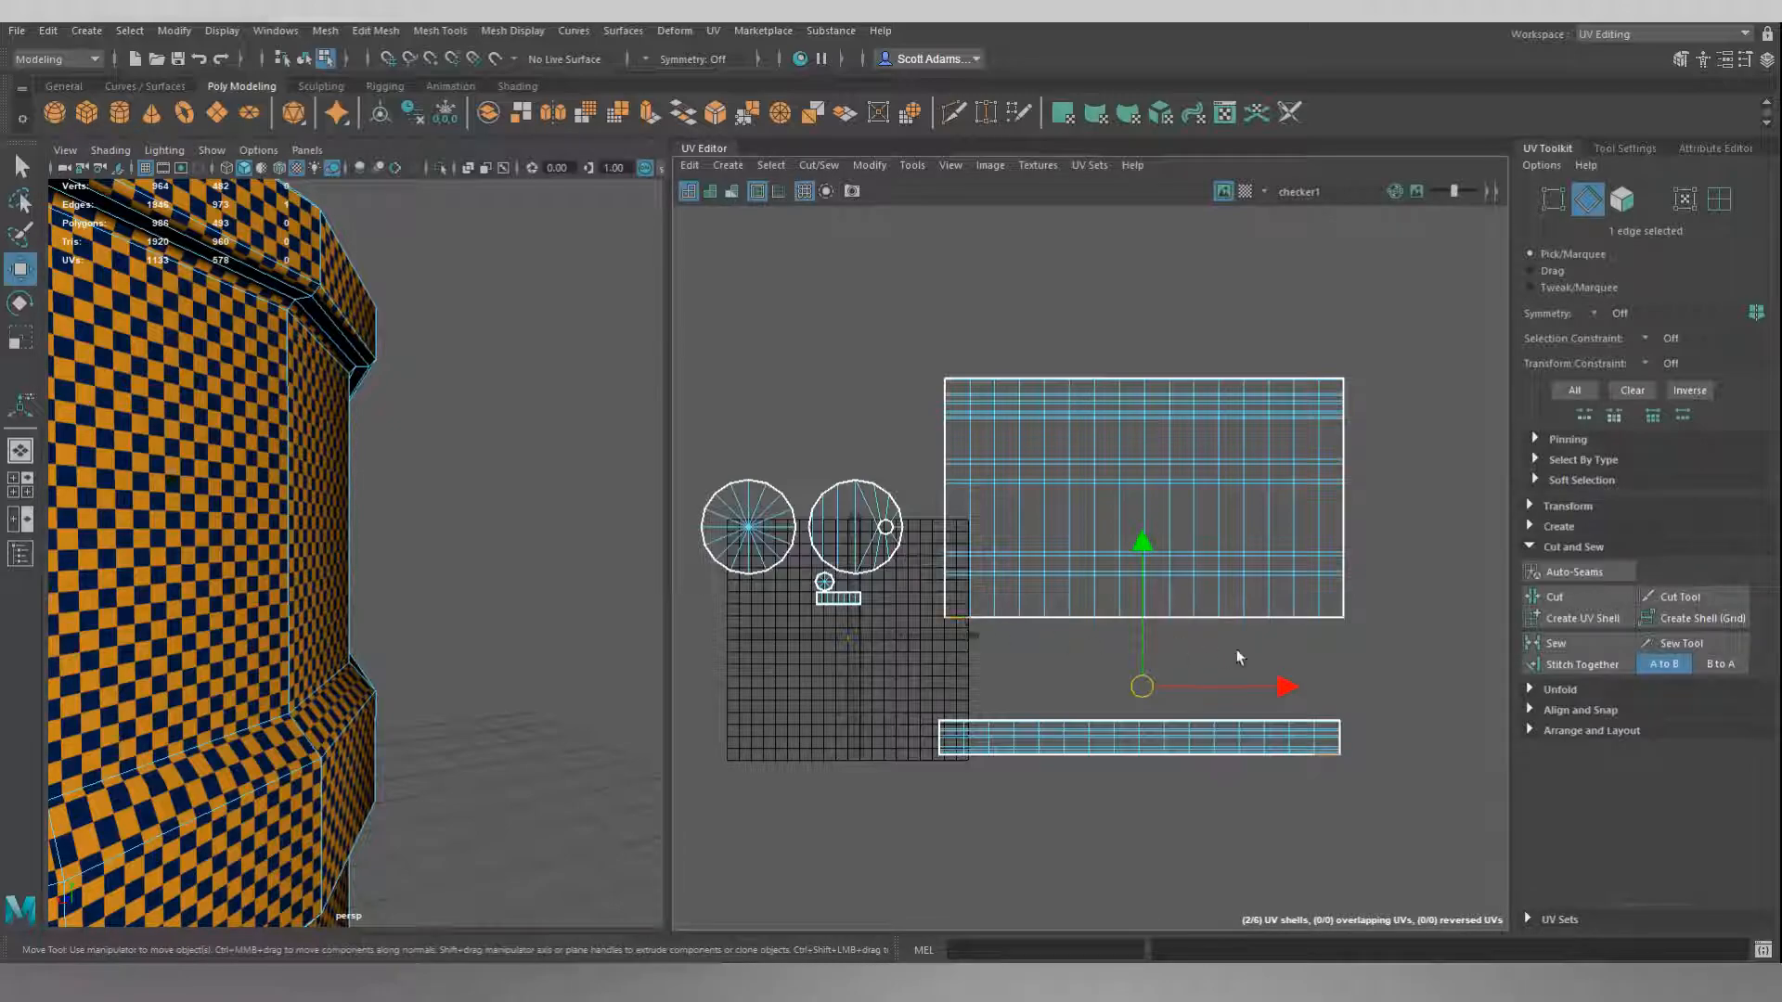
double_click(1330, 627)
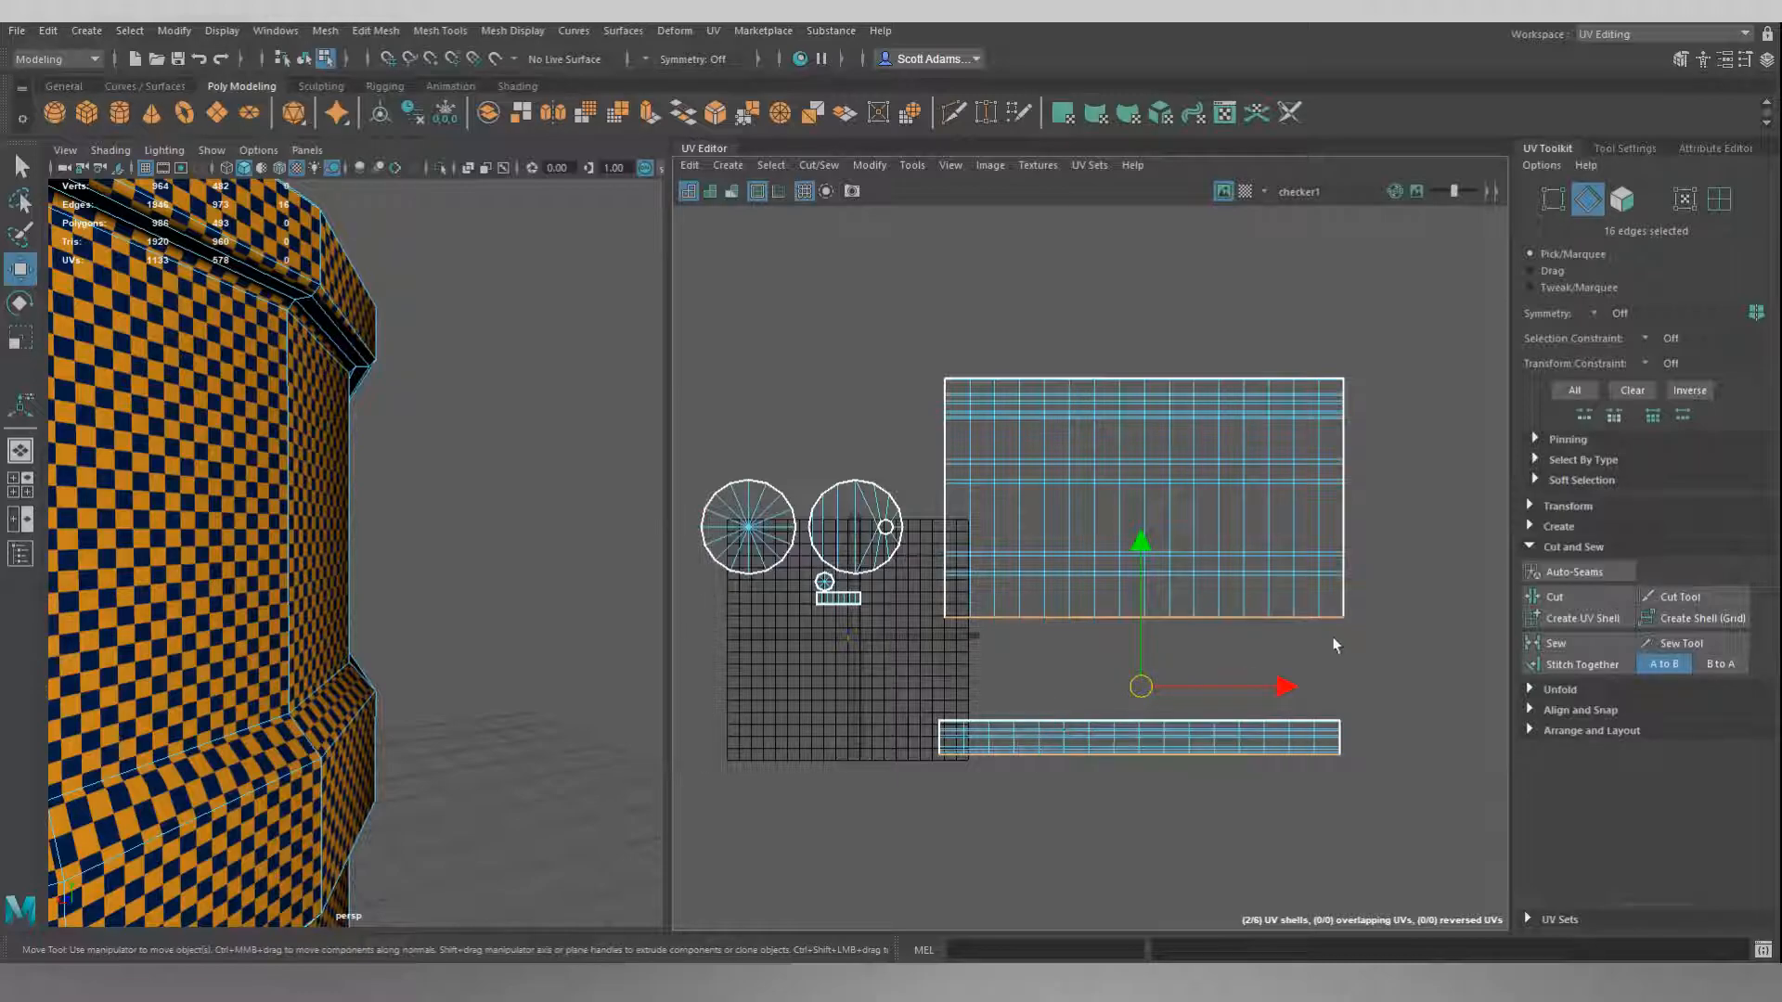
click(1591, 667)
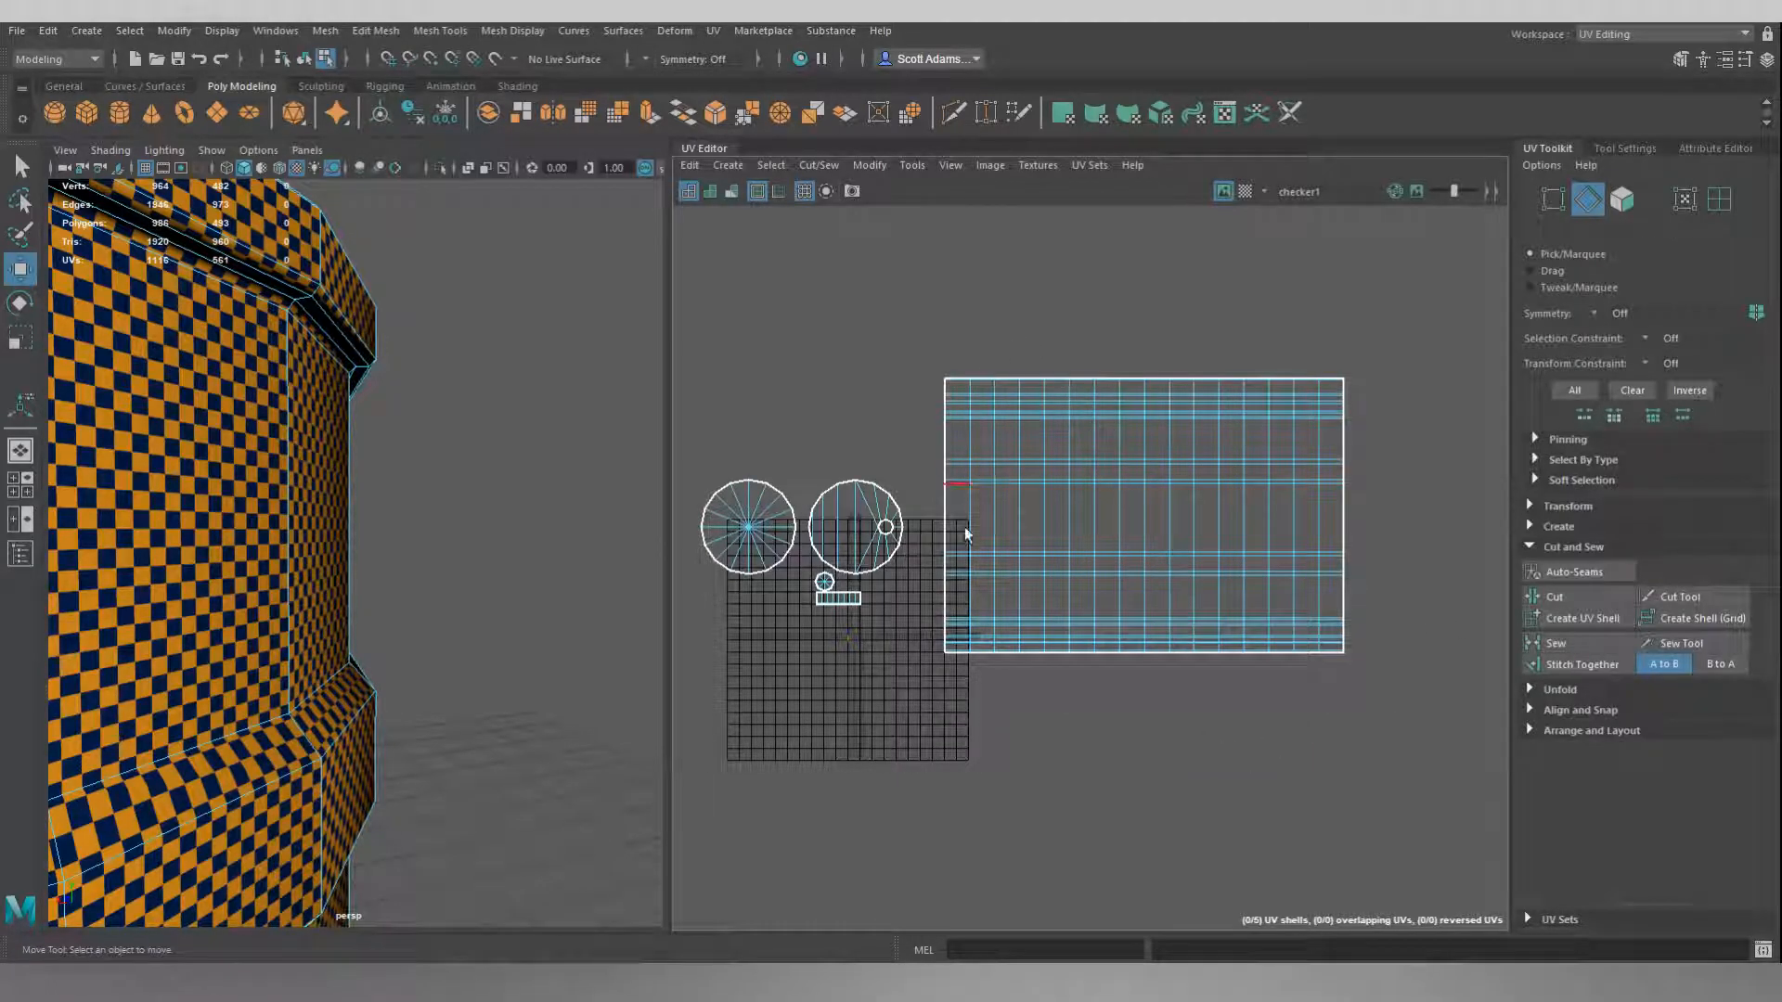
Examine the checker pattern on the barrel model, from the whole body down to the stitched bottom rim seam.
scroll(389, 501, down, 5)
alt+middle_drag(446, 581, 465, 457)
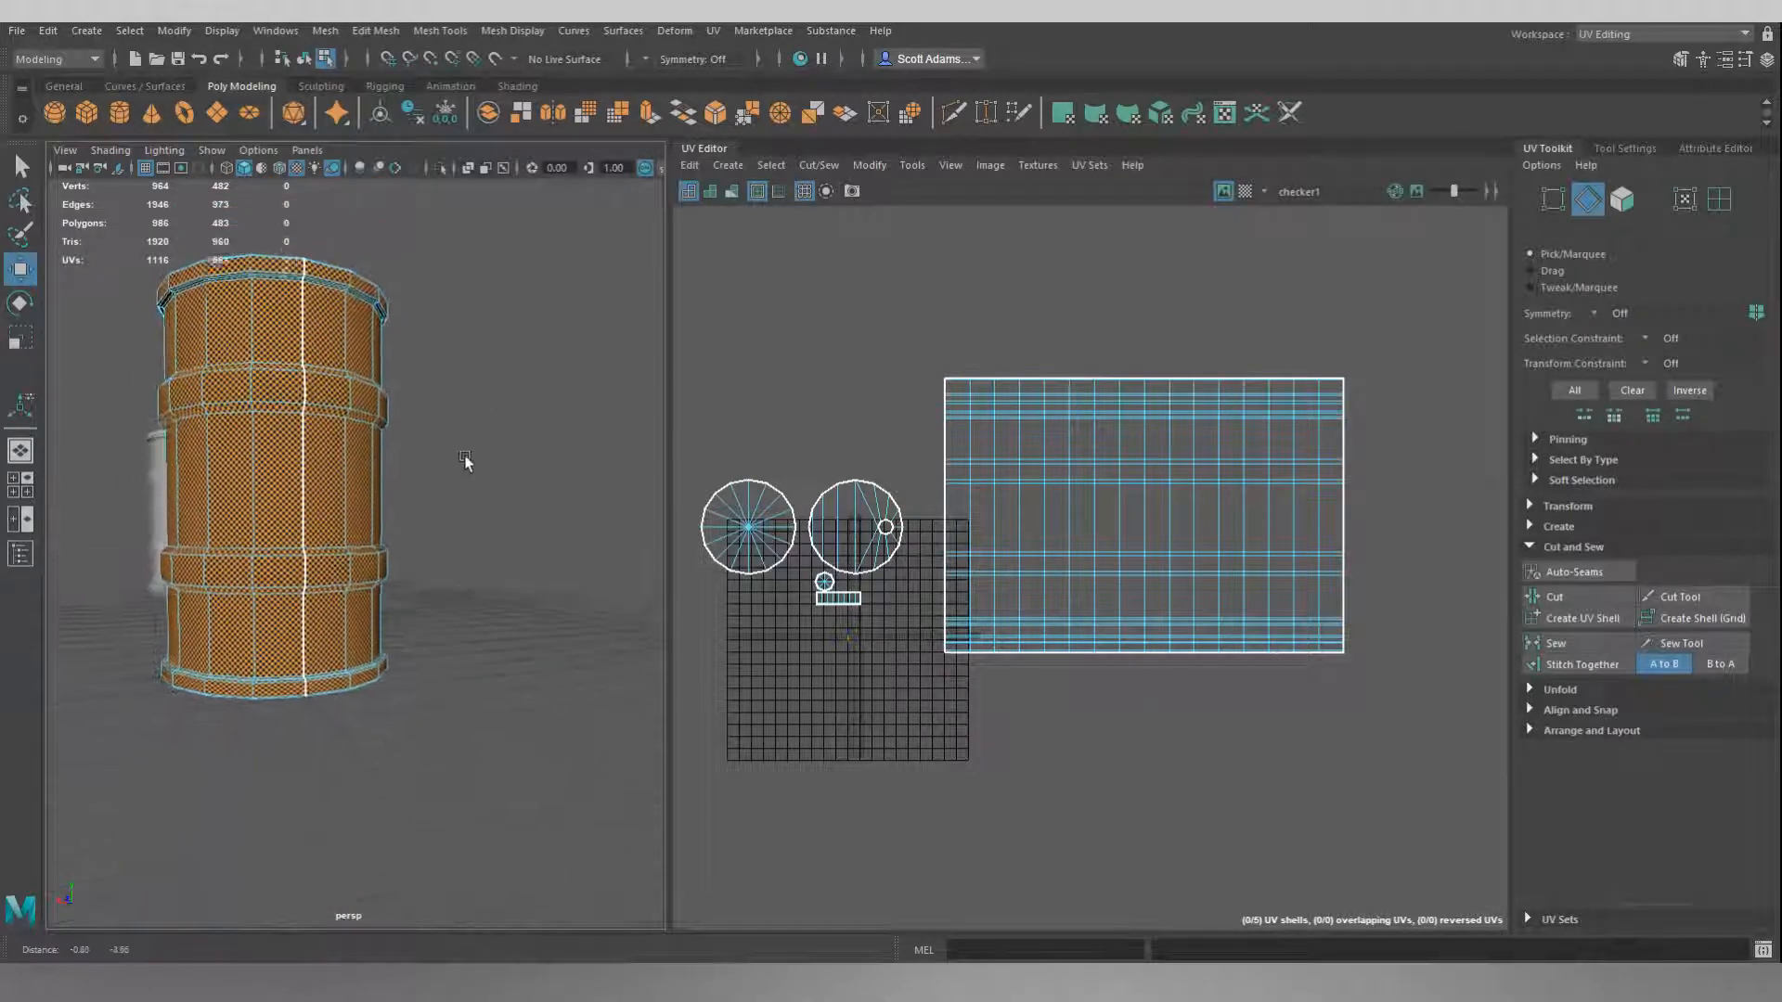
scroll(465, 458, up, 5)
alt+drag(438, 620, 442, 536)
scroll(442, 532, up, 3)
scroll(477, 585, down, 2)
alt+middle_drag(477, 585, 394, 585)
alt+middle_drag(310, 530, 402, 514)
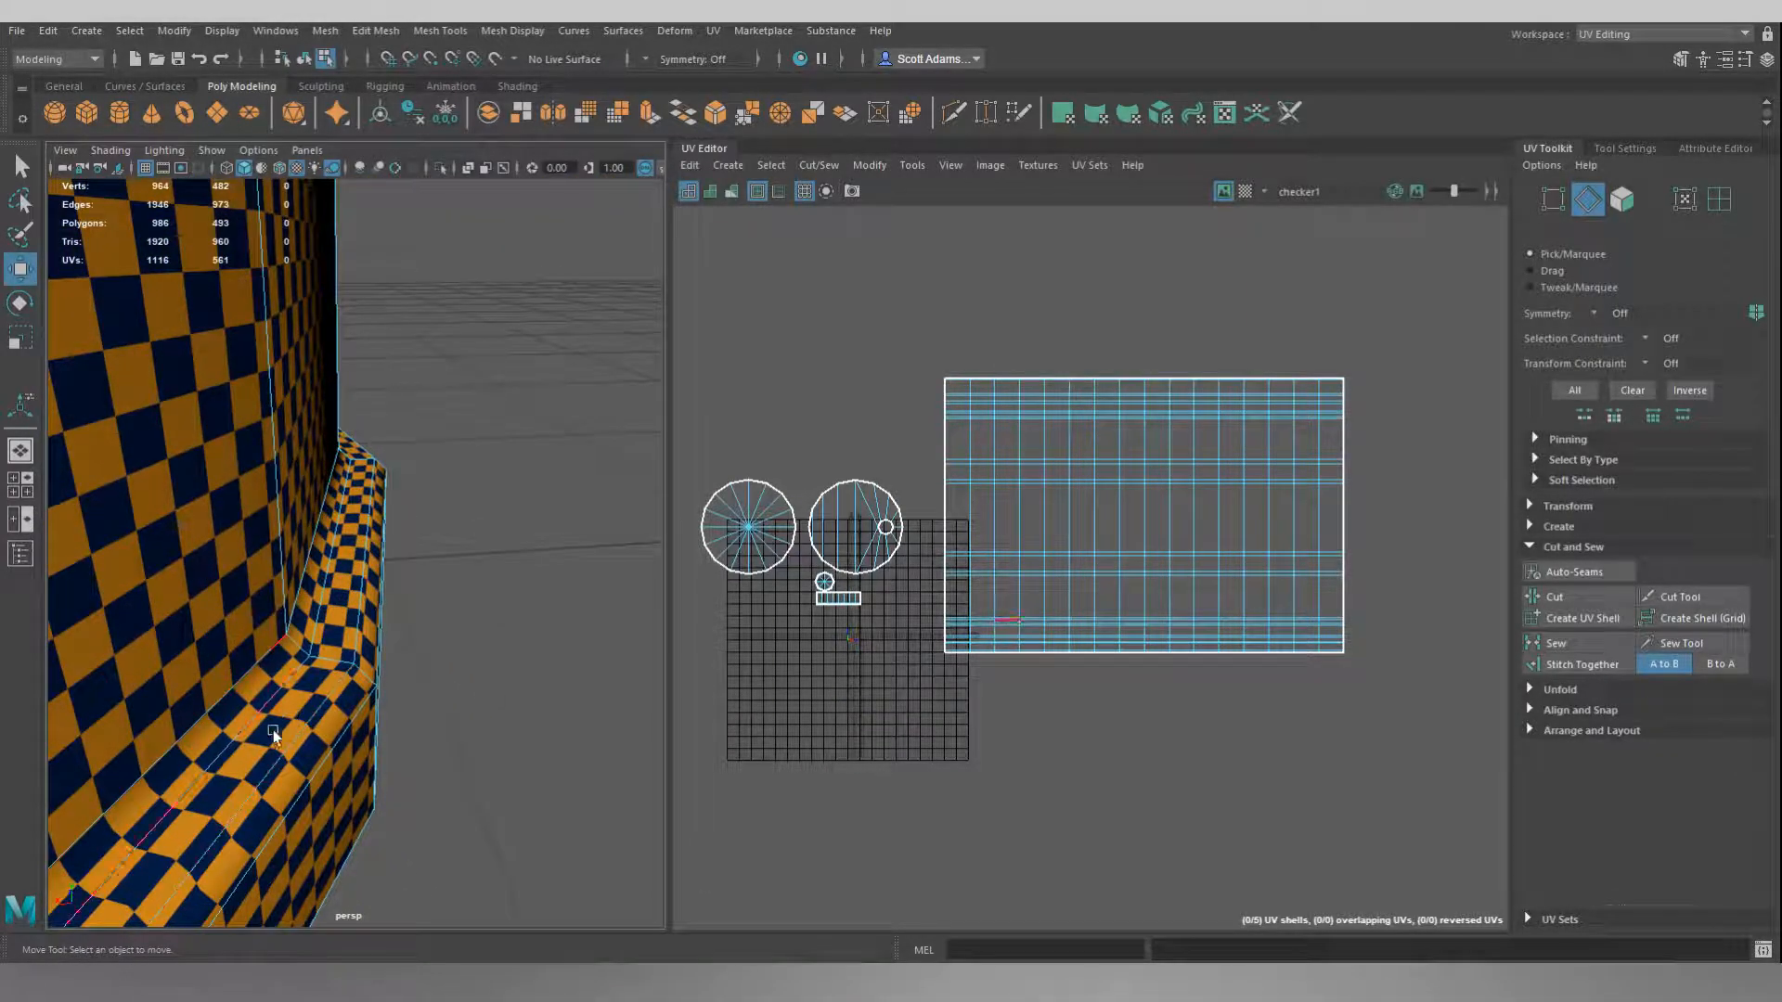
Stitch the top lid and bottom disc shells onto the body shell along one border edge each, and clear the selection.
scroll(243, 636, down, 5)
alt+middle_drag(501, 378, 547, 622)
alt+drag(573, 396, 614, 409)
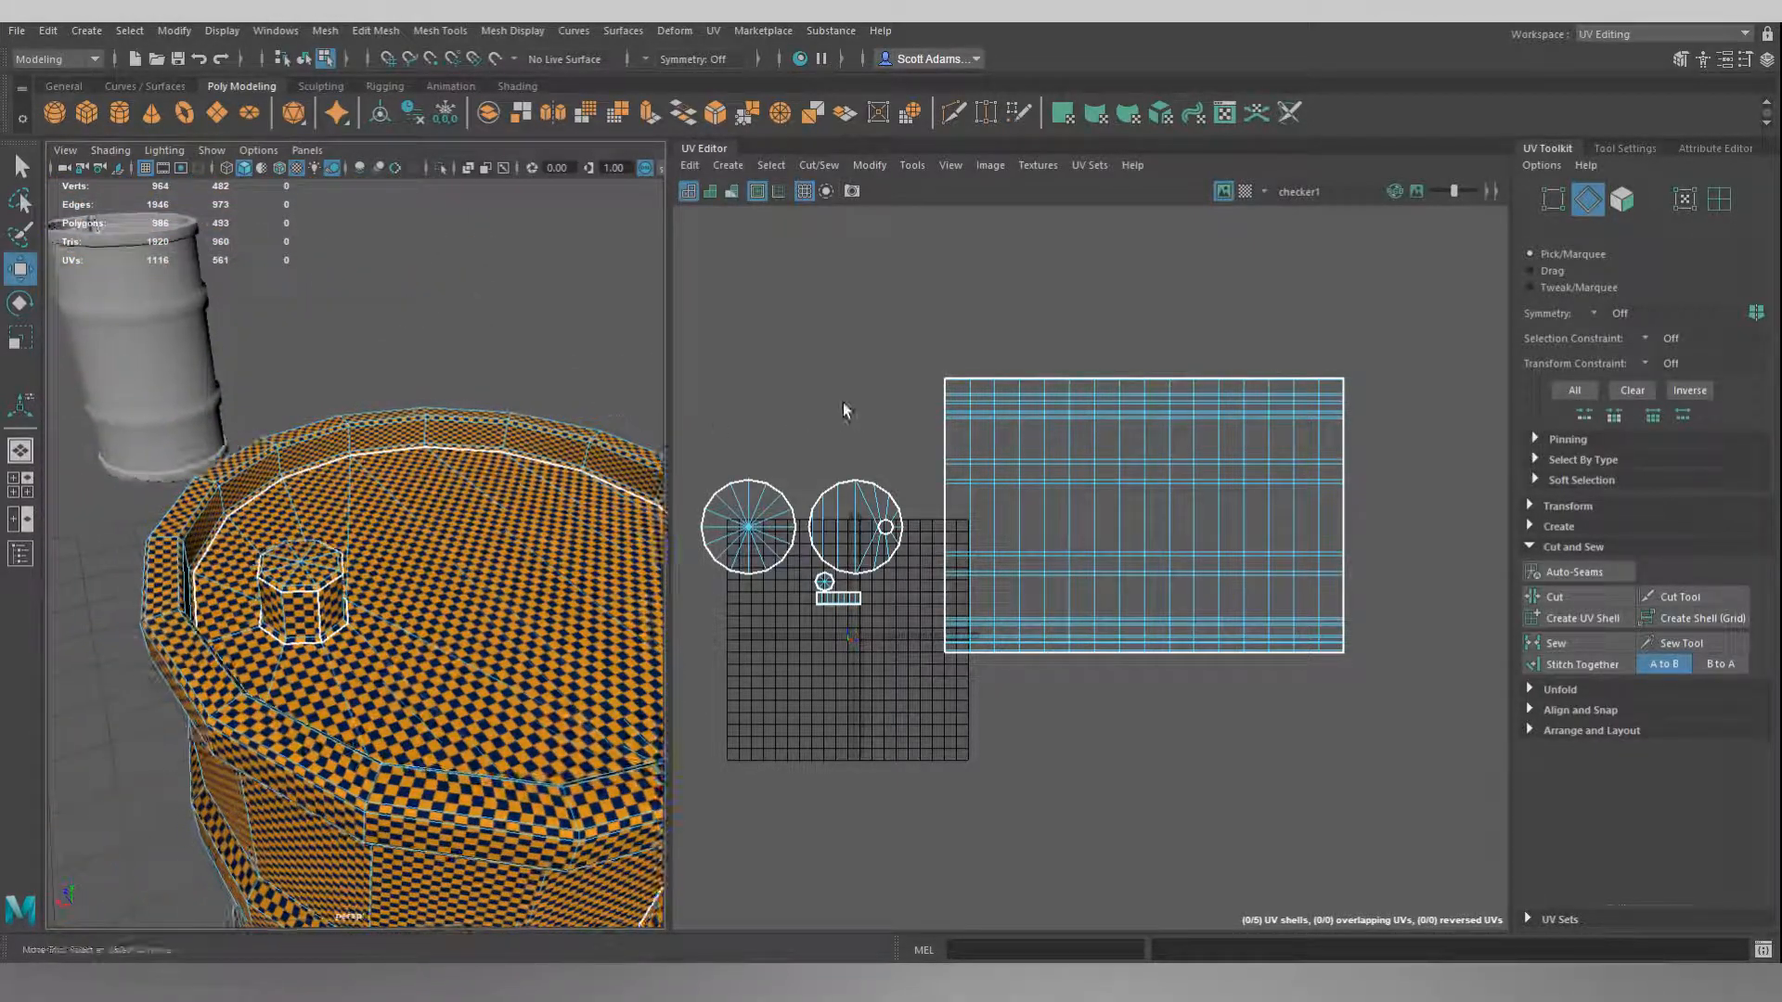
alt+drag(406, 526, 445, 510)
click(443, 509)
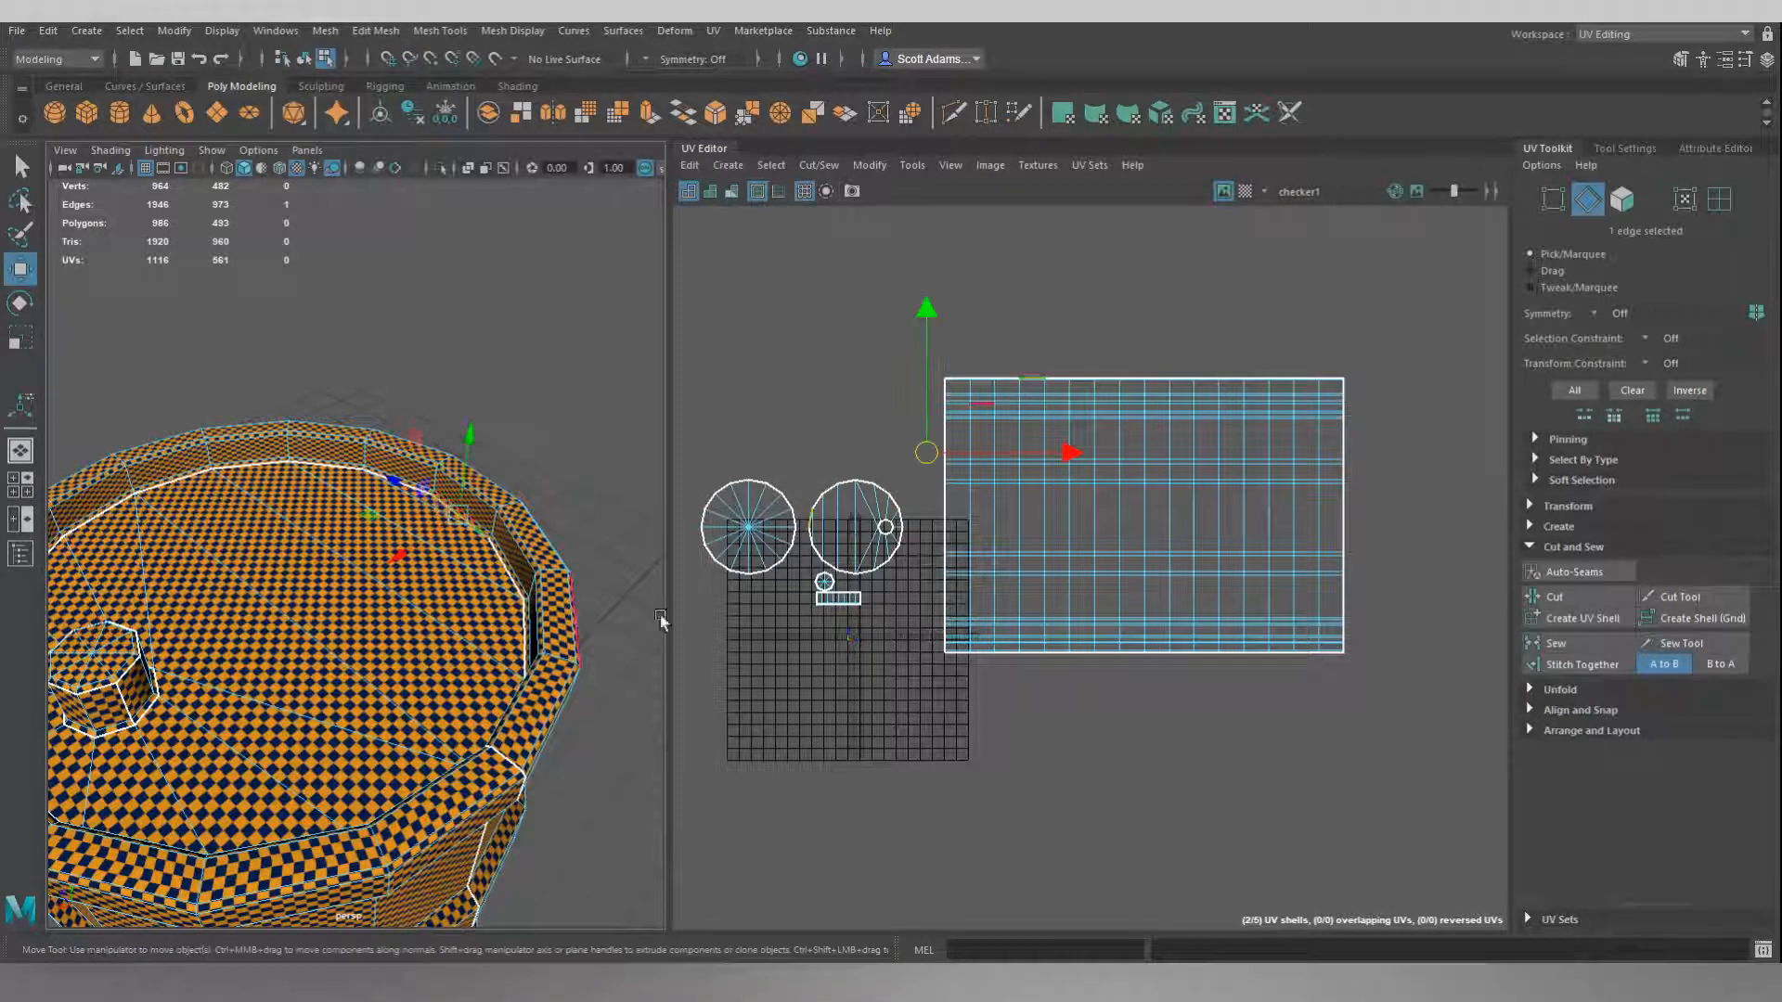
shift+click(1033, 654)
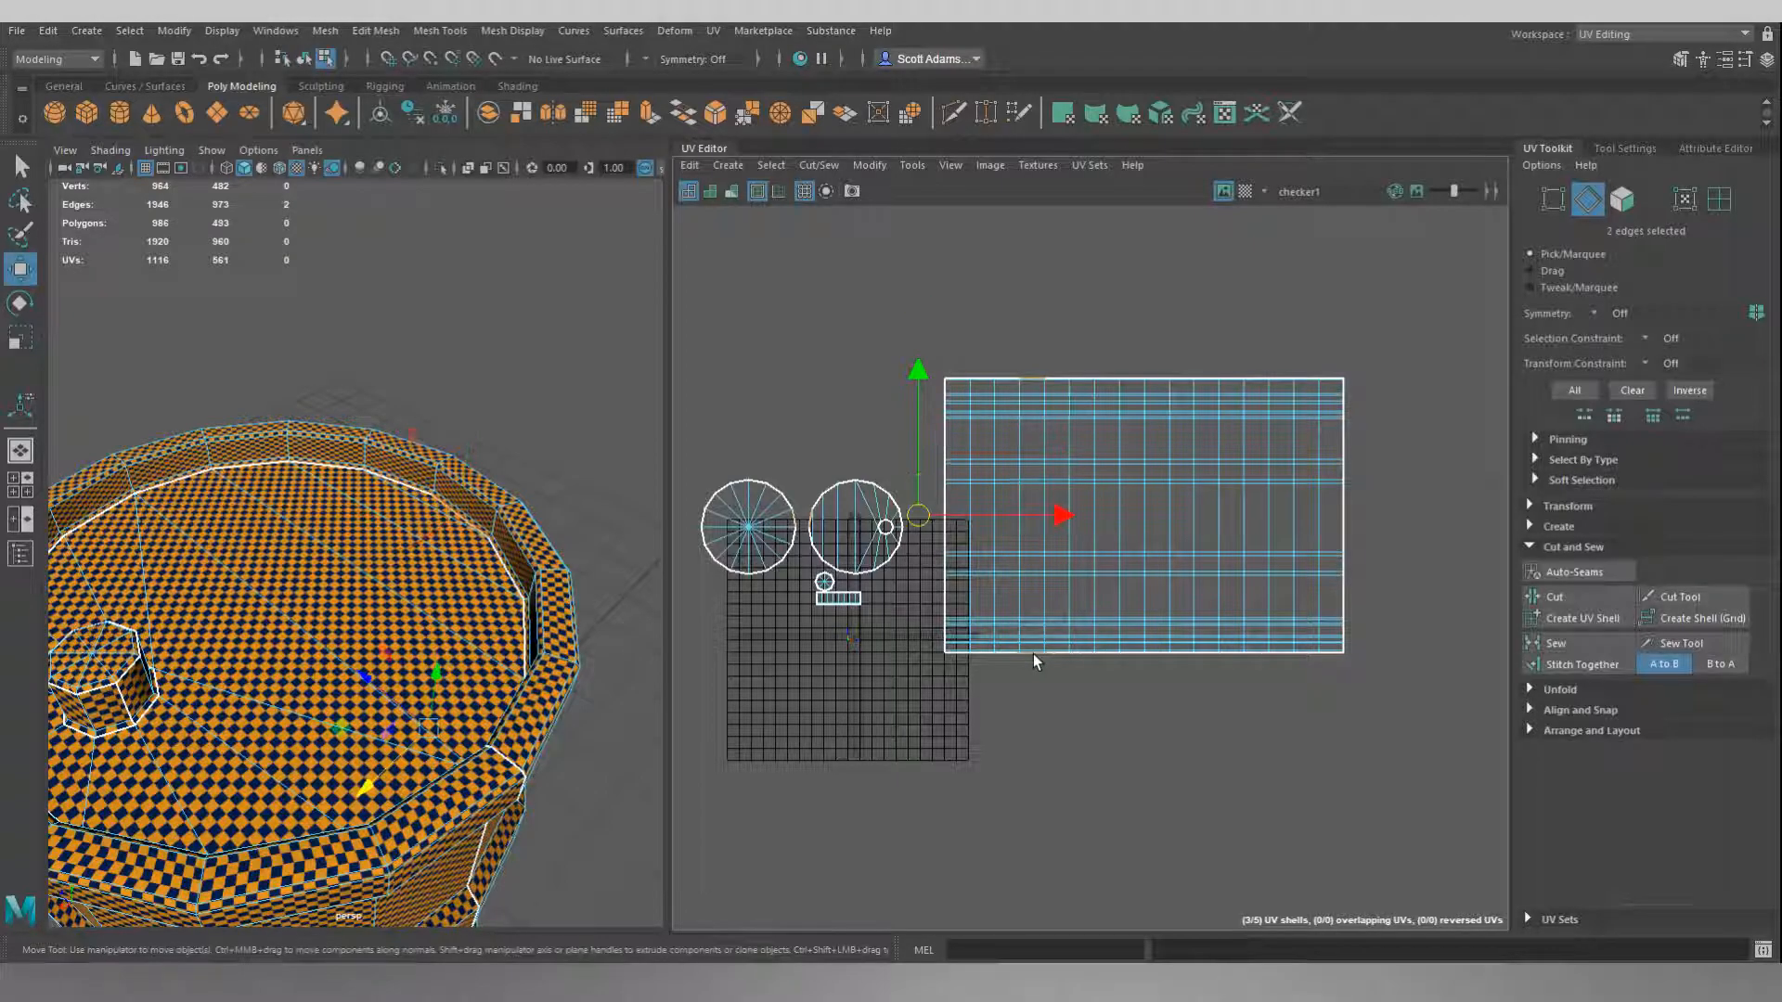
click(1579, 664)
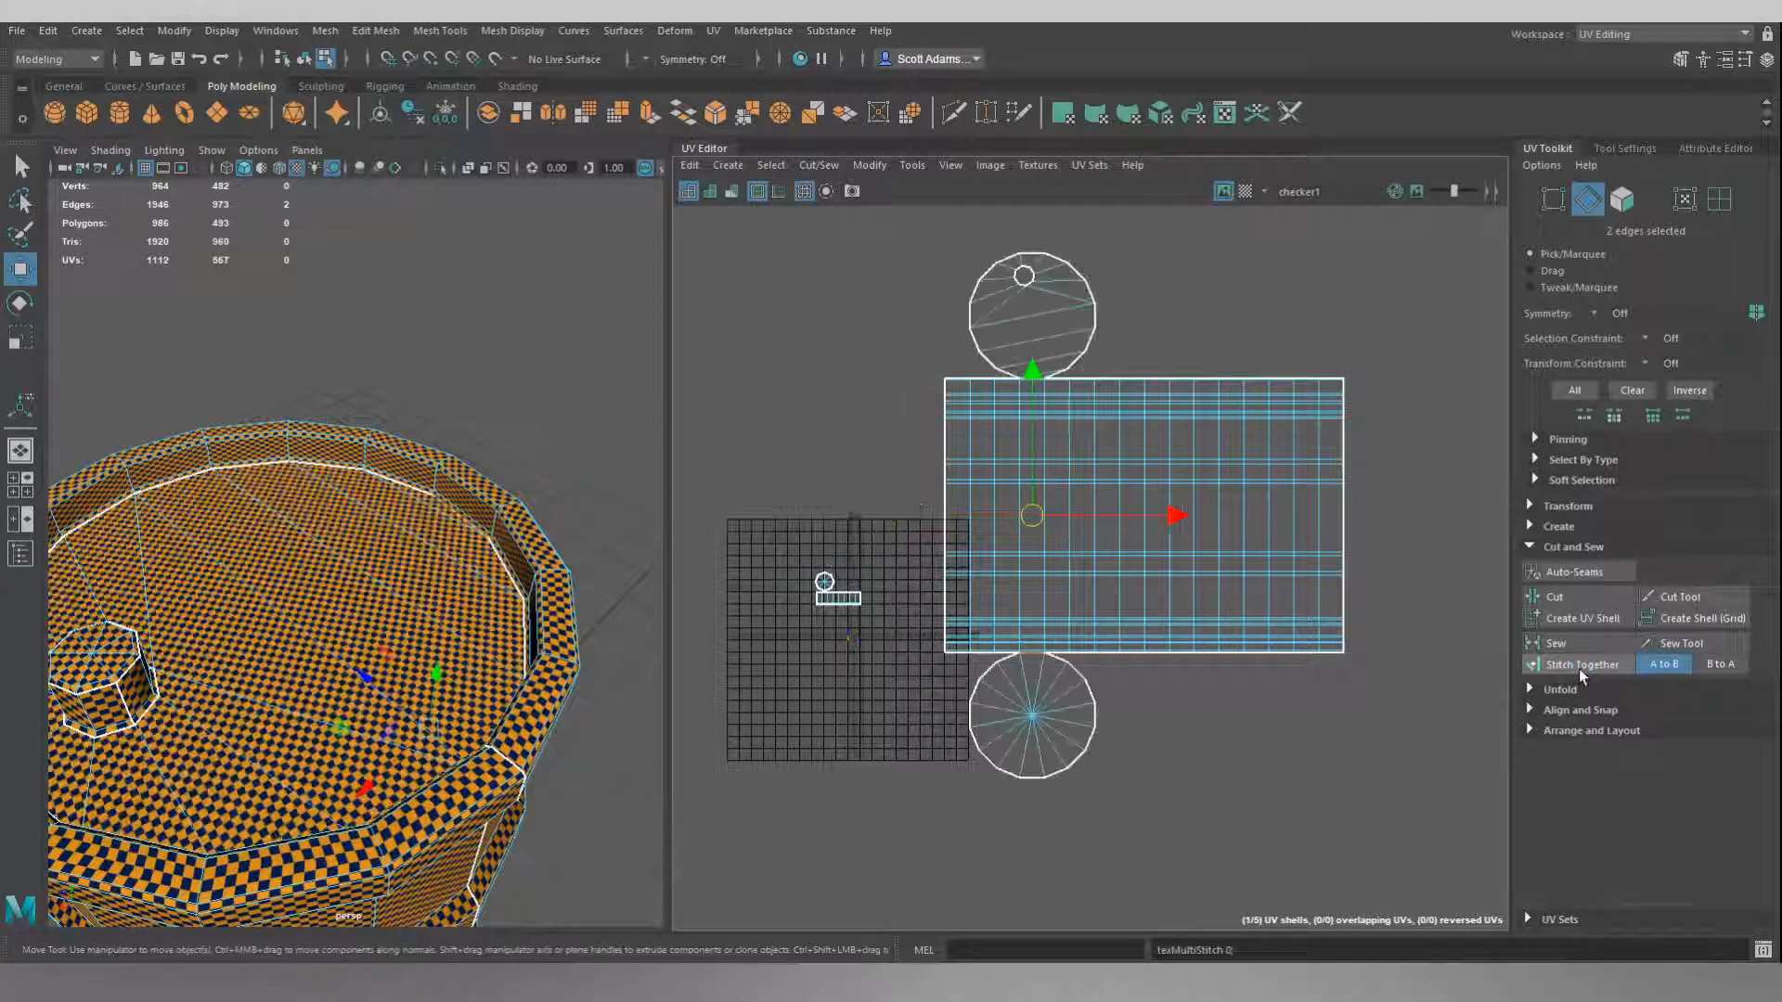
click(1195, 722)
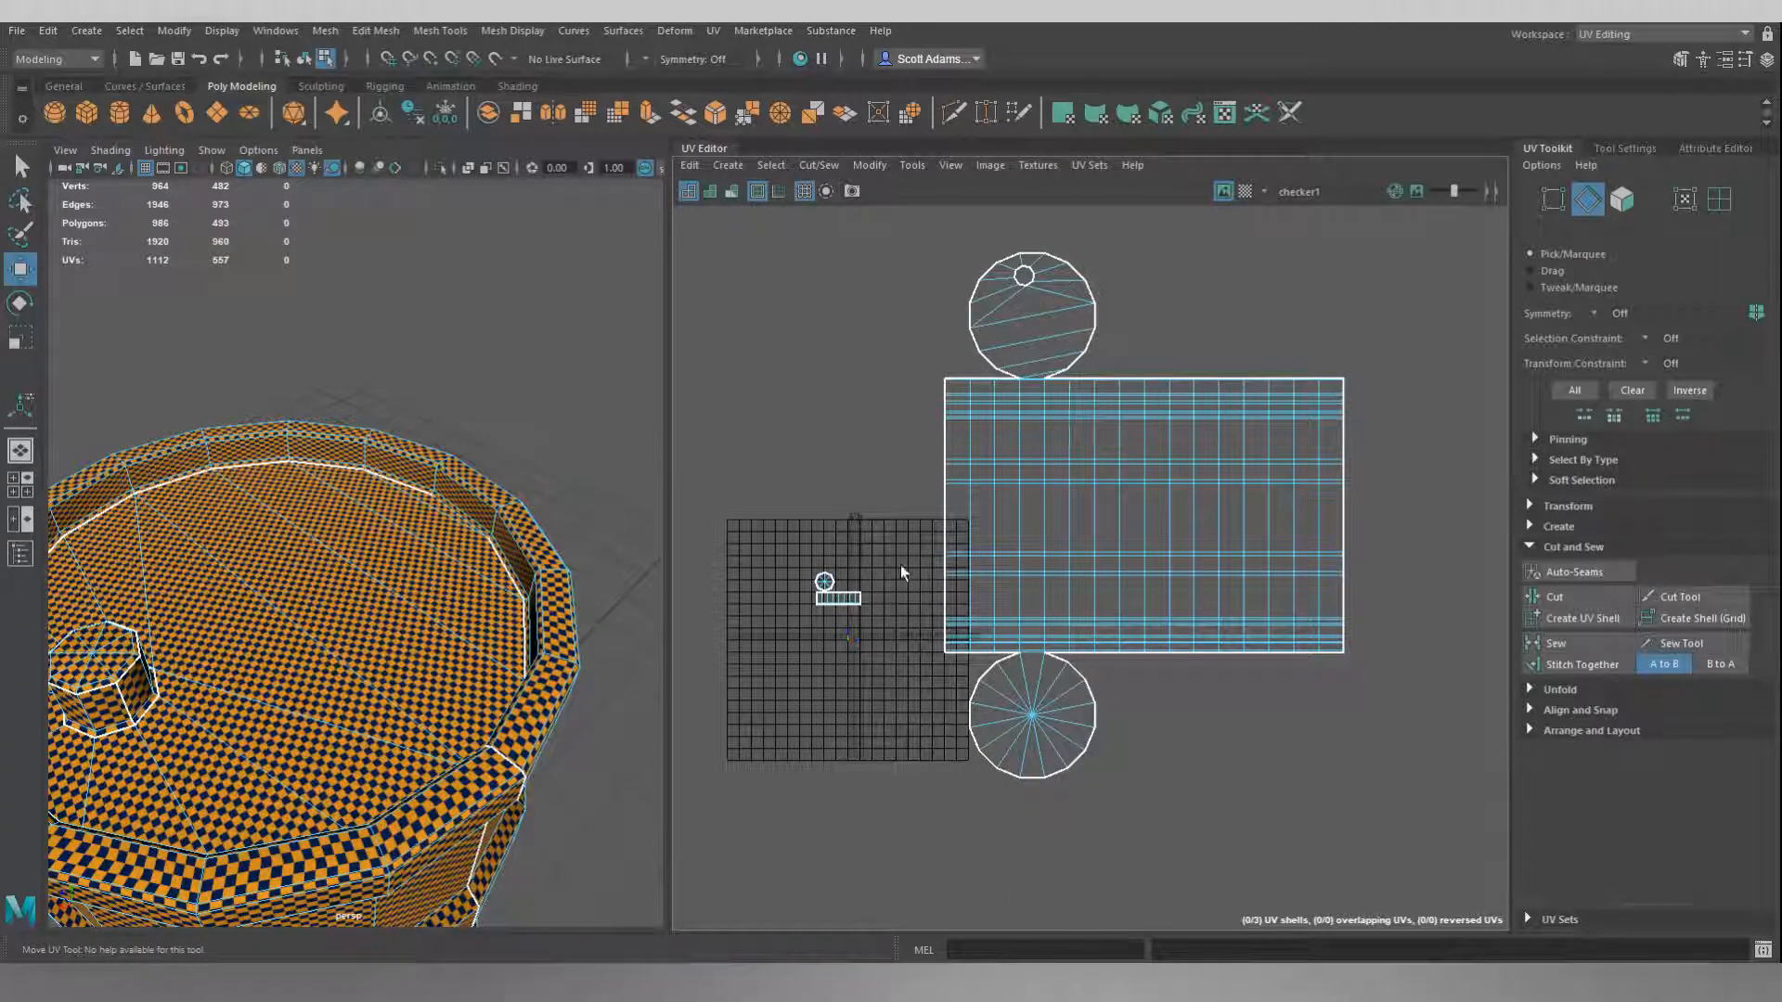
Stitch the small cap's octagonal top onto its side strip along one shared edge, and clear the selection.
scroll(855, 572, up, 8)
click(804, 557)
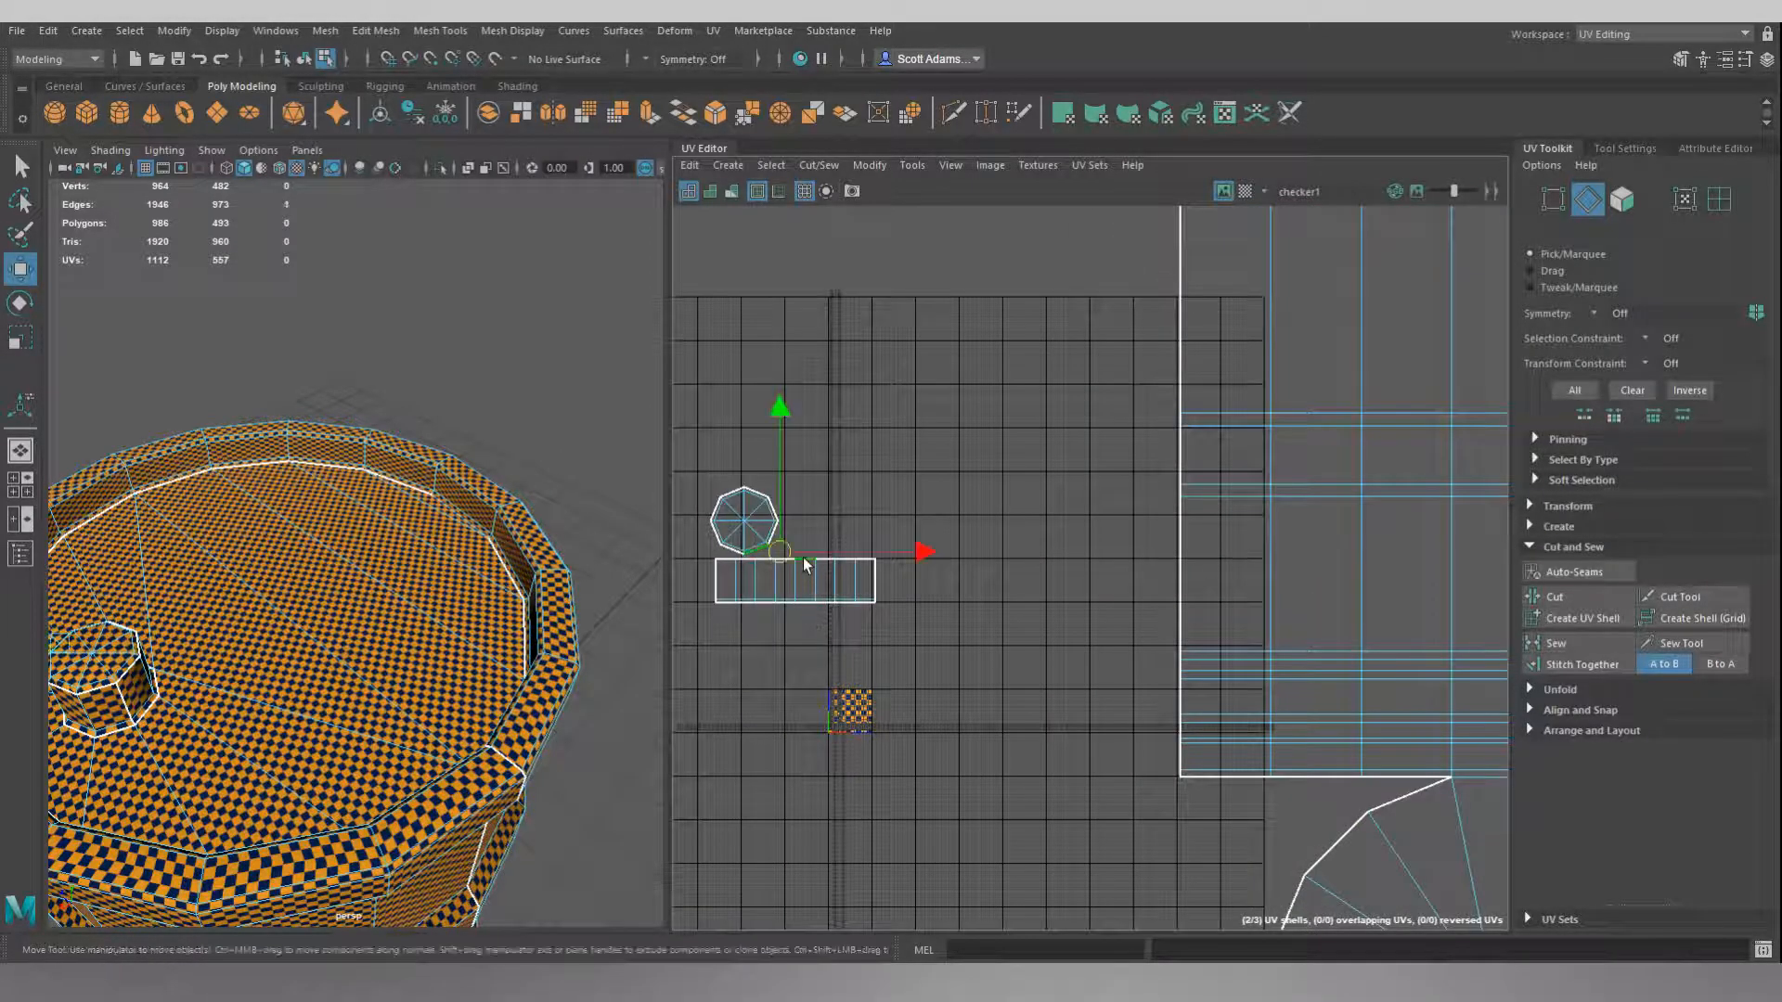
click(1578, 665)
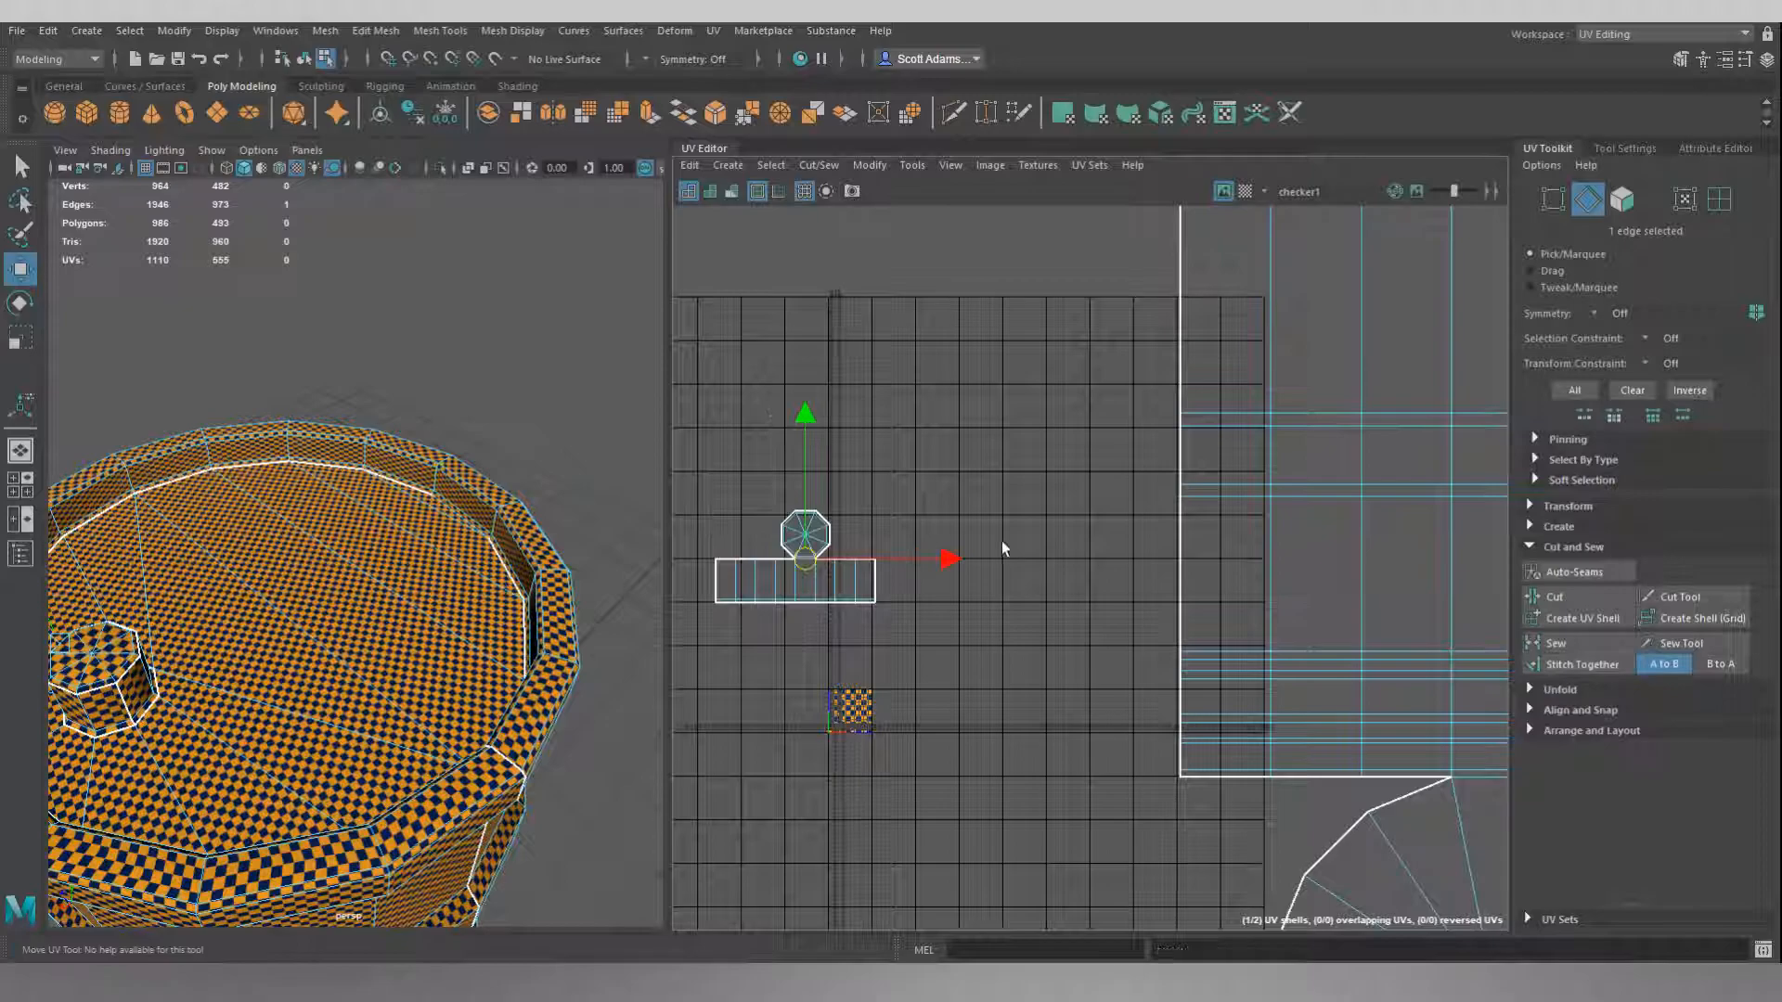
click(1001, 540)
scroll(1003, 543, down, 6)
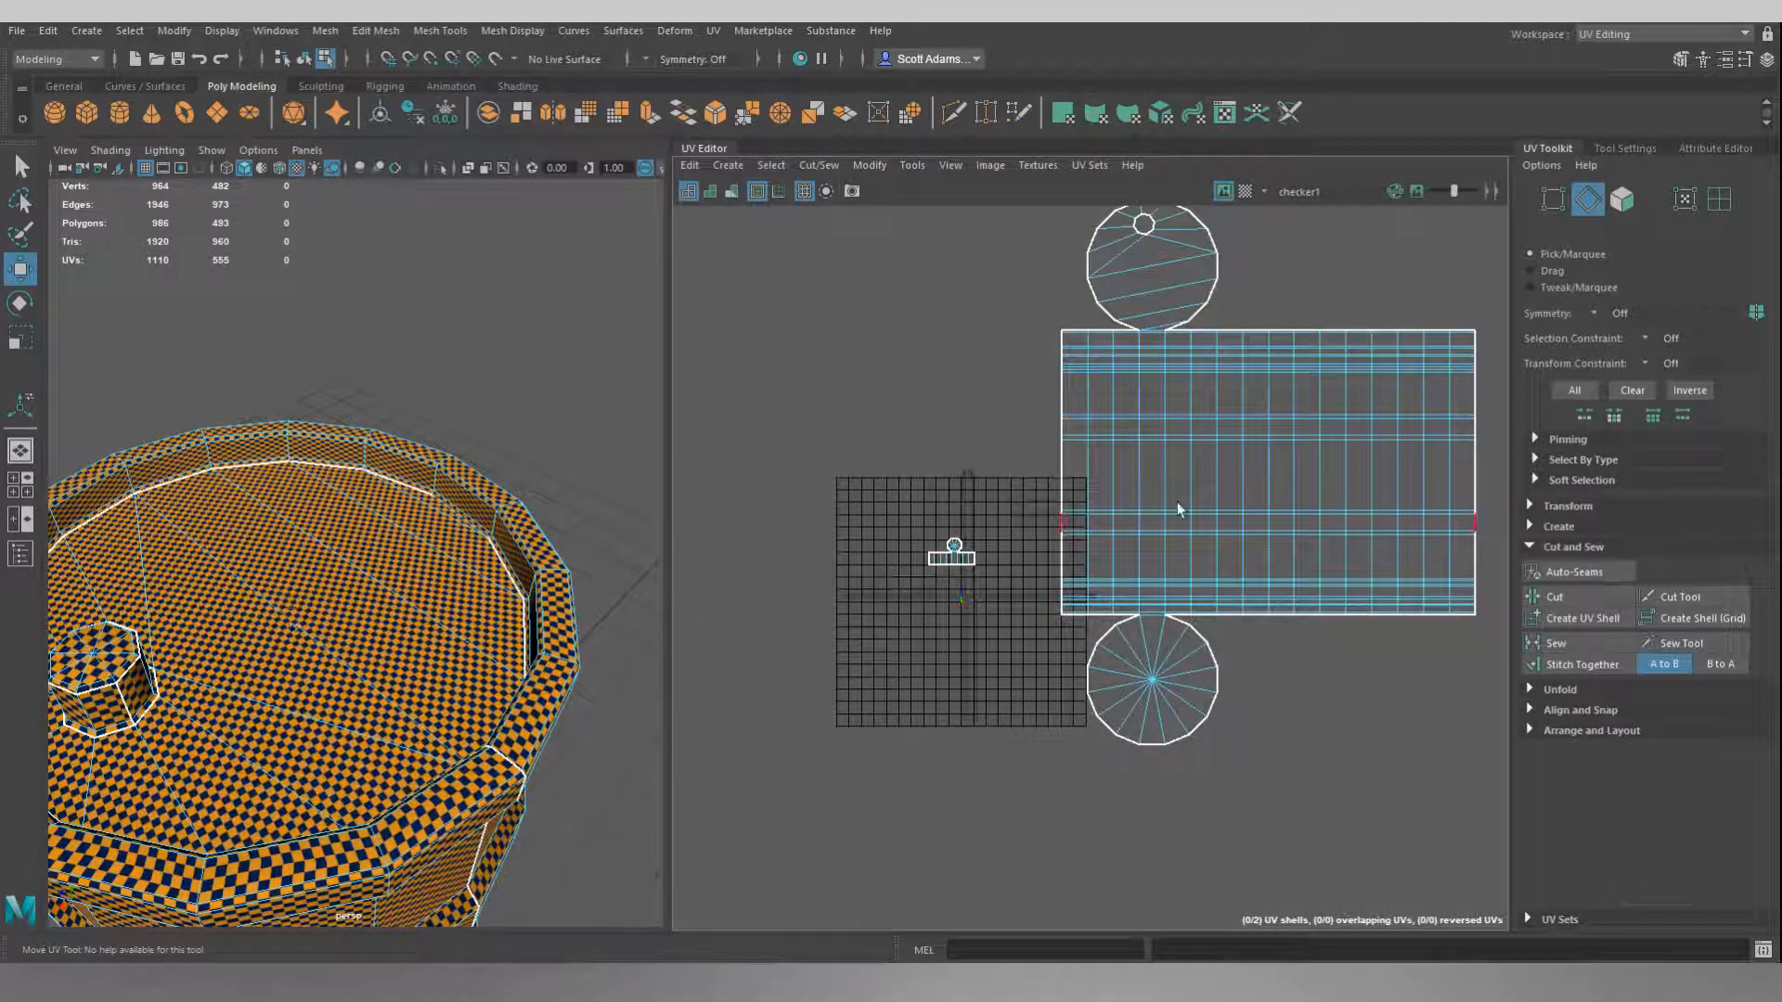
Switch to UV shell selection and select both the barrel and cap UV shells.
alt+middle_drag(1007, 350, 956, 392)
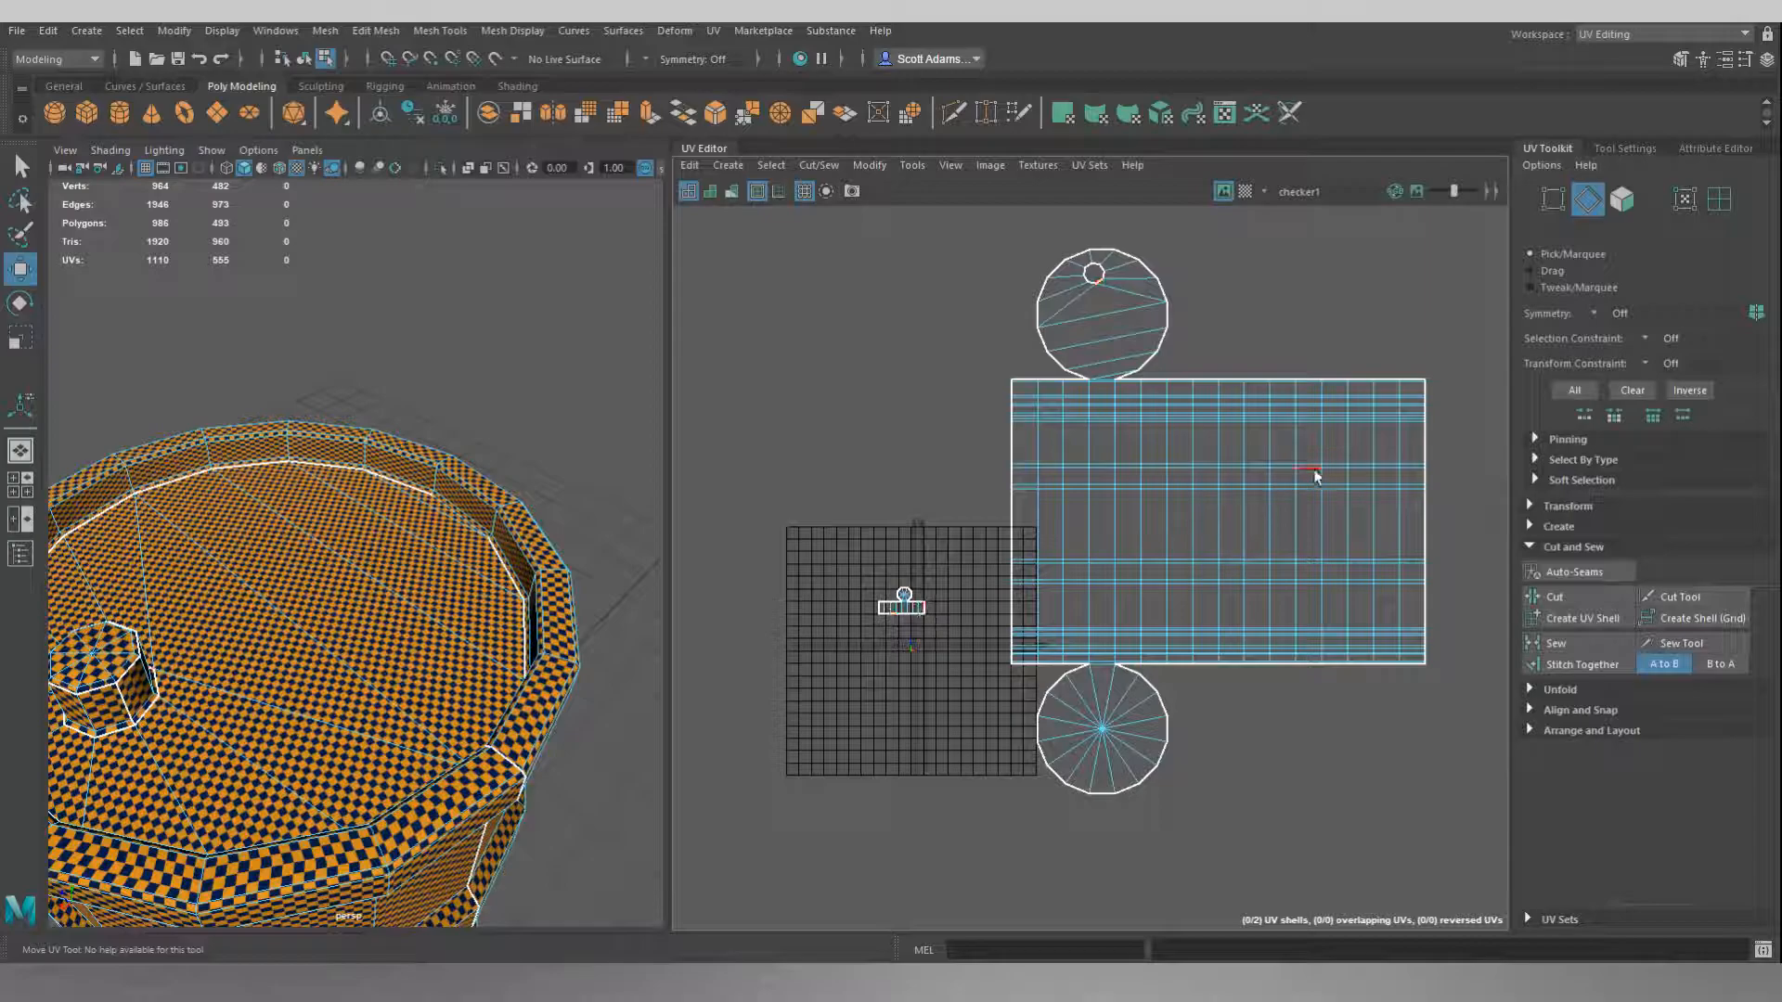
right_drag(889, 529, 871, 520)
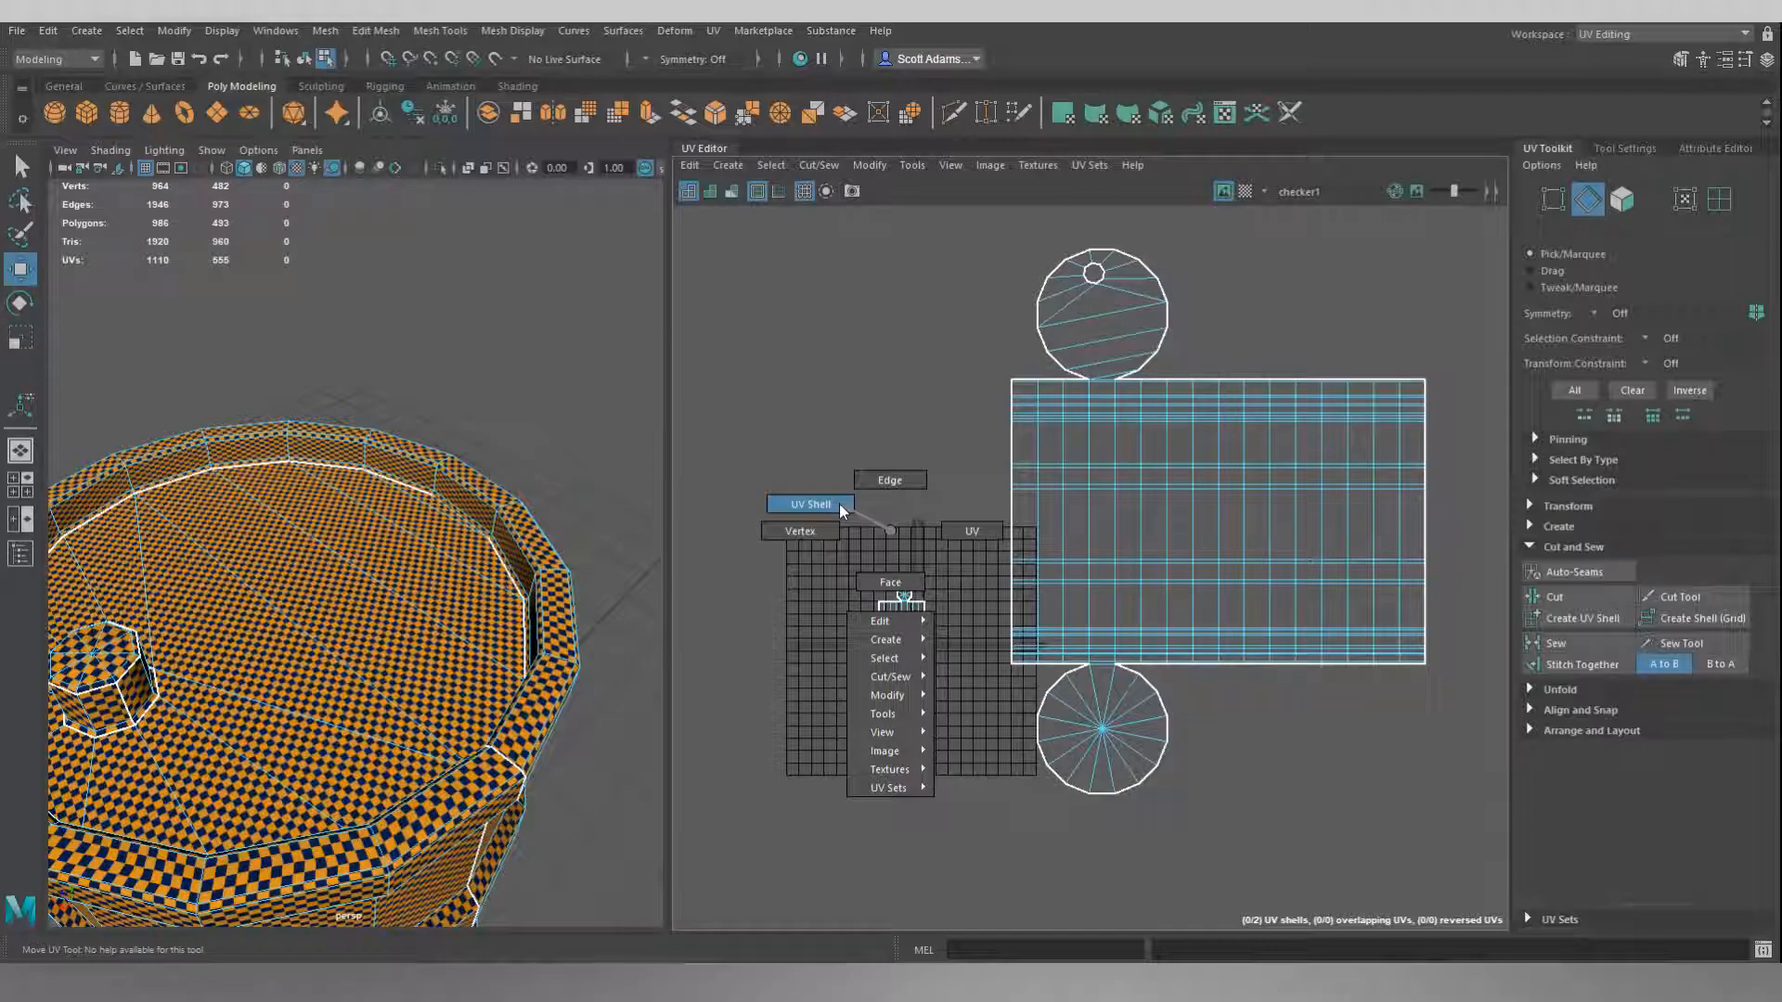
right_drag(840, 504, 839, 504)
drag(835, 420, 1237, 729)
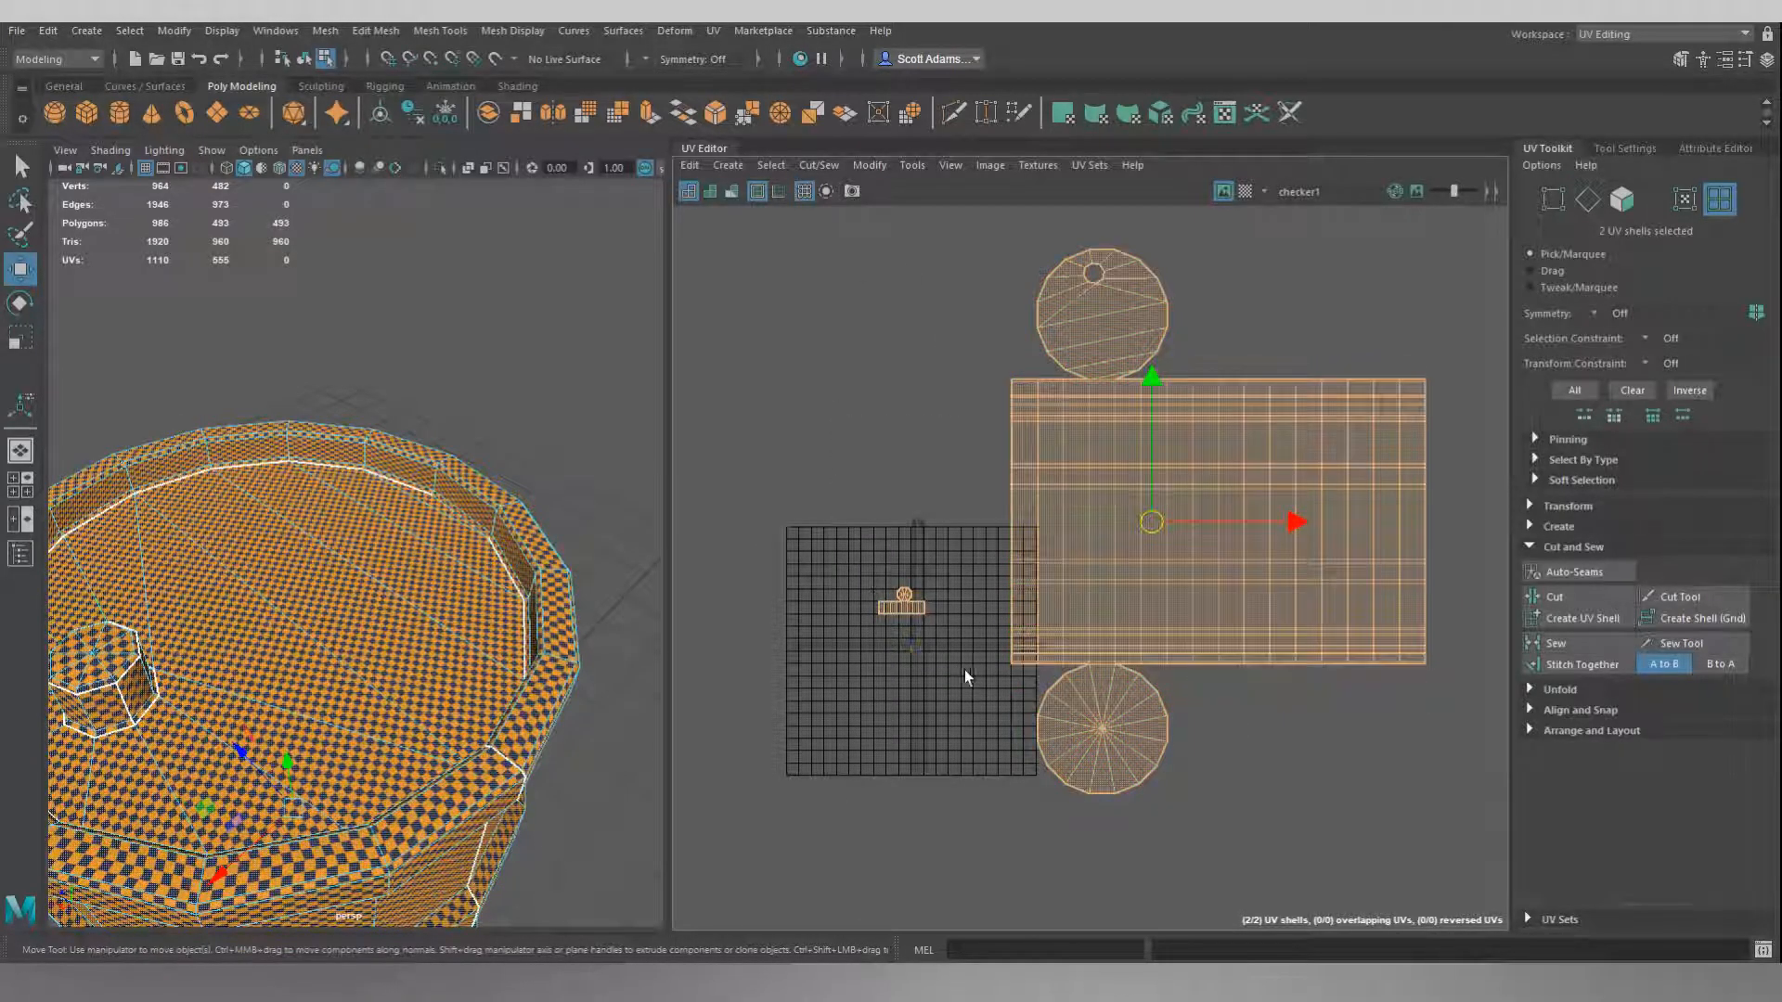
Set the UV layout options for the selected shells to 20 pixels of shell padding and a 2048 texture map size.
scroll(965, 670, up, 5)
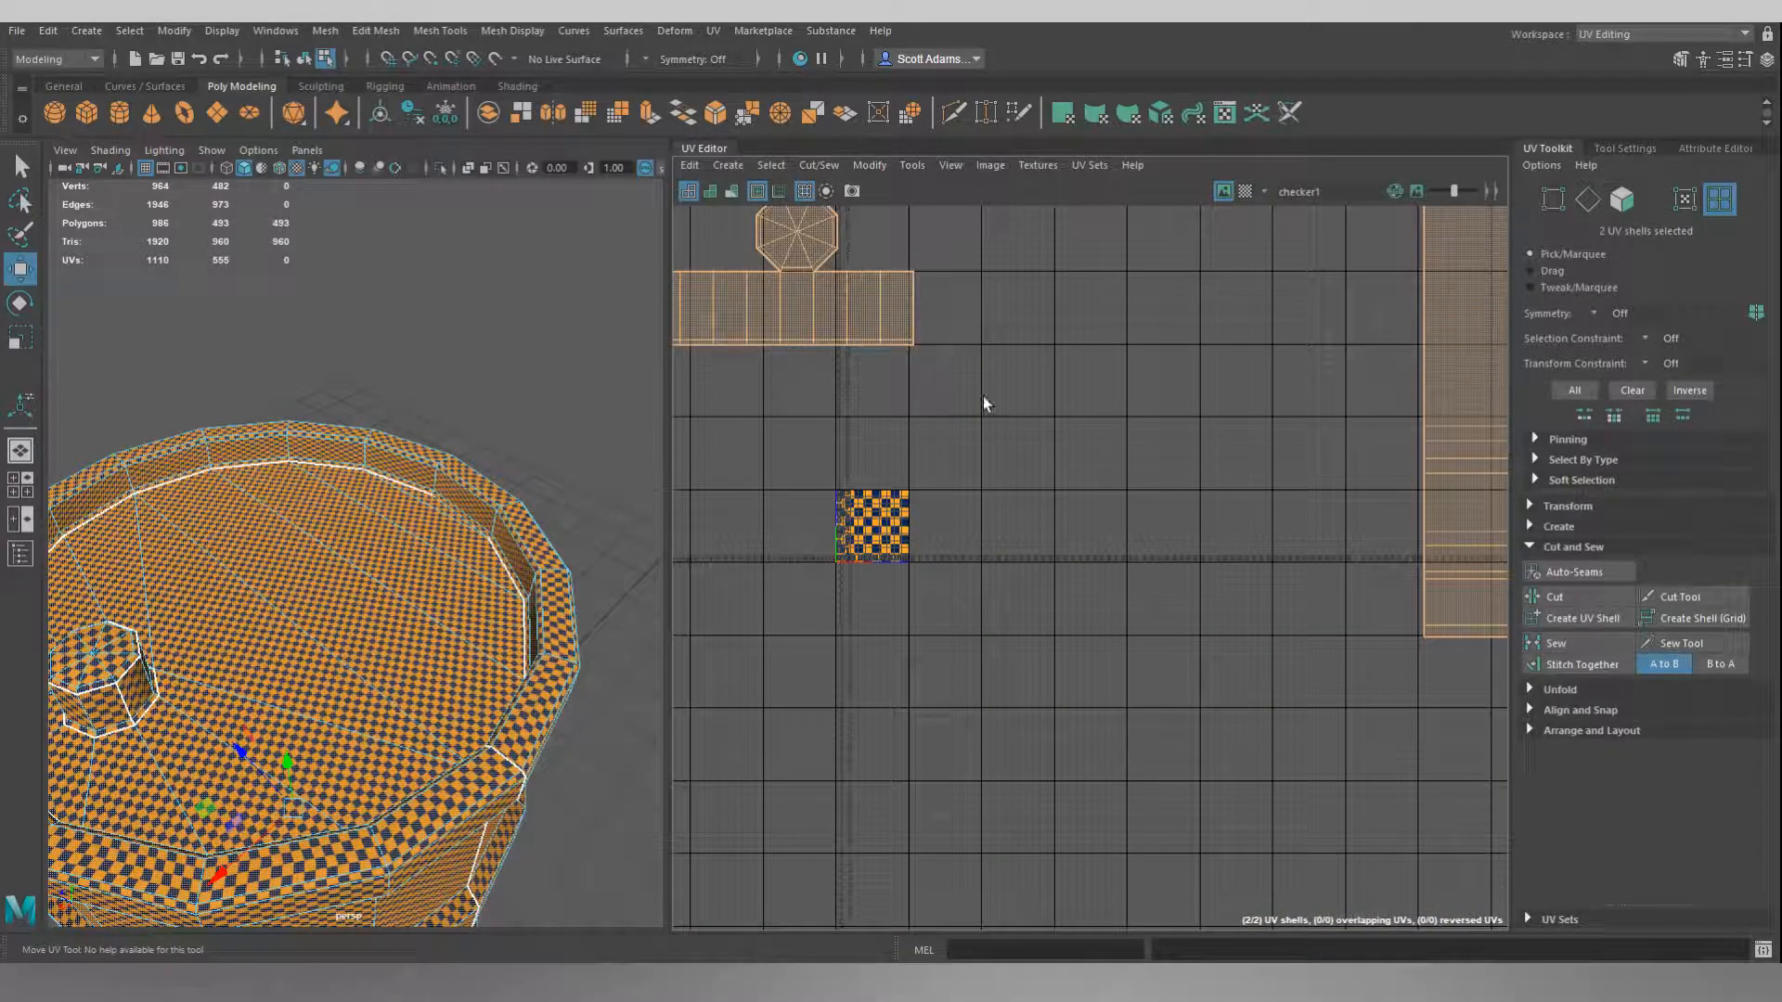
click(872, 167)
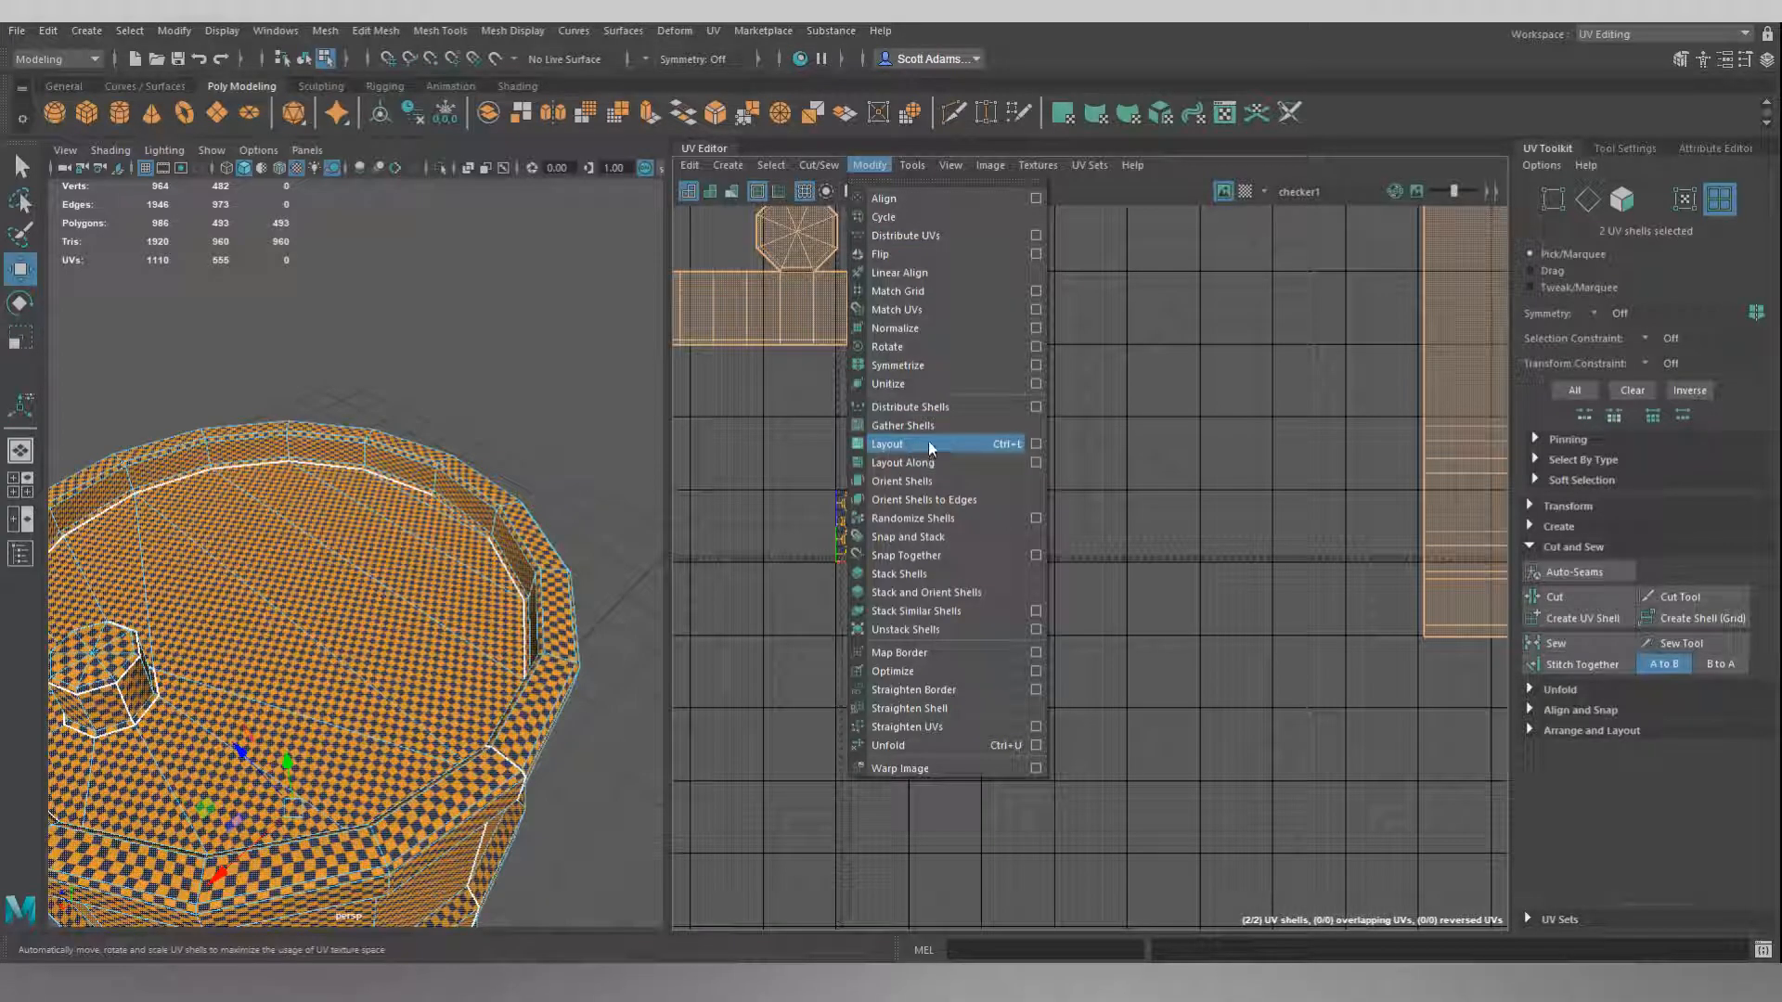
click(1037, 445)
drag(1370, 322, 1234, 247)
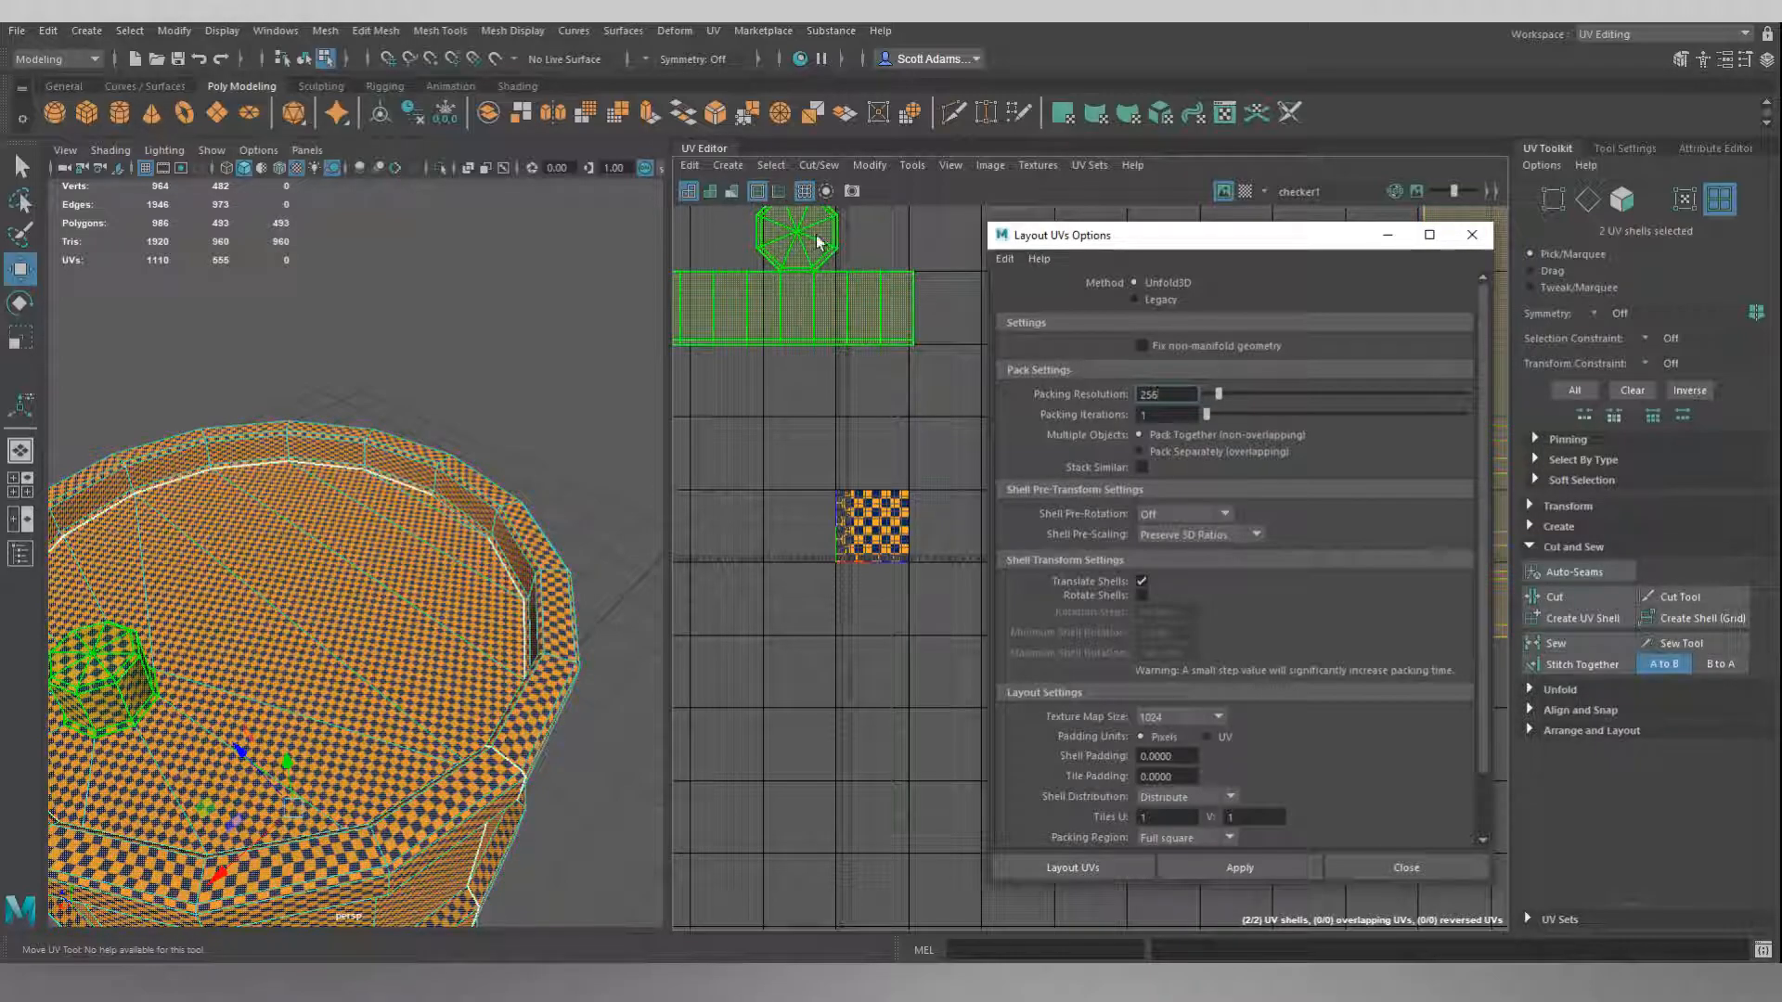
double_click(1160, 756)
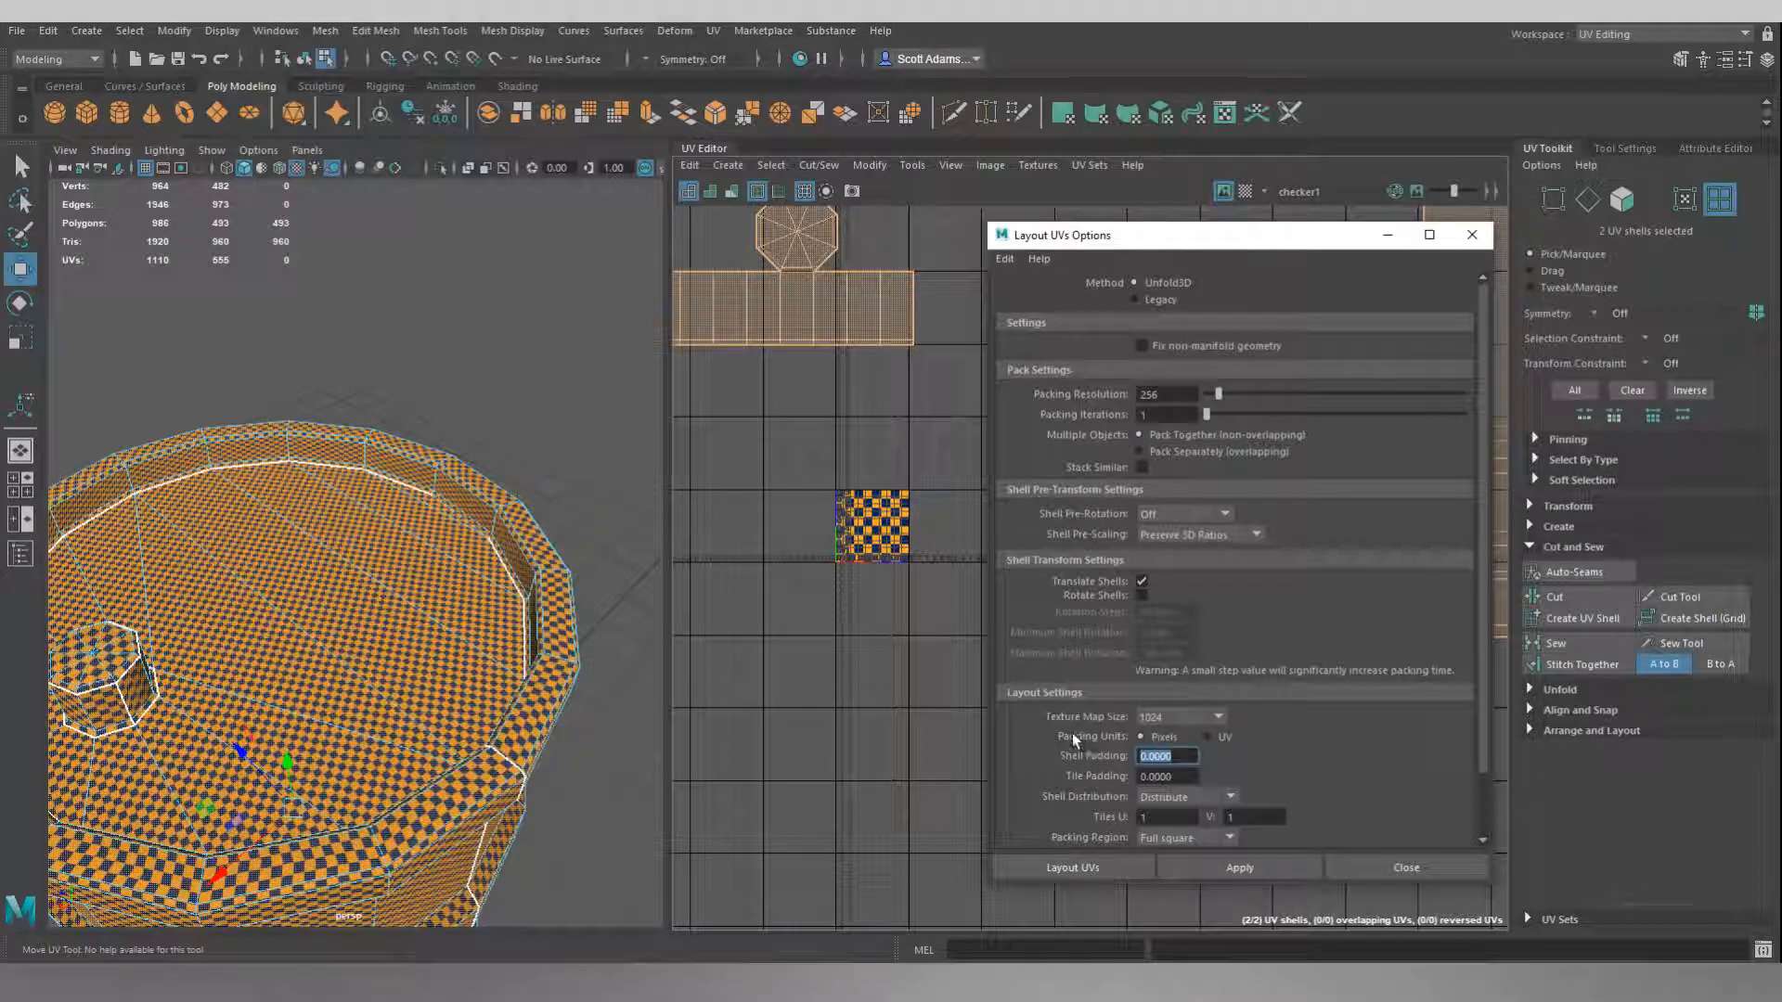
text(20)
click(1201, 718)
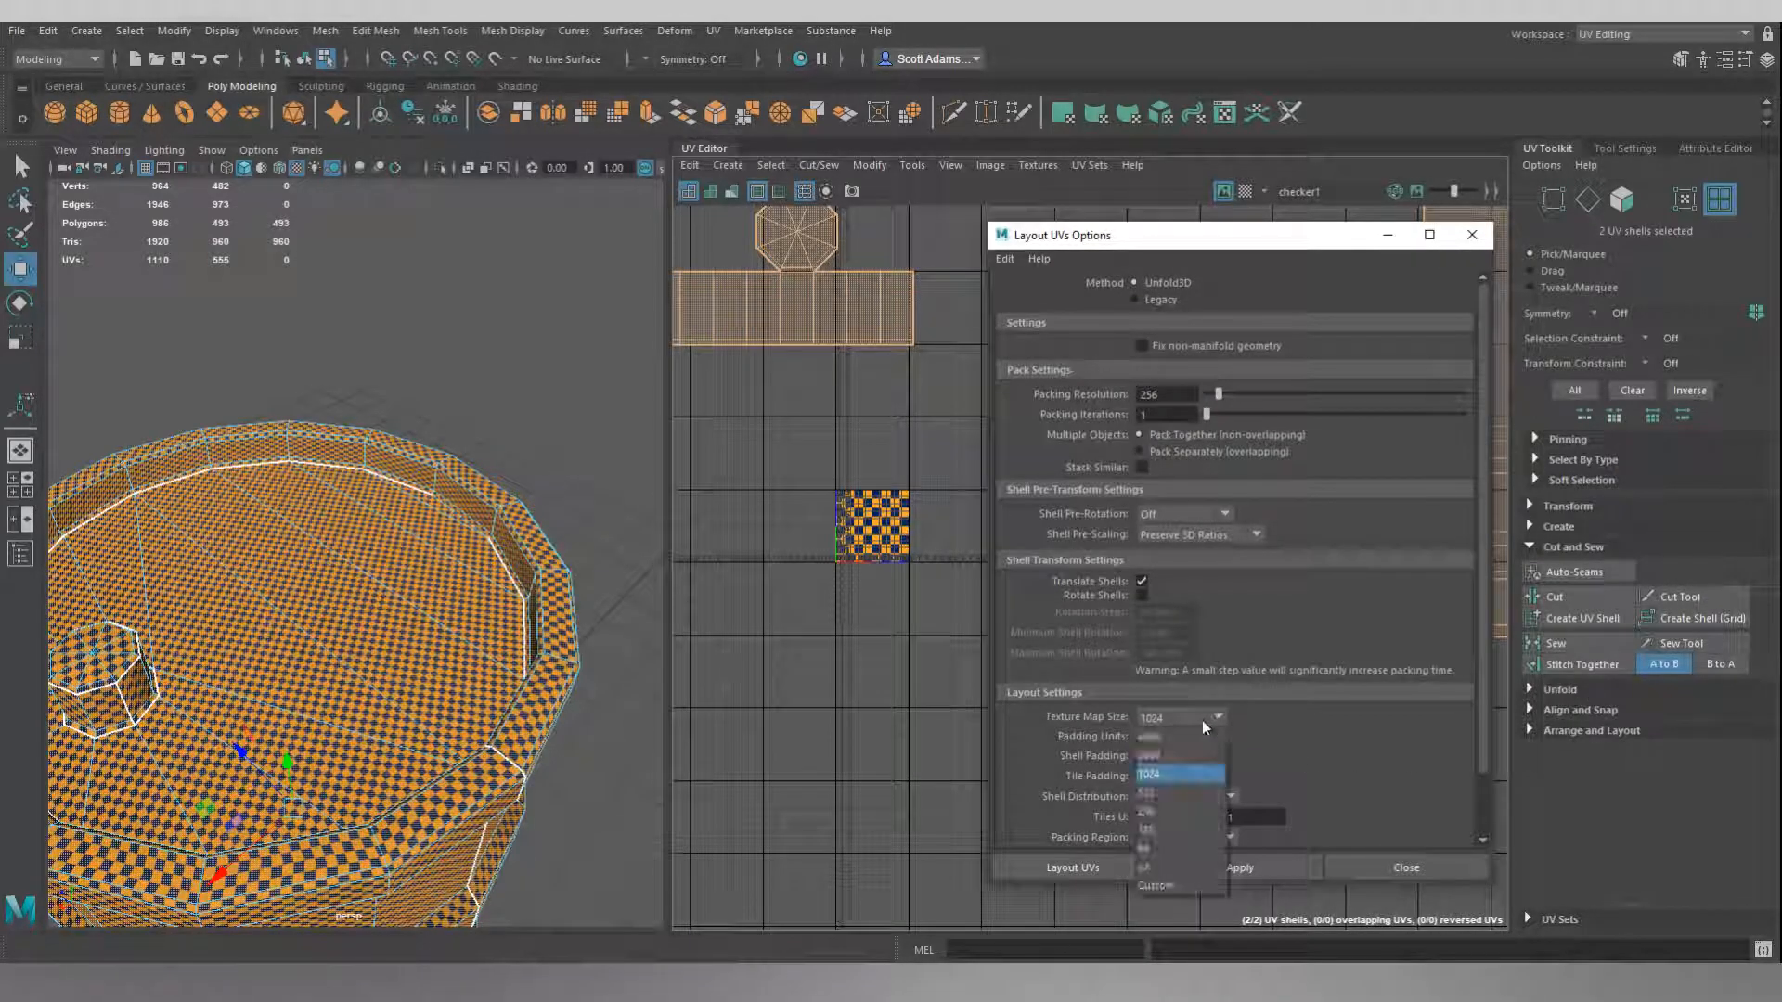
click(1169, 753)
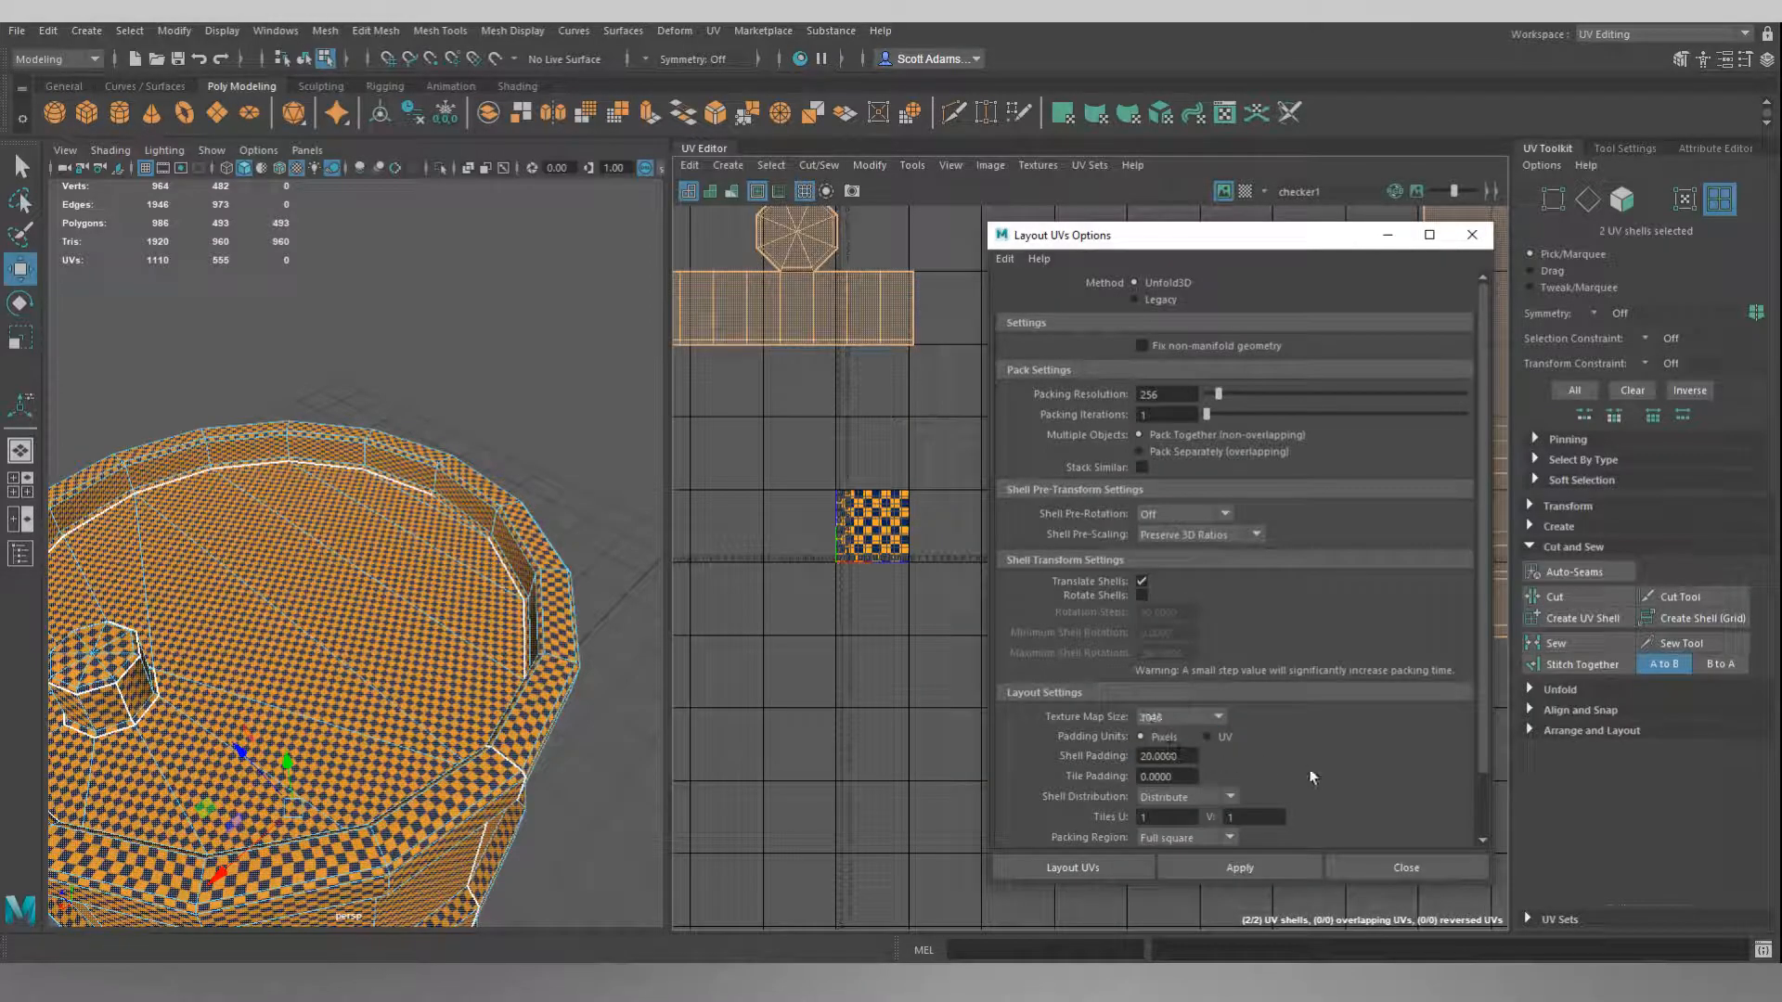
Lay out the barrel and cap UV shells inside the UV tile with these options, and clear the shell selection.
click(1227, 867)
click(1089, 866)
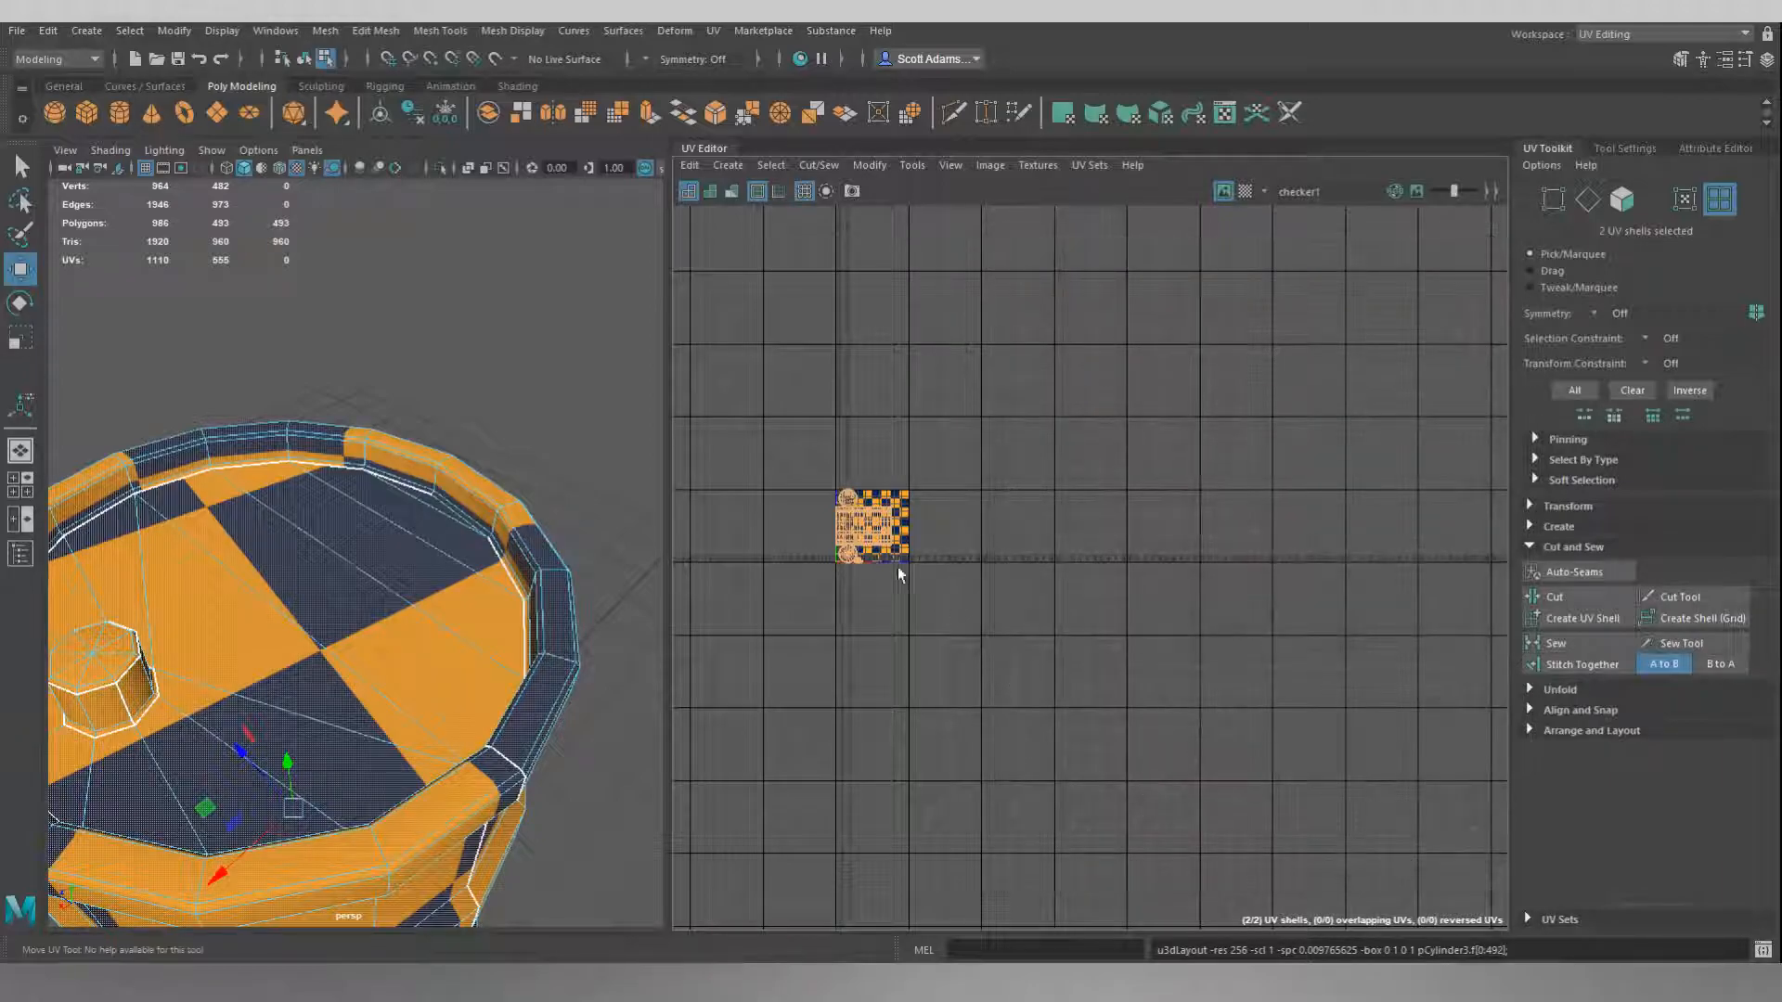
scroll(872, 529, up, 5)
scroll(898, 533, up, 2)
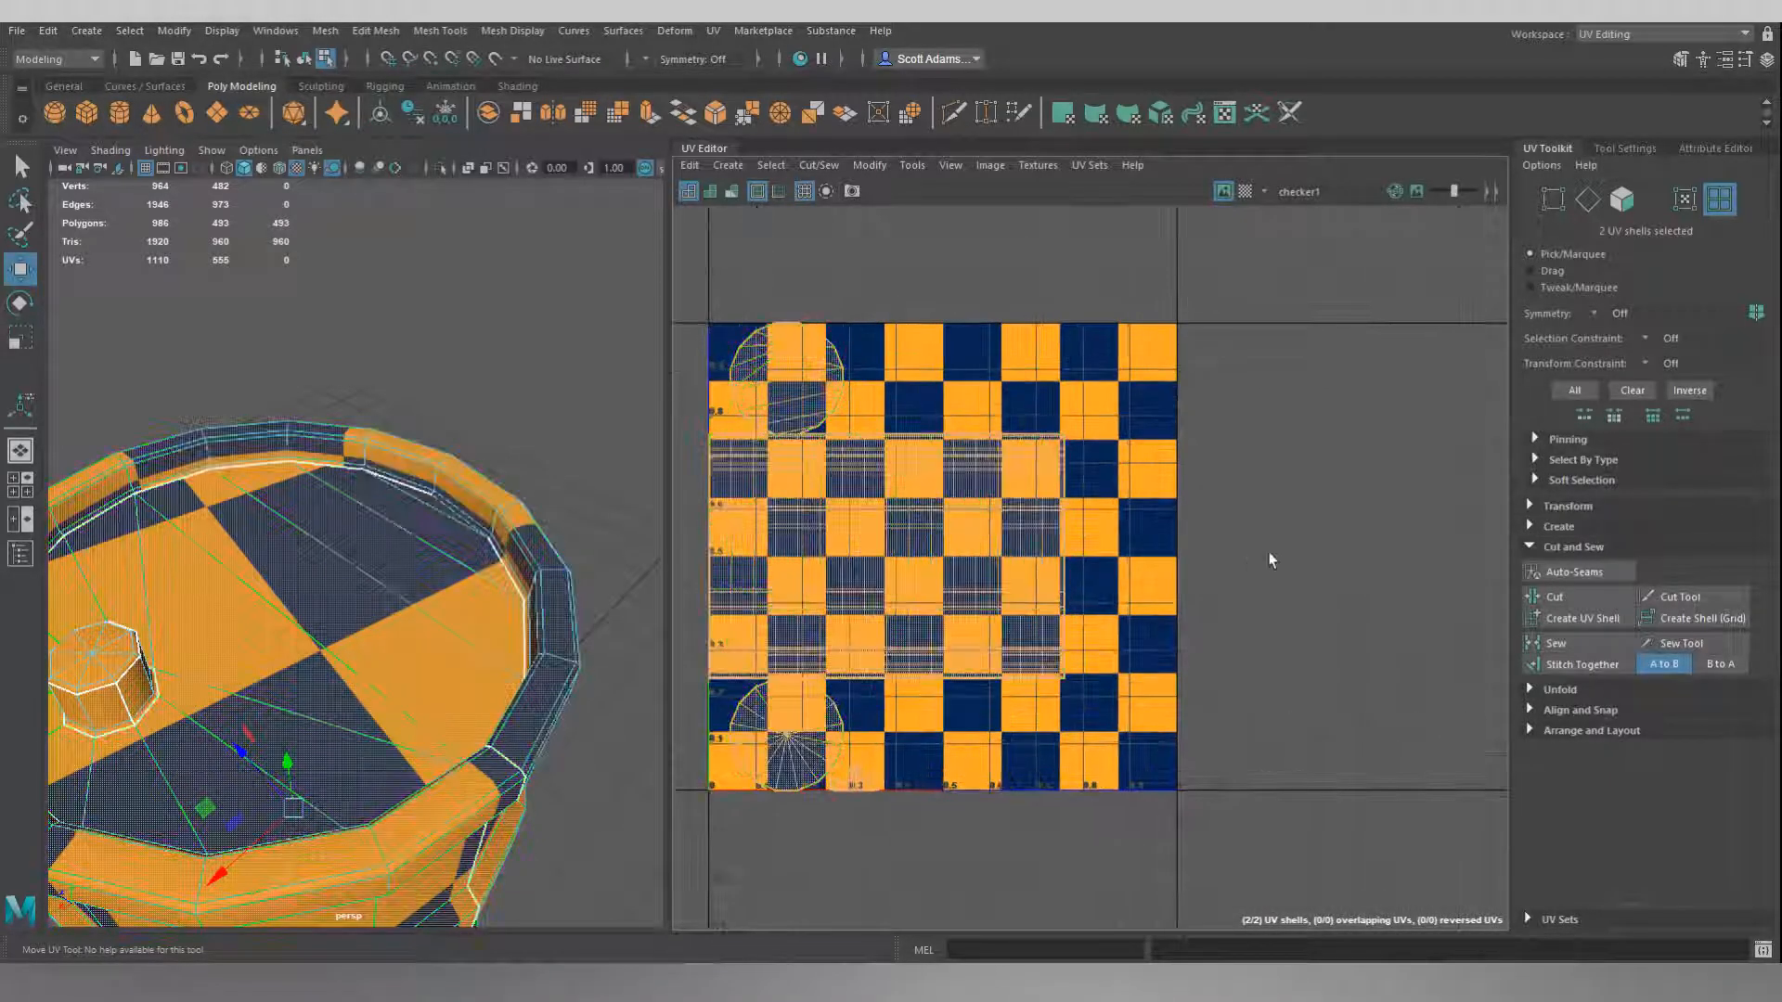
click(1253, 565)
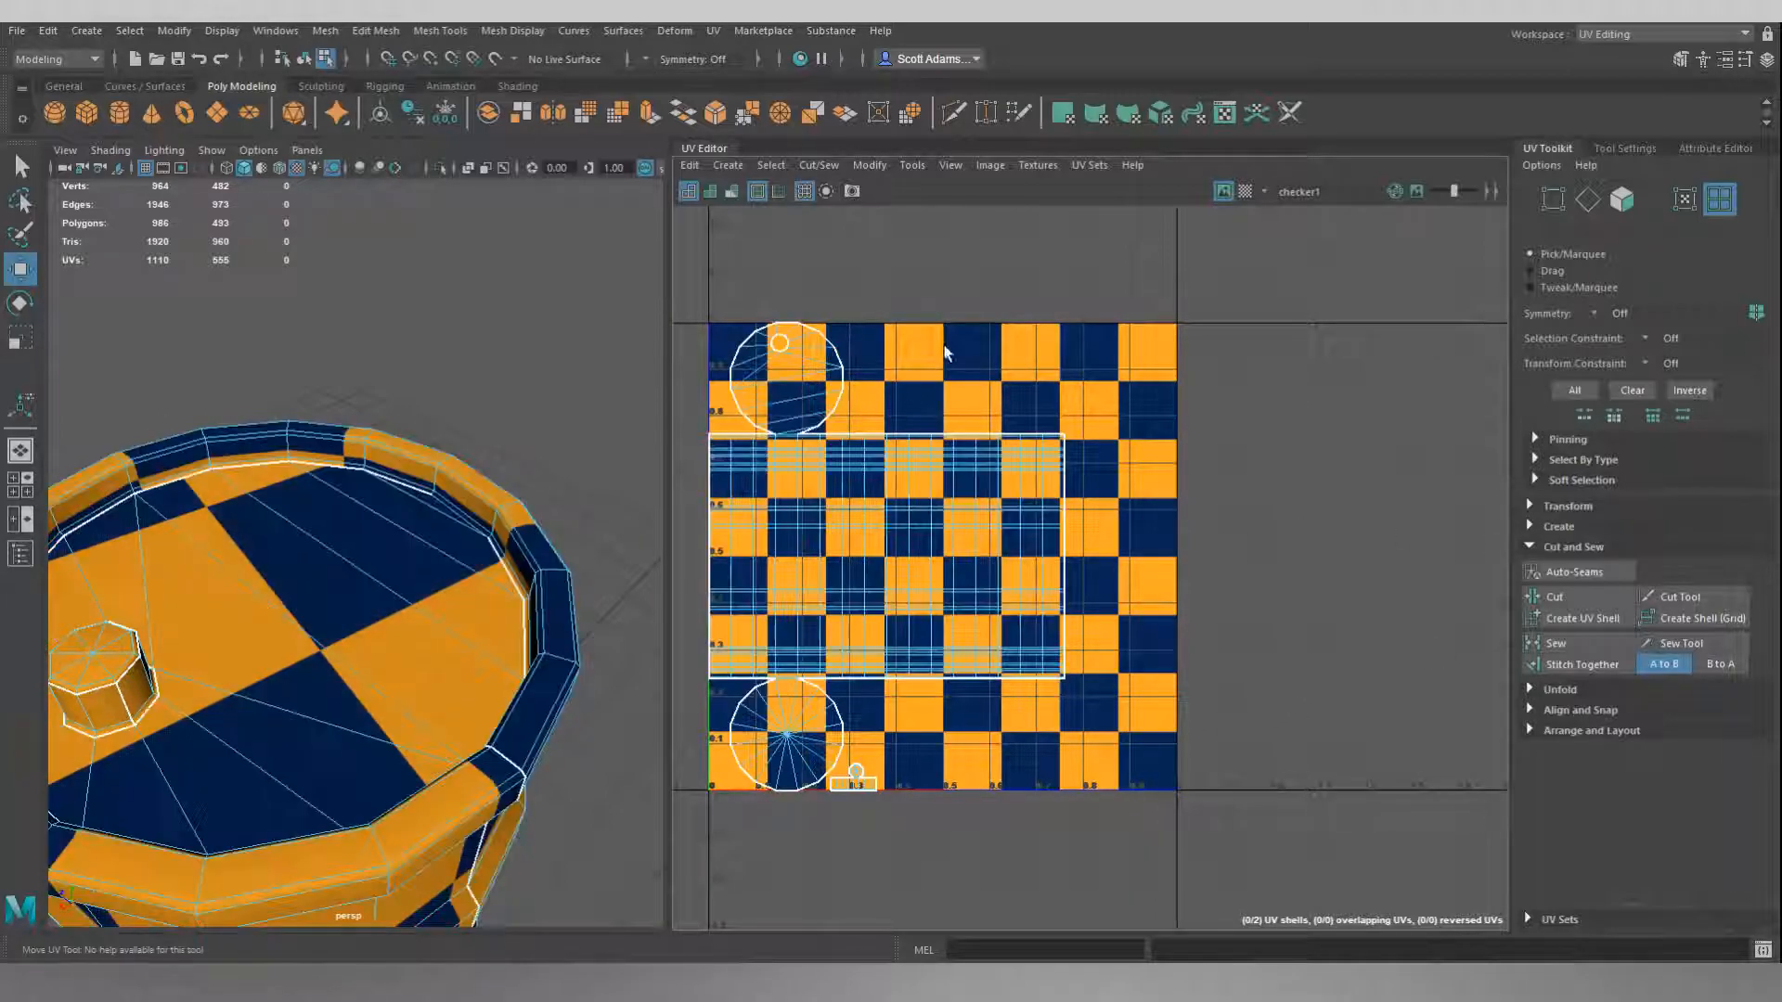
Switch to object selection on the barrel, assign it the existing phong1 material through the Hypershade, and close the Hypershade.
mouse_move(940, 284)
right_down()
mouse_move(1001, 263)
mouse_move(936, 267)
right_up()
right_drag(539, 325, 618, 303)
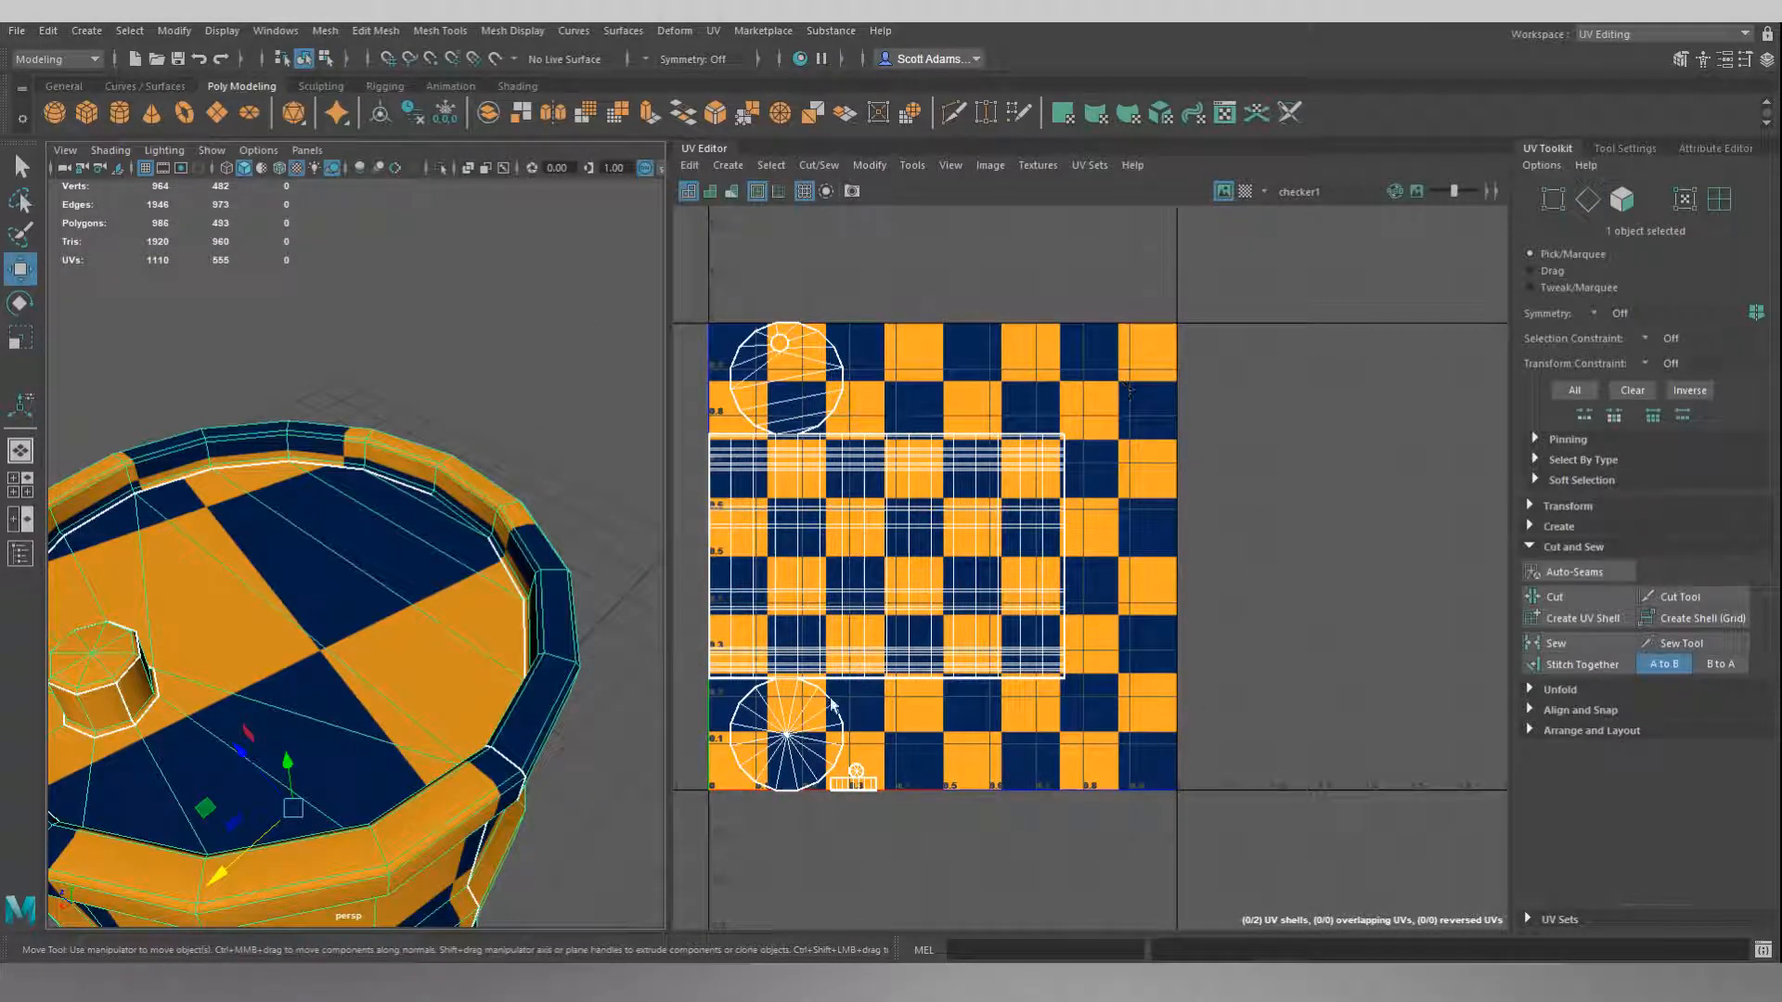
click(800, 60)
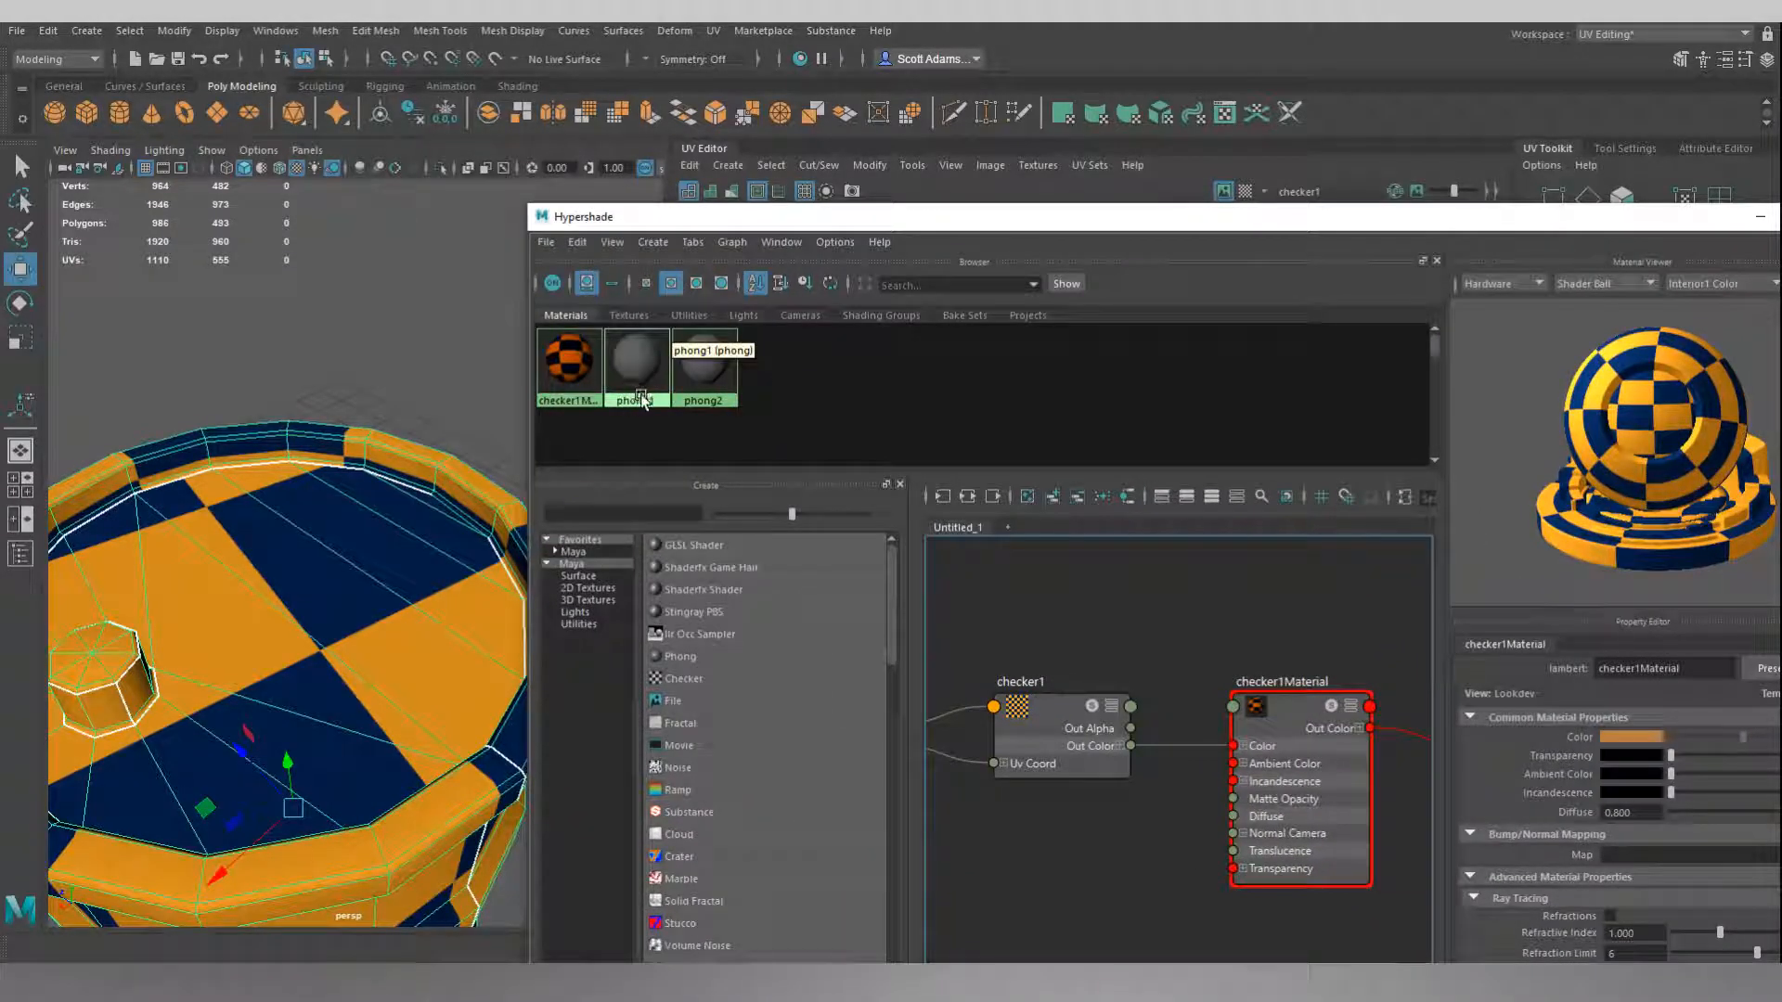
right_drag(644, 365, 645, 316)
drag(1505, 222, 1140, 211)
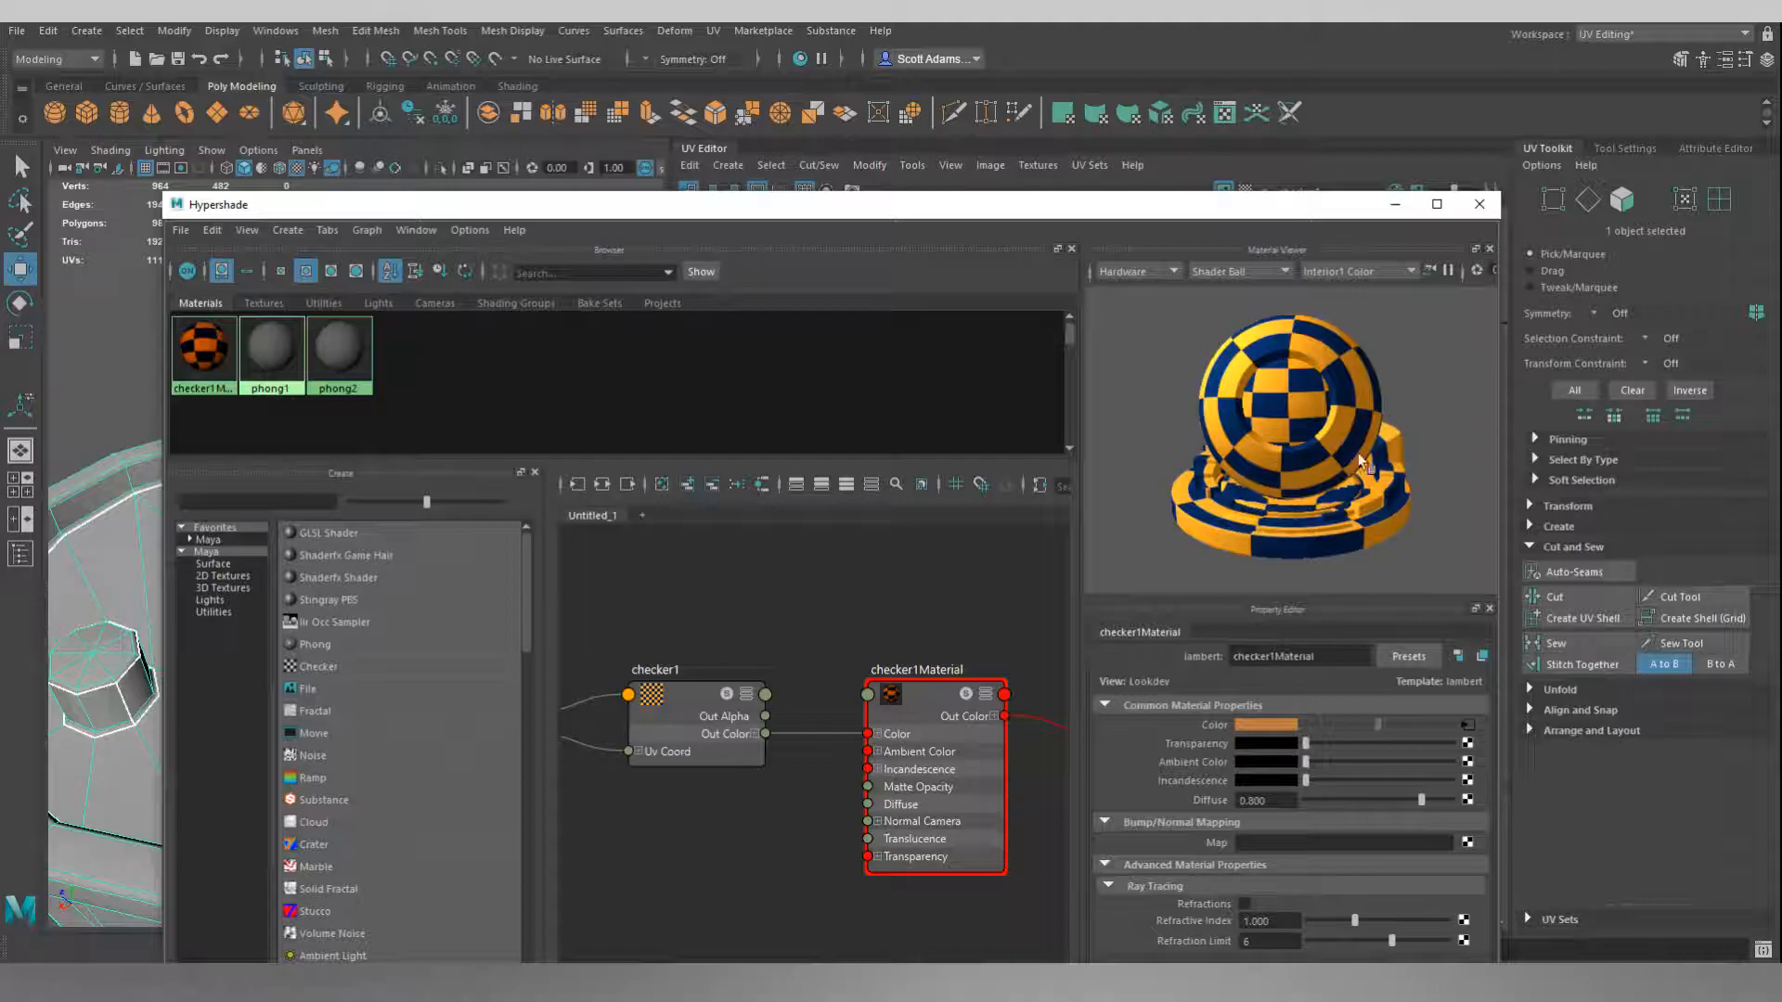
click(1479, 208)
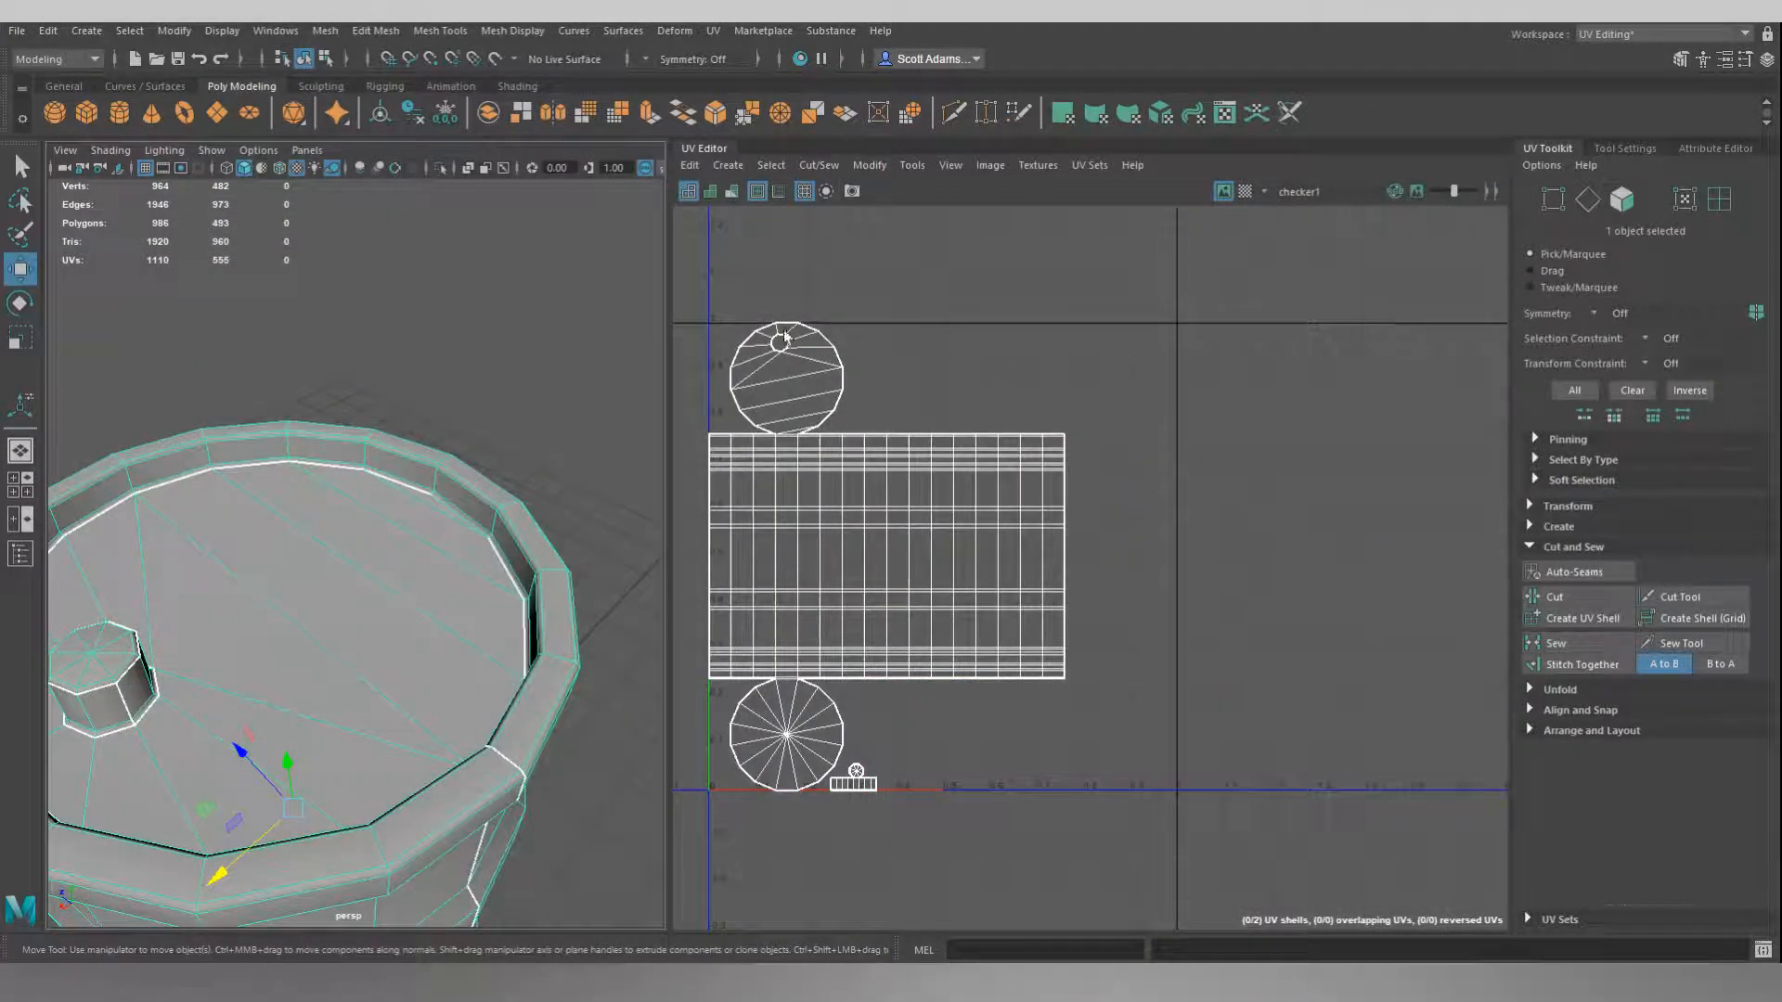
Switch to the Modeling - Standard workspace, deselect the barrel, and bring both barrels into view.
click(284, 36)
mouse_move(380, 64)
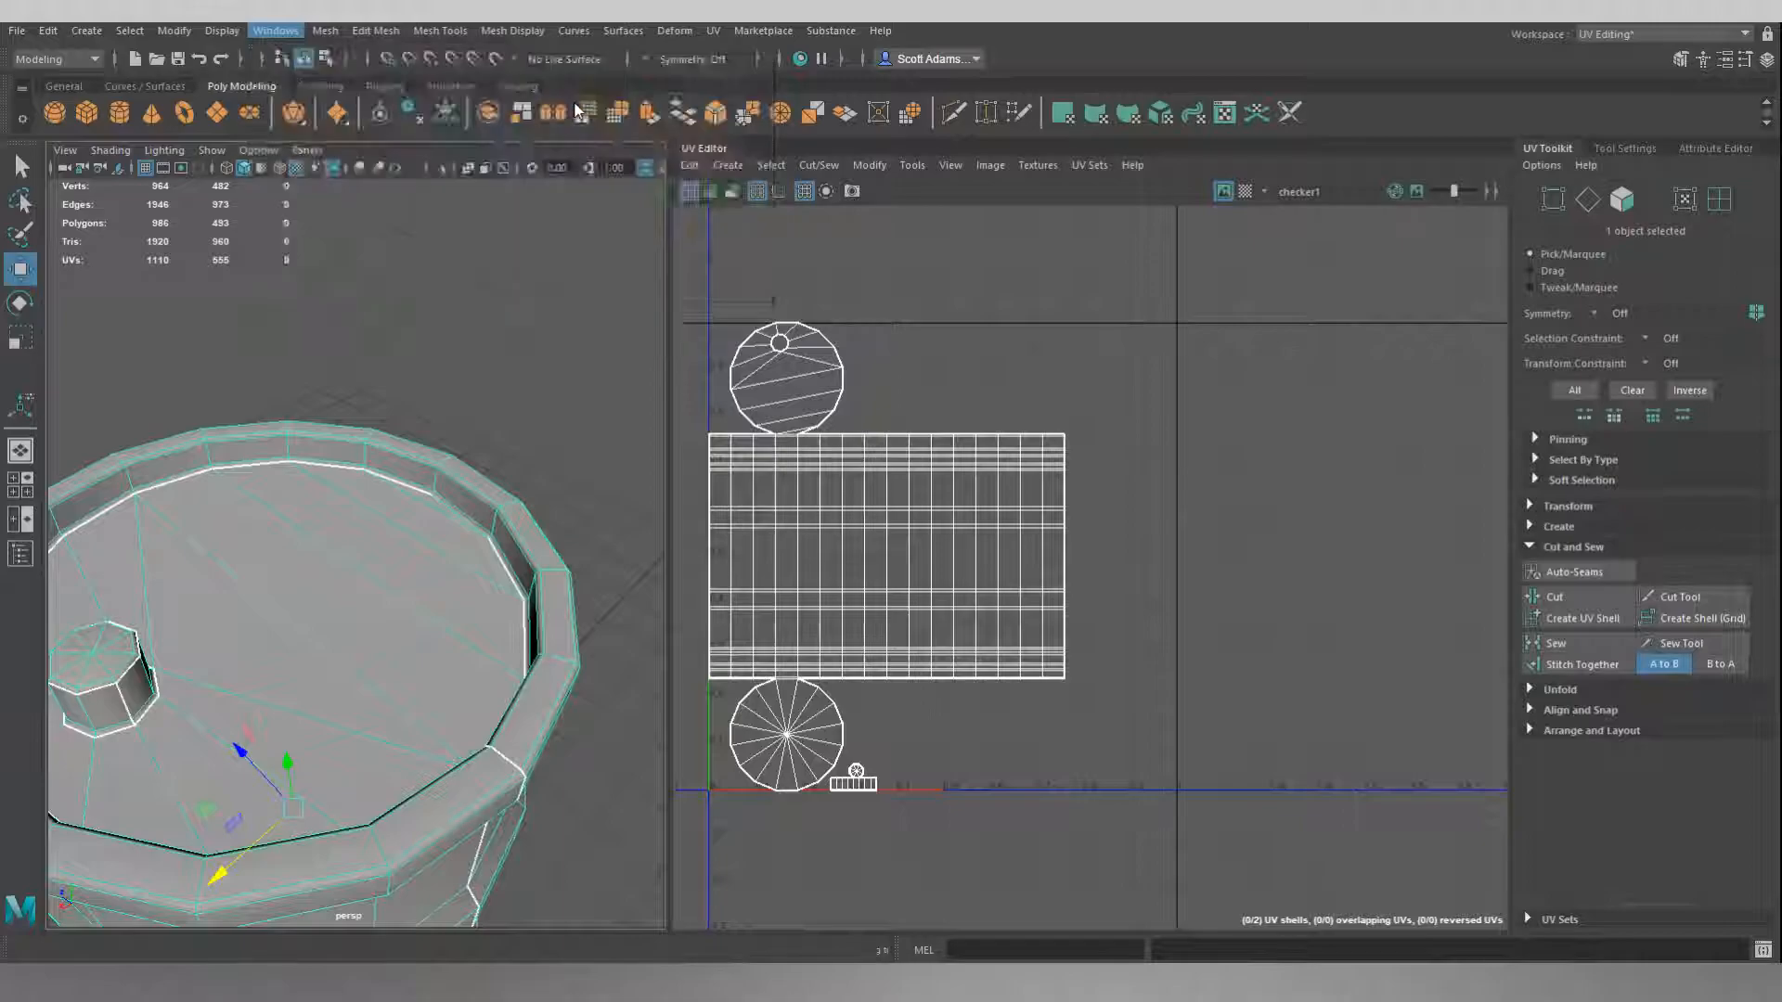
click(576, 103)
scroll(768, 370, down, 6)
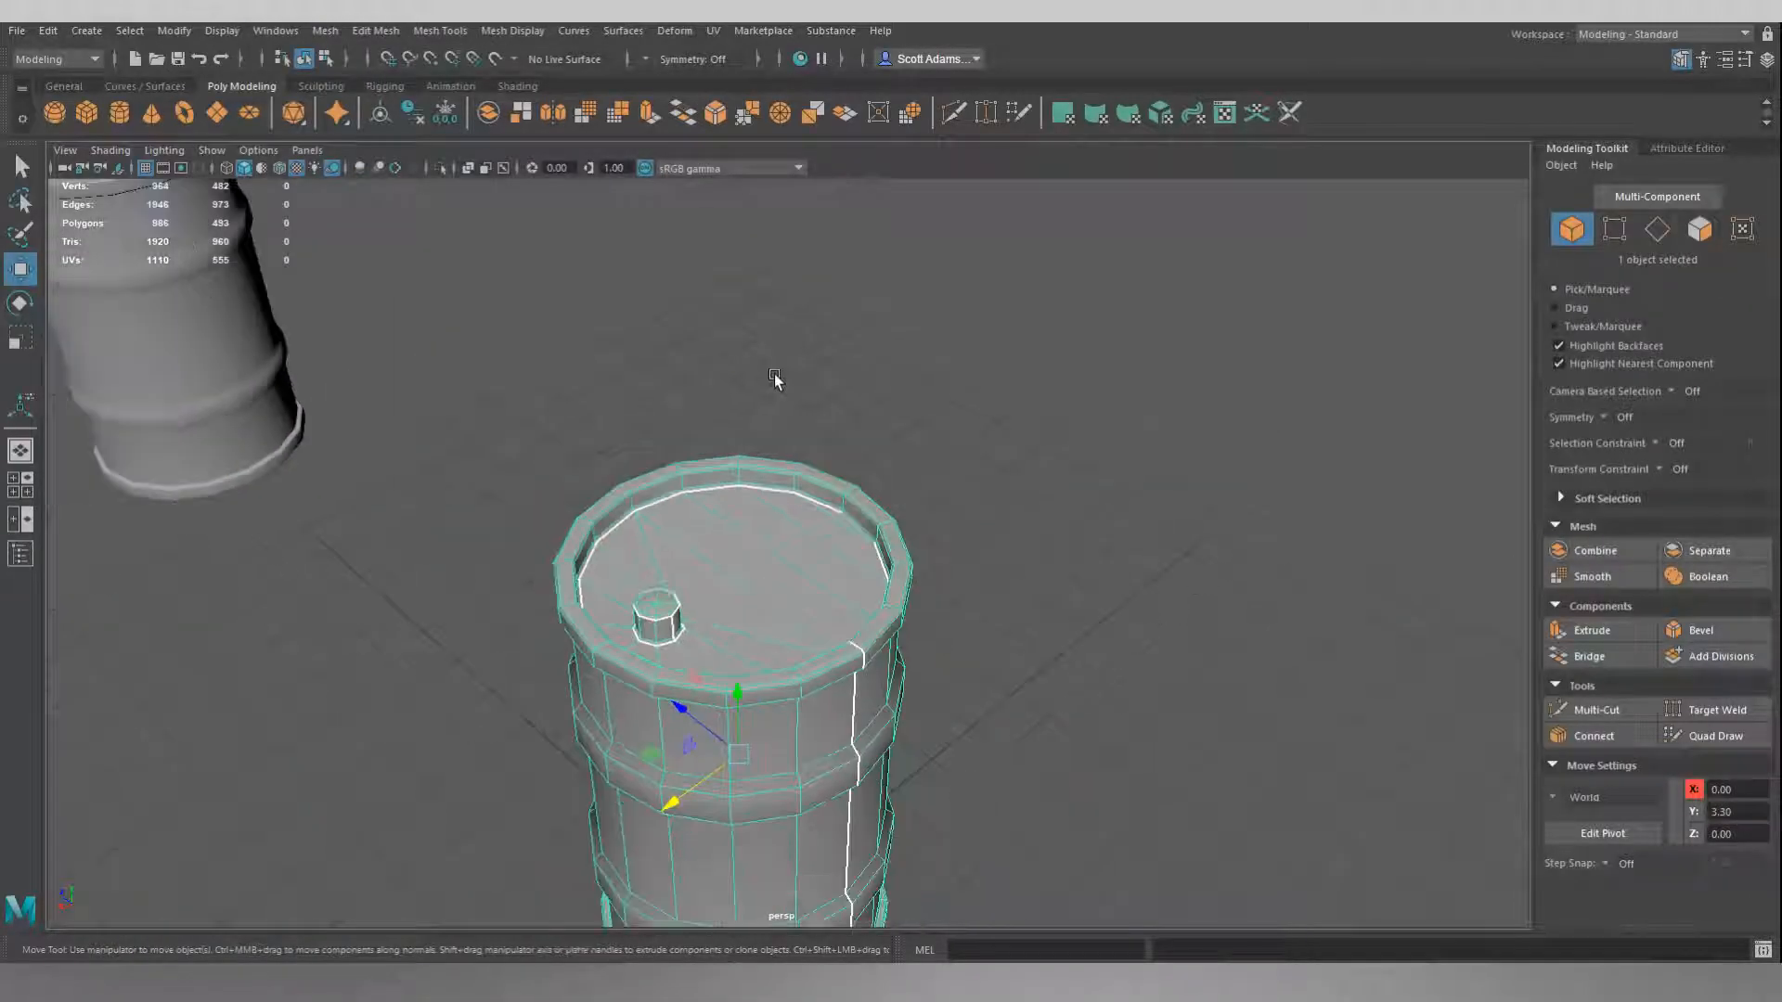
alt+drag(967, 437, 1014, 447)
click(1017, 444)
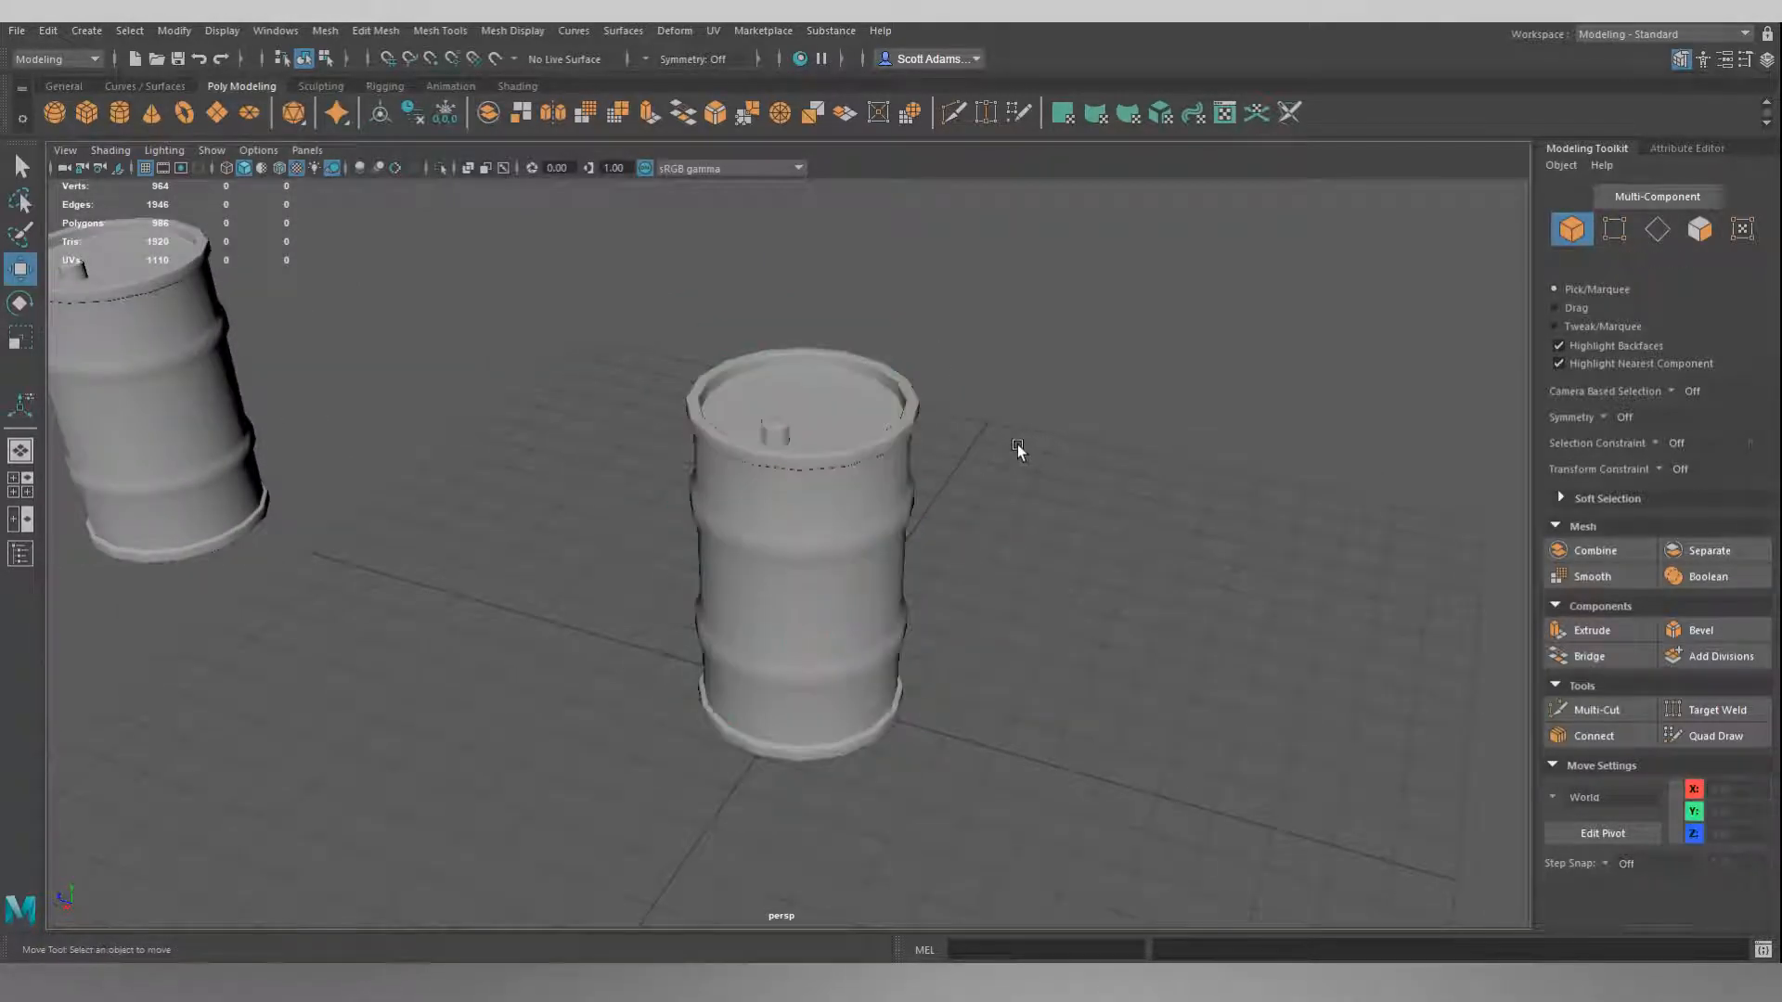
alt+drag(705, 371, 750, 449)
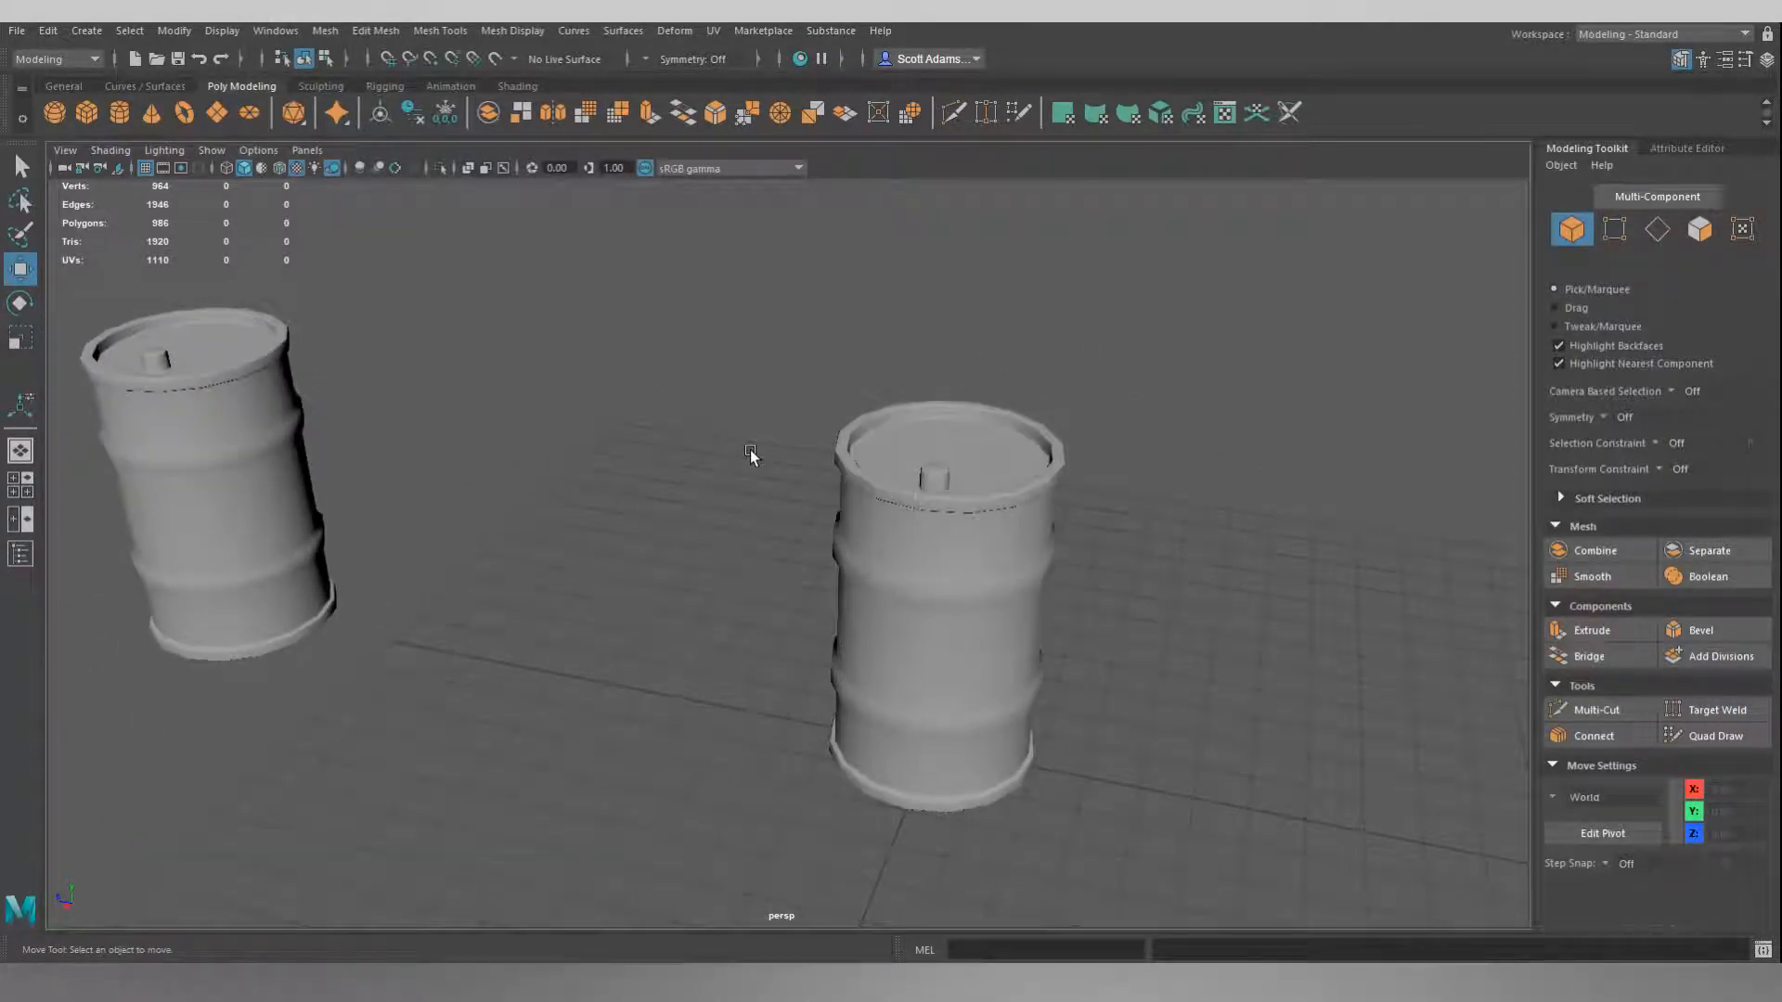